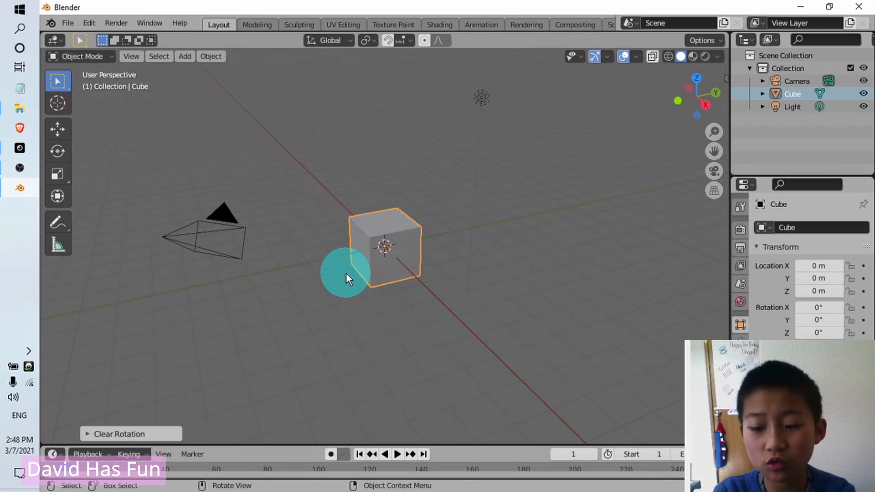
- Add a plane mesh at the cube and shift it about 0.09 m along the Y axis
{"action": "left_click", "coordinate": [184, 57]}
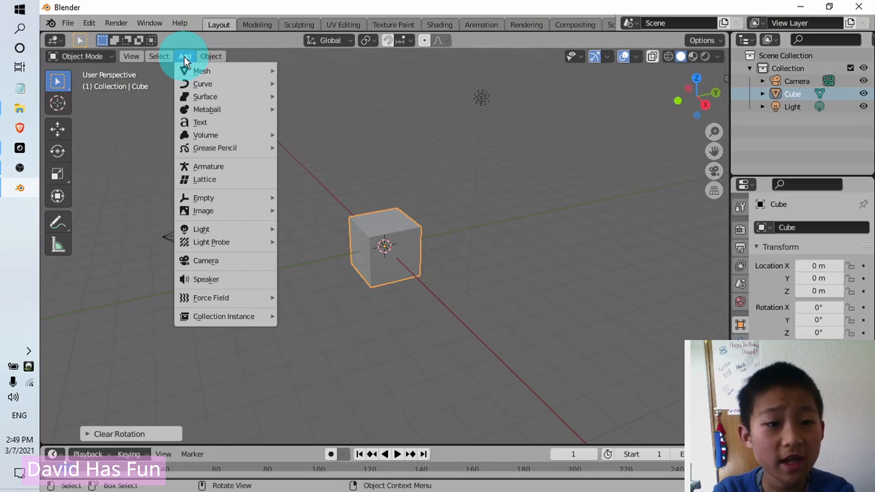
{"action": "mouse_move", "coordinate": [202, 72]}
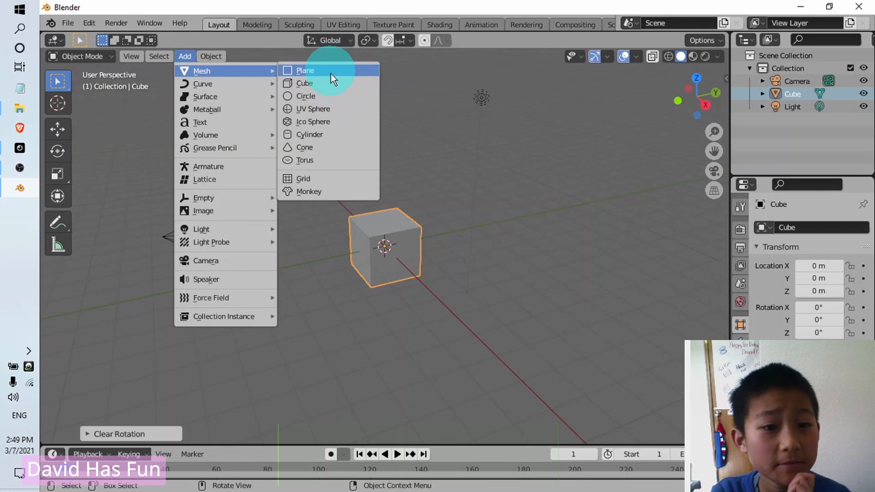
{"action": "left_click", "coordinate": [305, 71]}
{"action": "middle_click_drag", "start_coordinate": [397, 213], "coordinate": [270, 209]}
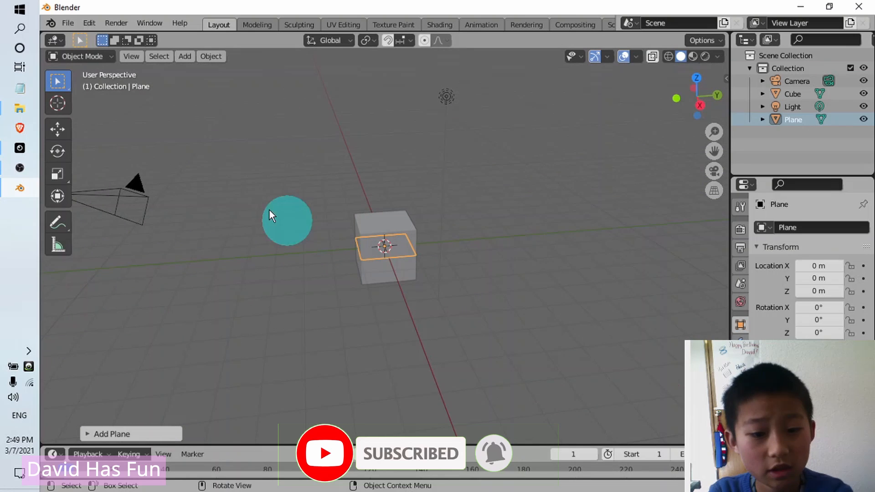
{"action": "left_click", "coordinate": [64, 130]}
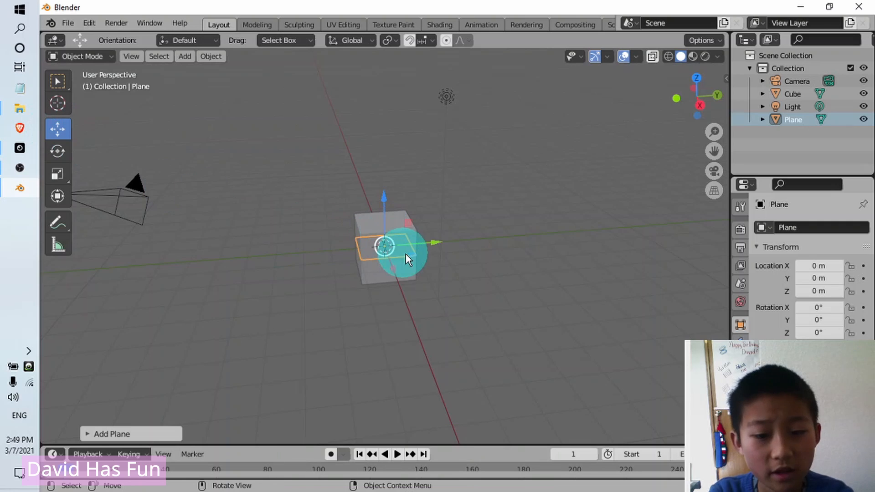
{"action": "mouse_move", "coordinate": [434, 242]}
{"action": "left_mouse_down"}
{"action": "mouse_move", "coordinate": [472, 250]}
{"action": "mouse_move", "coordinate": [476, 241]}
{"action": "mouse_move", "coordinate": [431, 242]}
{"action": "mouse_move", "coordinate": [434, 252]}
{"action": "left_mouse_up"}
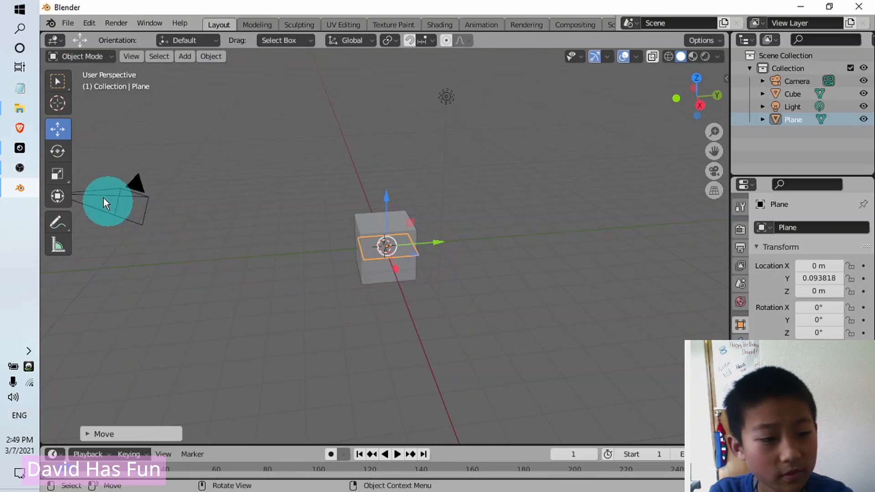
- Try to stretch the plane along the X and Z axes, and undo the resizing
{"action": "left_click", "coordinate": [65, 171]}
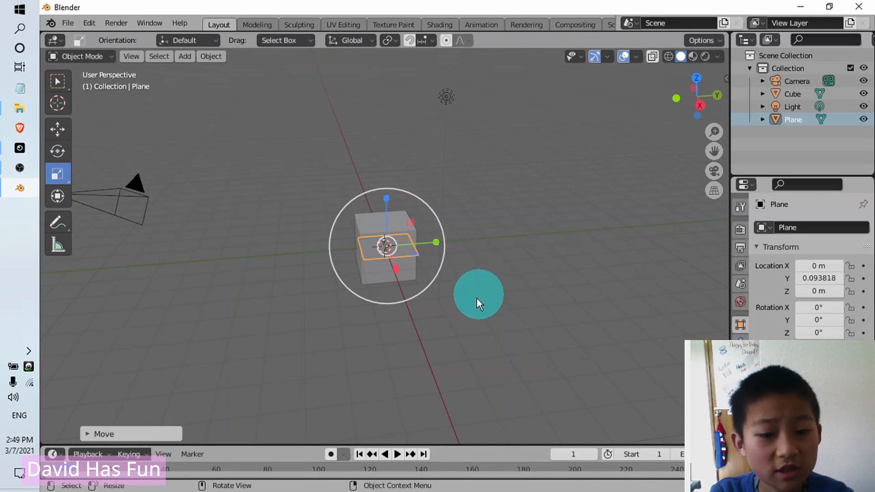
{"action": "middle_click_drag", "start_coordinate": [476, 299], "coordinate": [596, 282]}
{"action": "left_click_drag", "start_coordinate": [444, 239], "coordinate": [476, 242]}
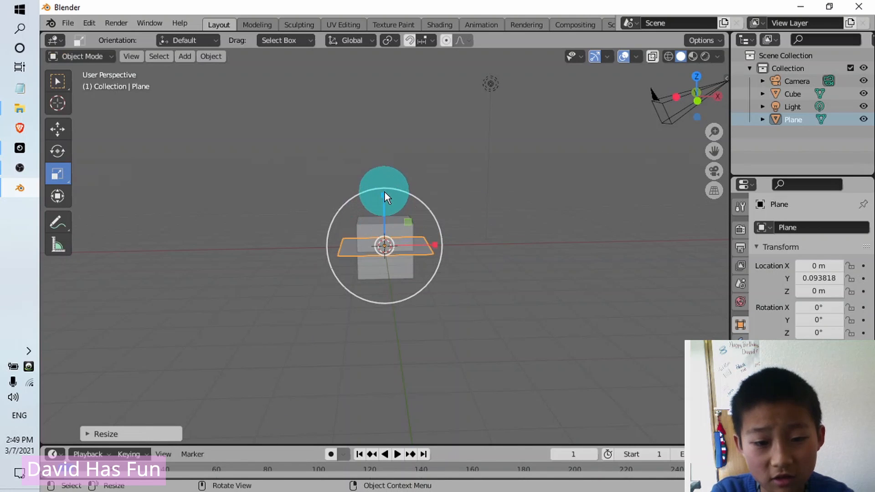
{"action": "left_click_drag", "start_coordinate": [385, 195], "coordinate": [385, 127]}
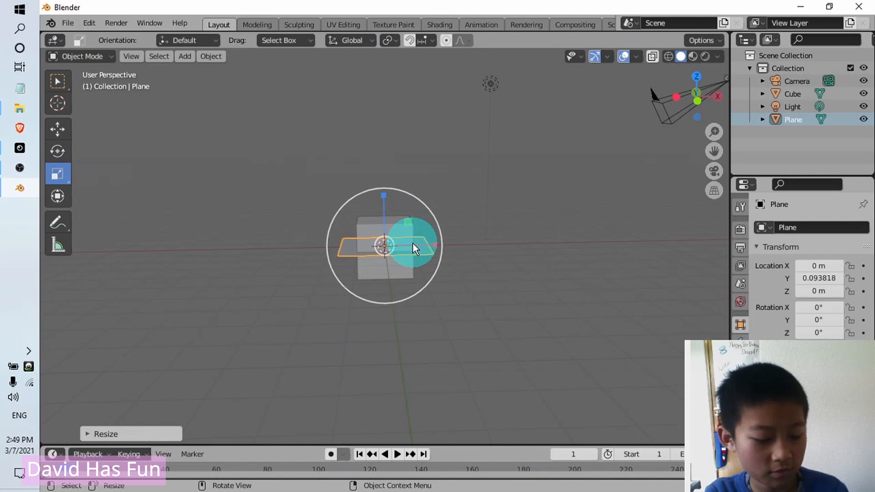
{"action": "key", "text": "ctrl+z"}
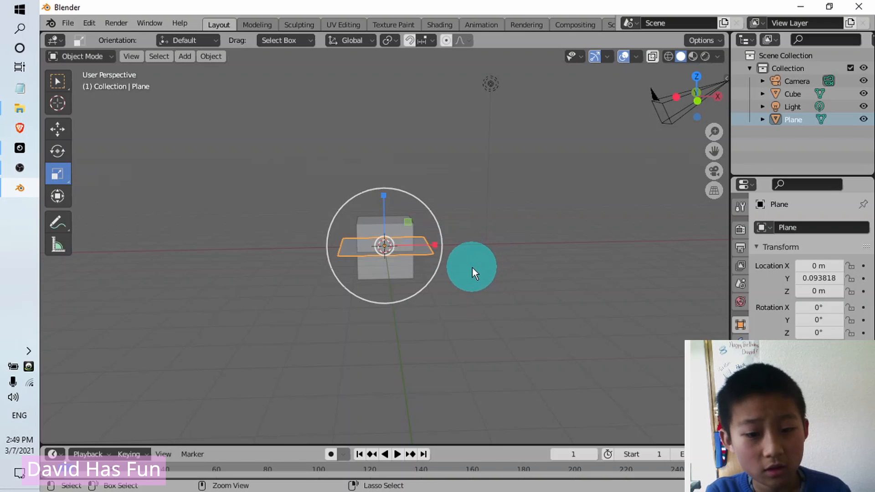
{"action": "key", "text": "ctrl+z"}
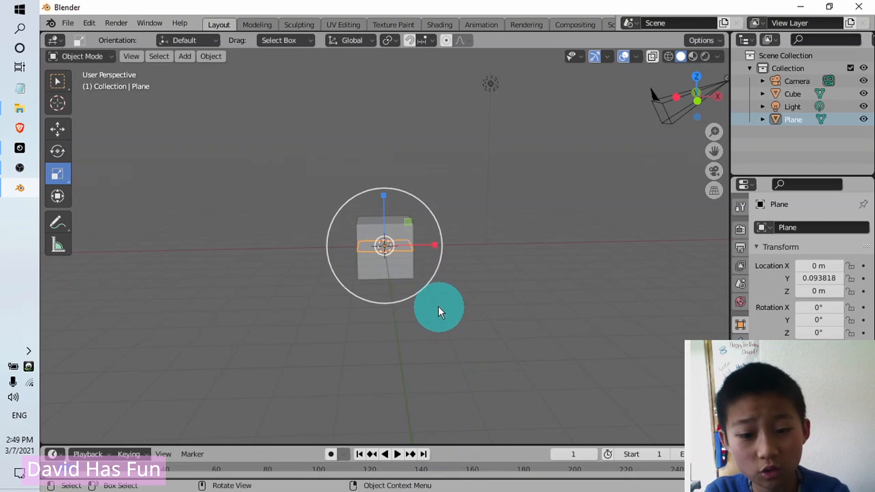
- Scale the plane up uniformly into a wide floor extending well beyond the cube on all sides
{"action": "middle_click_drag", "start_coordinate": [438, 307], "coordinate": [441, 247]}
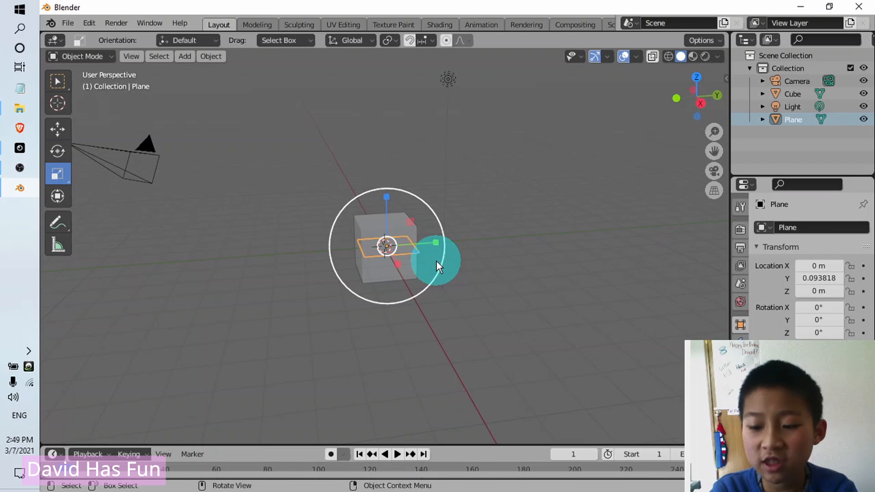
{"action": "middle_click_drag", "start_coordinate": [451, 348], "coordinate": [433, 351]}
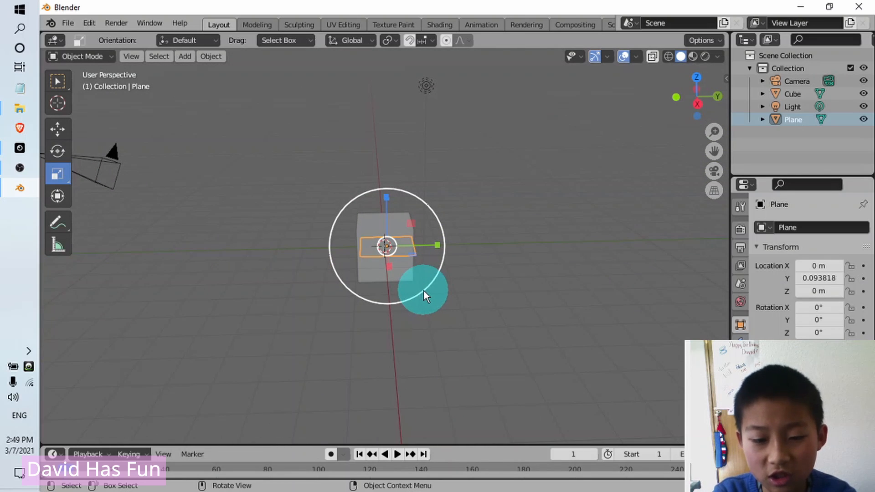
{"action": "left_click_drag", "start_coordinate": [428, 287], "coordinate": [637, 428]}
{"action": "middle_click_drag", "start_coordinate": [496, 390], "coordinate": [499, 370]}
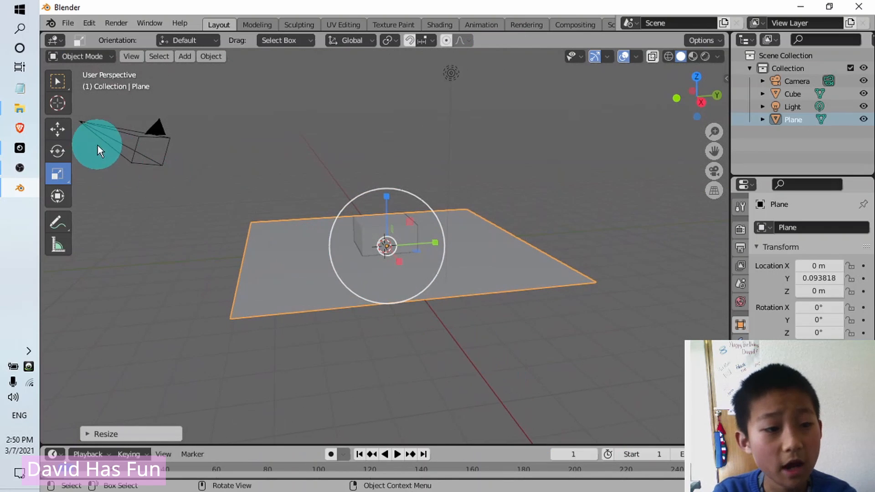
- Lower the plane along the Z axis until it lies at the underside of the cube
{"action": "left_click", "coordinate": [61, 129]}
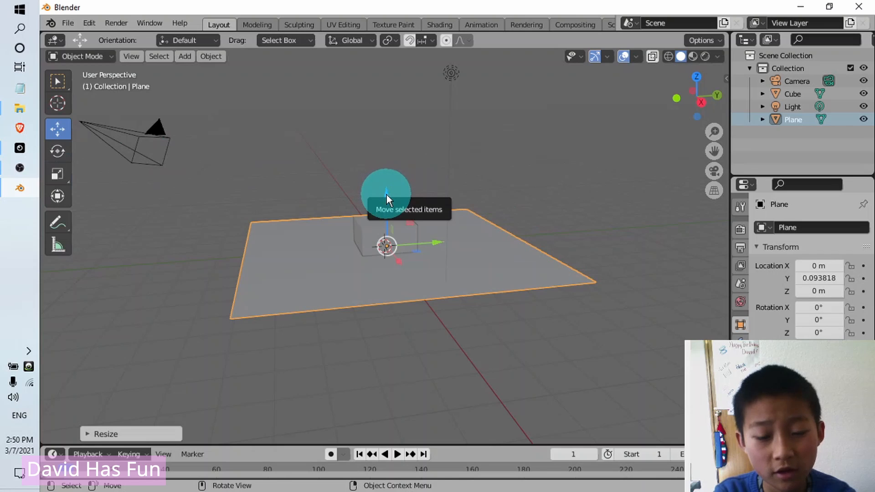
{"action": "left_click_drag", "start_coordinate": [386, 195], "coordinate": [401, 246]}
{"action": "middle_click_drag", "start_coordinate": [460, 360], "coordinate": [472, 285]}
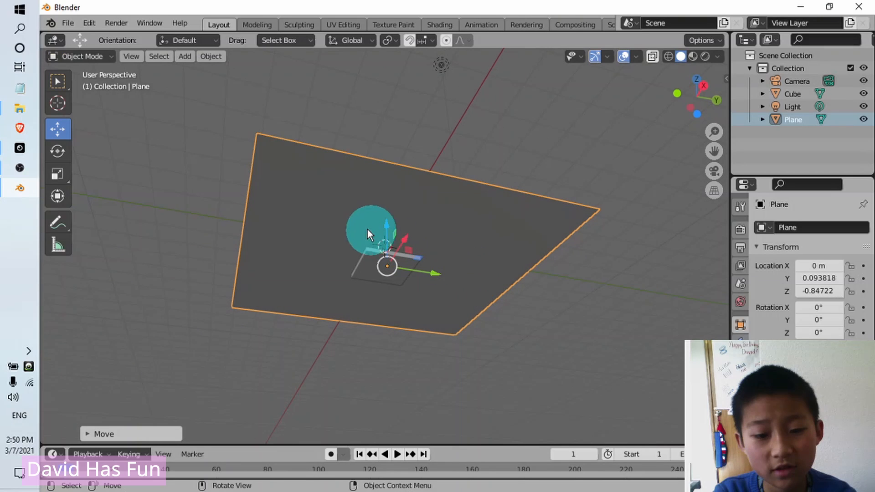
{"action": "left_click_drag", "start_coordinate": [388, 222], "coordinate": [401, 320]}
{"action": "middle_click_drag", "start_coordinate": [405, 367], "coordinate": [378, 425]}
- Enlarge the cube uniformly and stretch it along the Y axis into a longer block
{"action": "left_click", "coordinate": [395, 230]}
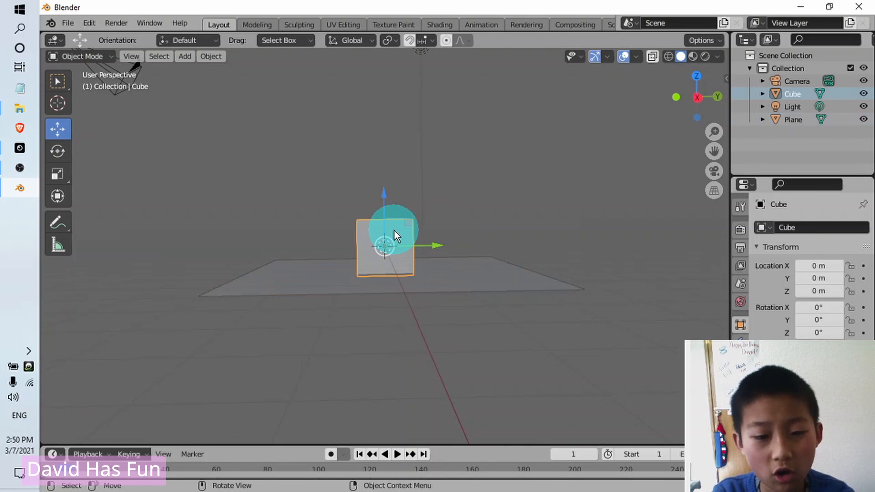
{"action": "left_click", "coordinate": [60, 179]}
{"action": "left_click", "coordinate": [384, 213]}
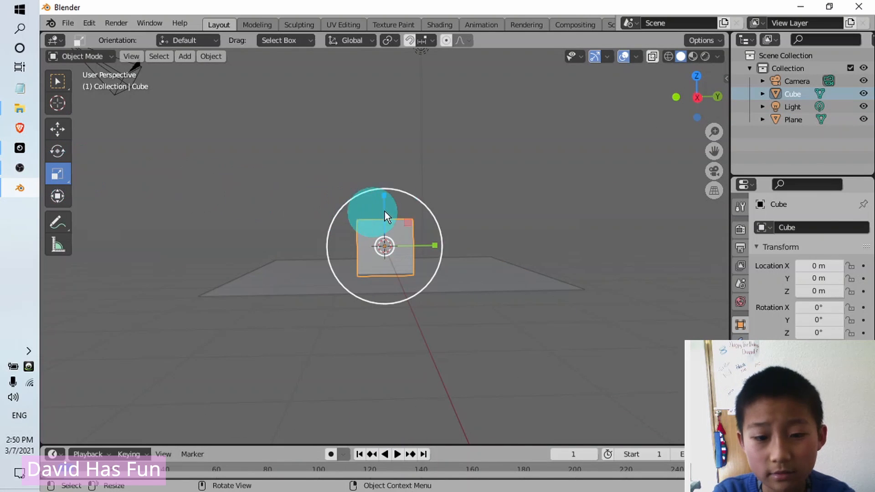
{"action": "left_click_drag", "start_coordinate": [420, 207], "coordinate": [458, 200]}
{"action": "left_click_drag", "start_coordinate": [431, 248], "coordinate": [373, 330]}
{"action": "middle_click_drag", "start_coordinate": [373, 330], "coordinate": [493, 337]}
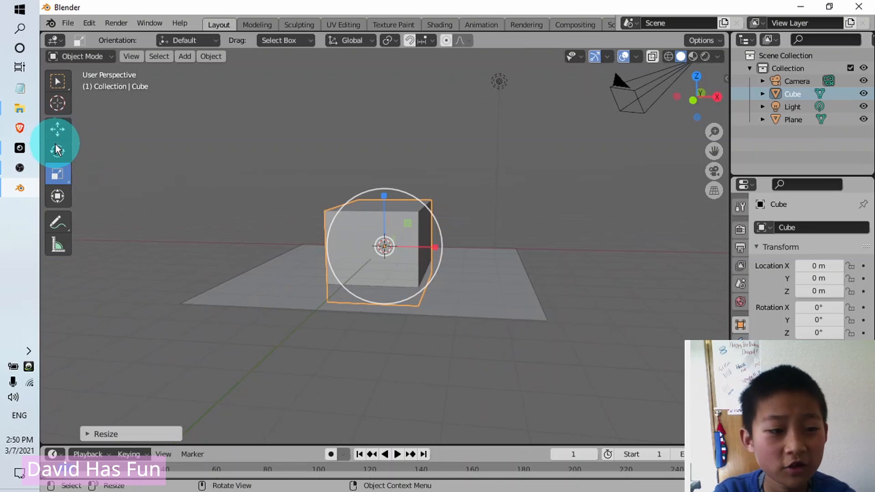
- Raise the enlarged block about 0.56 m along the Z axis so it stands on the plane
{"action": "left_click", "coordinate": [58, 130]}
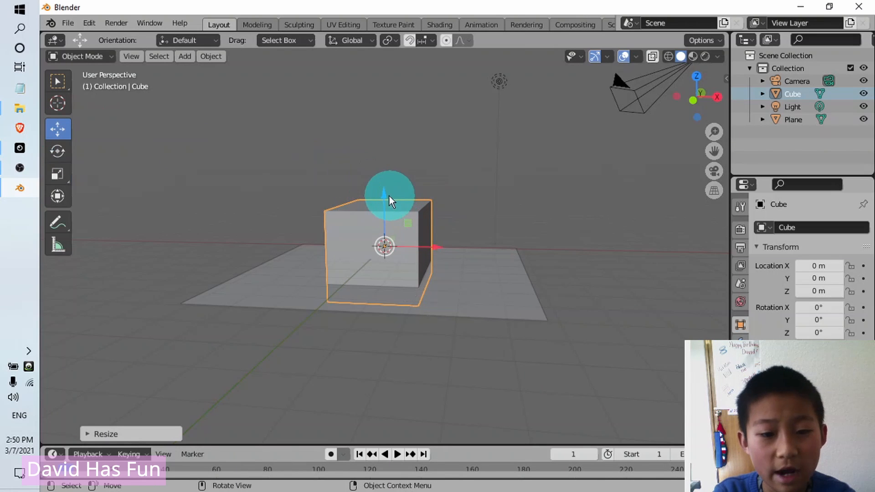
{"action": "left_click_drag", "start_coordinate": [388, 195], "coordinate": [369, 175]}
{"action": "middle_click_drag", "start_coordinate": [459, 322], "coordinate": [500, 357]}
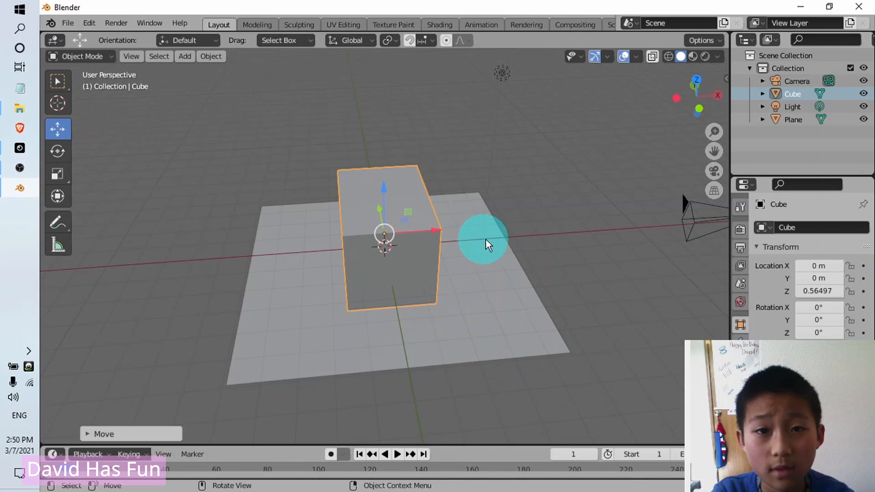
{"action": "middle_click_drag", "start_coordinate": [461, 289], "coordinate": [358, 232]}
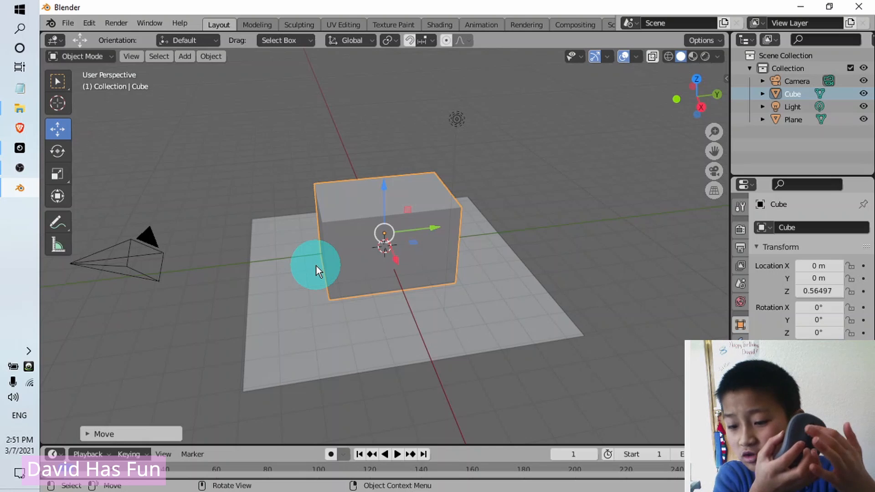
{"action": "middle_click_drag", "start_coordinate": [515, 265], "coordinate": [510, 246]}
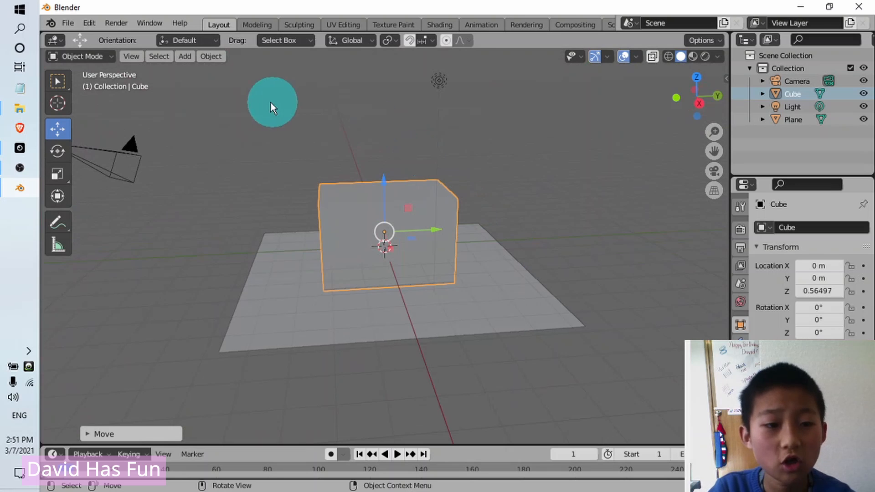
- Add a second cube mesh and raise it along the Z axis to about 3.01 m, above the block
{"action": "left_click", "coordinate": [184, 52]}
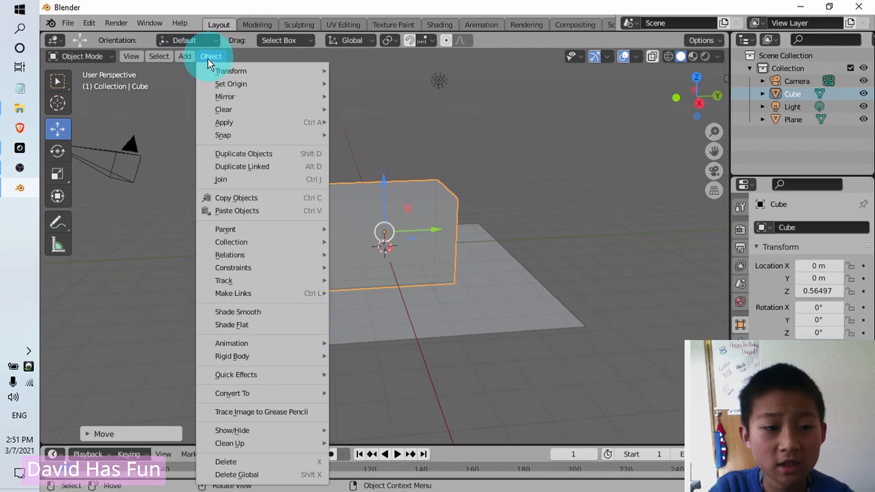
{"action": "mouse_move", "coordinate": [207, 70]}
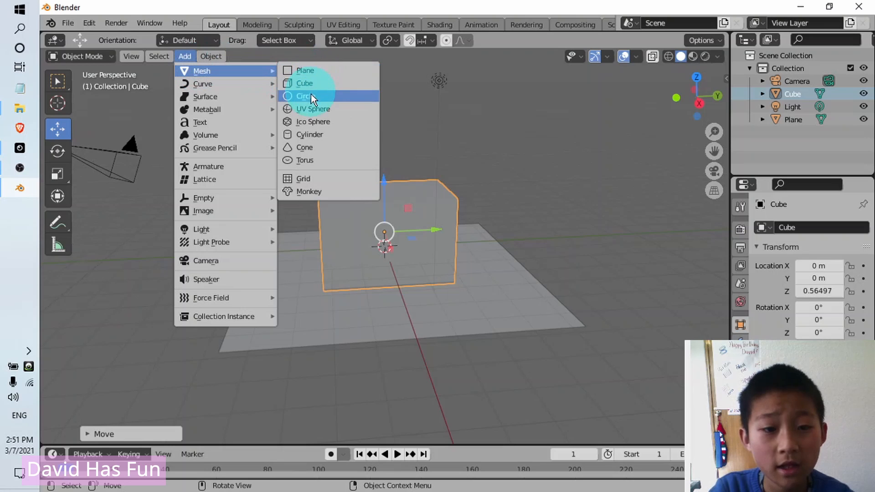
{"action": "left_click", "coordinate": [320, 84]}
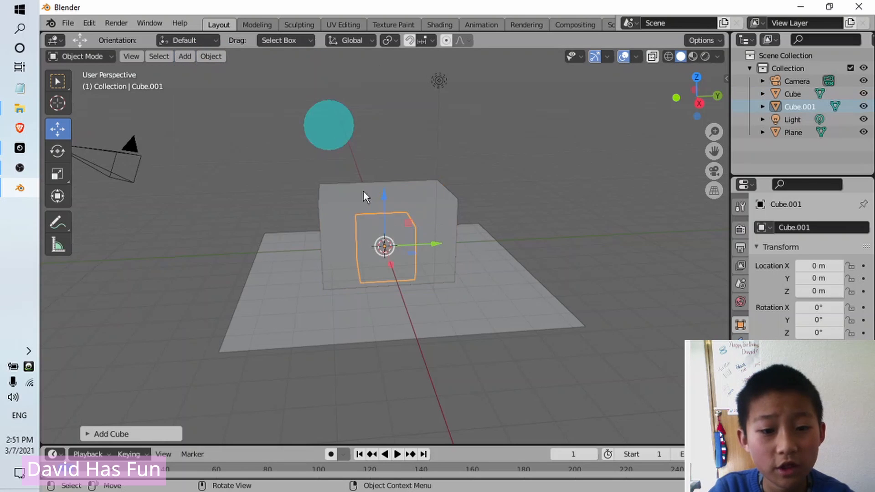
{"action": "middle_click_drag", "start_coordinate": [394, 250], "coordinate": [425, 230]}
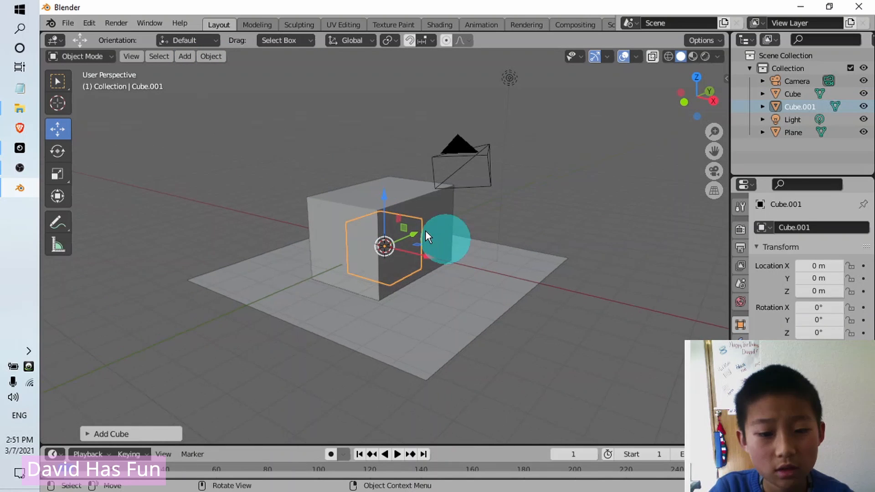
{"action": "middle_click_drag", "start_coordinate": [347, 280], "coordinate": [404, 193]}
{"action": "left_click_drag", "start_coordinate": [382, 190], "coordinate": [380, 104]}
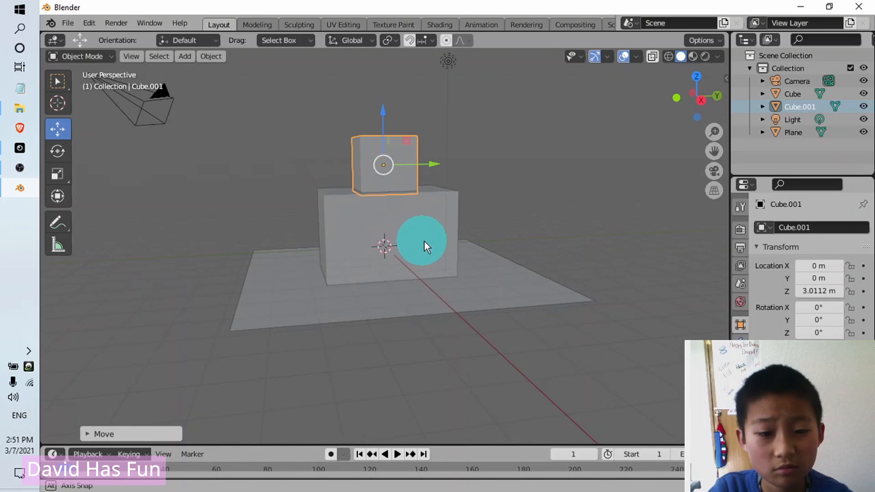
{"action": "middle_click_drag", "start_coordinate": [425, 241], "coordinate": [383, 242]}
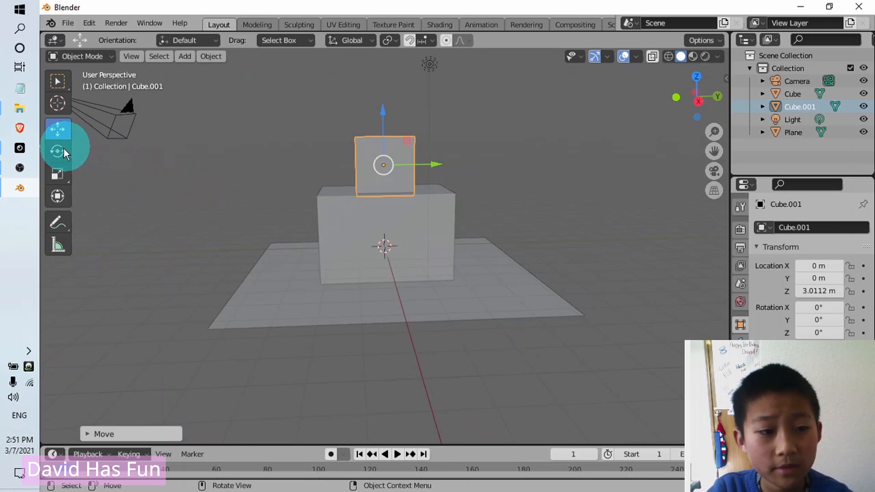
- Shrink the second cube uniformly to a scale of about 0.4
{"action": "left_click", "coordinate": [58, 179]}
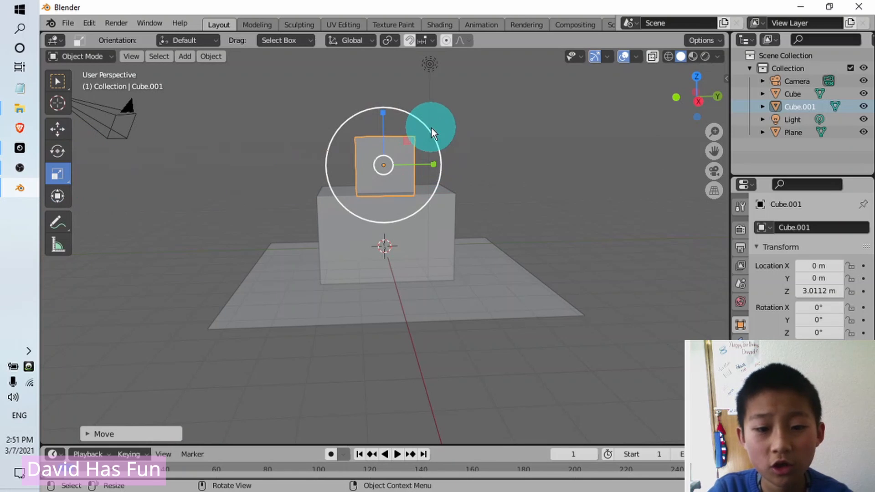
{"action": "left_click_drag", "start_coordinate": [425, 132], "coordinate": [411, 152]}
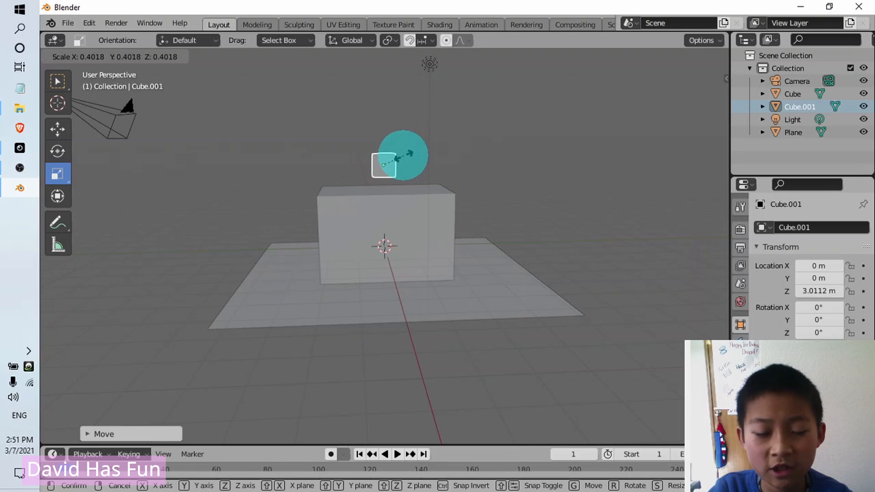
{"action": "left_click_drag", "start_coordinate": [403, 157], "coordinate": [401, 158]}
{"action": "mouse_move", "coordinate": [32, 150]}
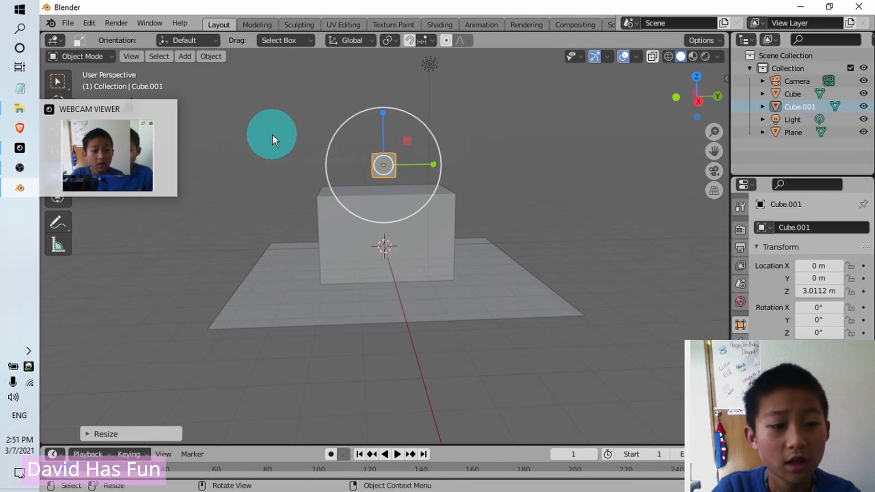
{"action": "mouse_move", "coordinate": [403, 223]}
{"action": "middle_mouse_down"}
{"action": "mouse_move", "coordinate": [401, 232]}
{"action": "mouse_move", "coordinate": [447, 230]}
{"action": "mouse_move", "coordinate": [392, 232]}
{"action": "middle_mouse_up"}
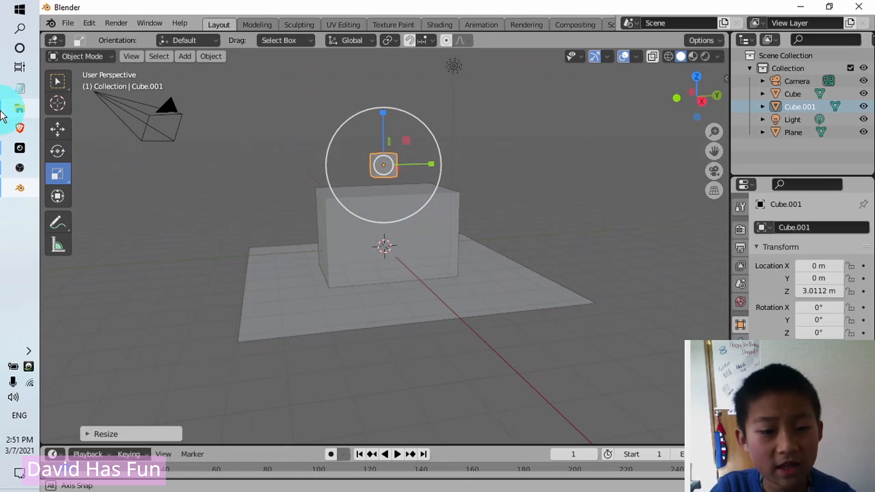
- Place the small cube on top of the block near its negative-Y end, at about Y -1.45 m and Z 2.35 m
{"action": "left_click", "coordinate": [55, 130]}
{"action": "left_click_drag", "start_coordinate": [385, 114], "coordinate": [392, 183]}
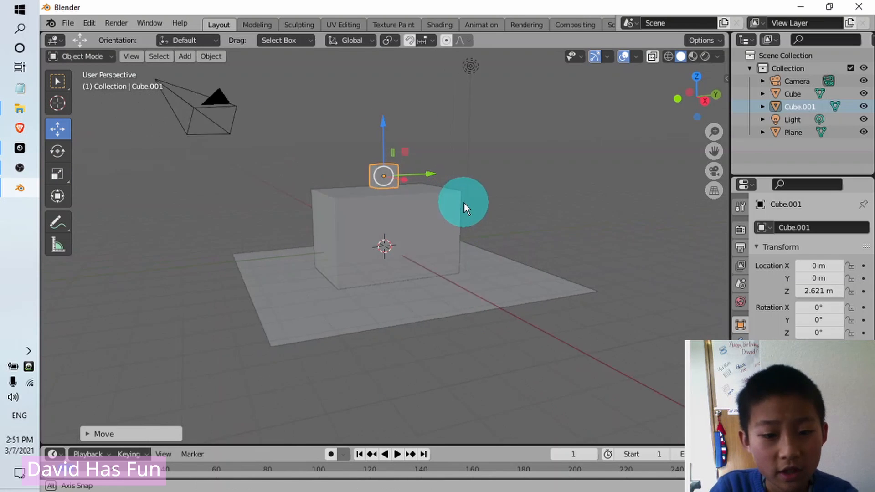
{"action": "middle_click_drag", "start_coordinate": [464, 204], "coordinate": [401, 196]}
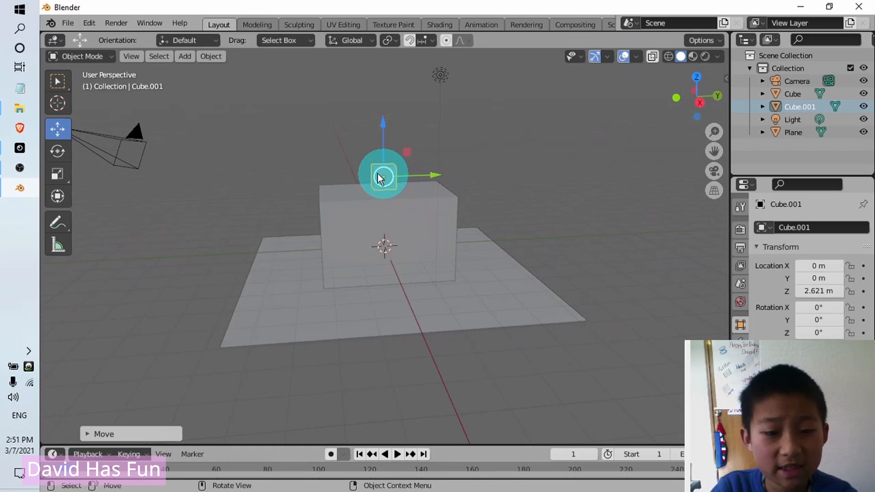
{"action": "left_click_drag", "start_coordinate": [380, 177], "coordinate": [349, 195]}
{"action": "scroll", "coordinate": [349, 195], "scroll_direction": "up", "scroll_amount": 1}
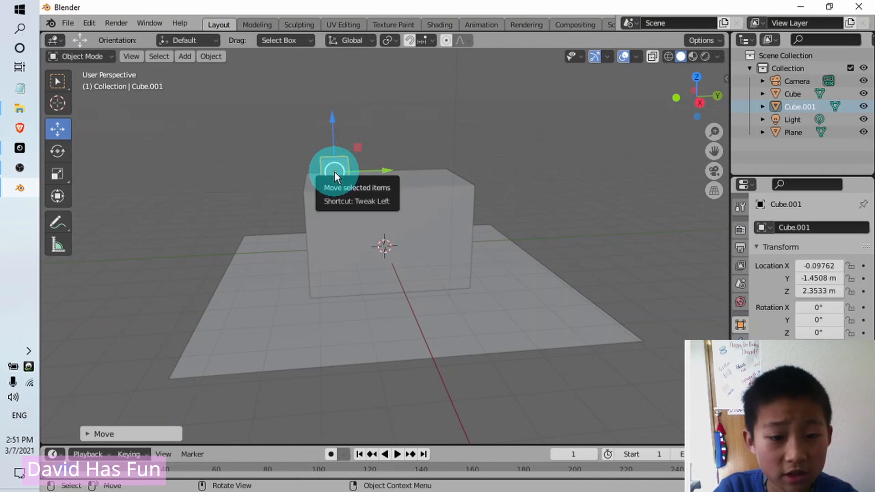
- Raise the small cube on the block to about Z 2.52 m and shift it along the X axis to about 0.13 m
{"action": "scroll", "coordinate": [334, 172], "scroll_direction": "up", "scroll_amount": 2}
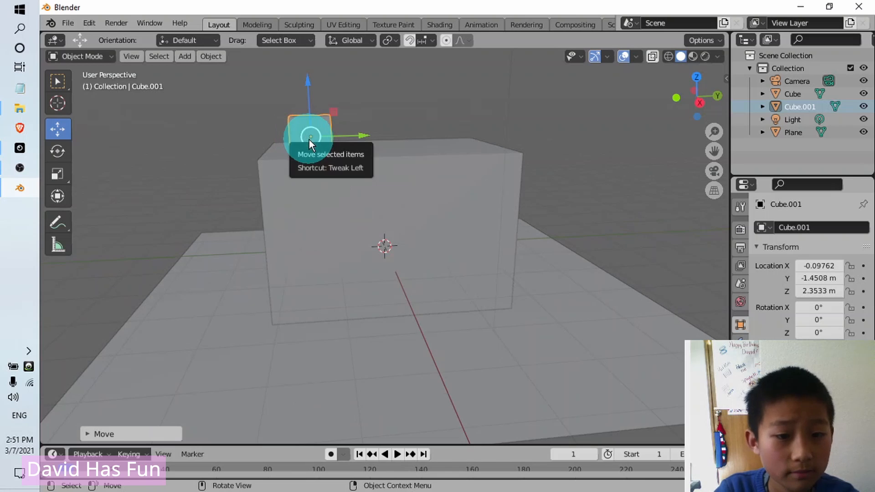
{"action": "middle_click_drag", "start_coordinate": [370, 199], "coordinate": [450, 207]}
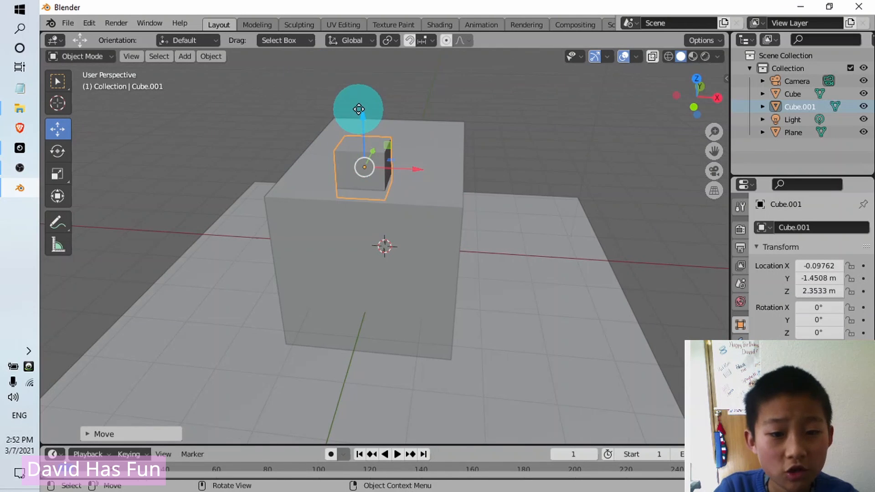
{"action": "left_click_drag", "start_coordinate": [362, 118], "coordinate": [357, 105]}
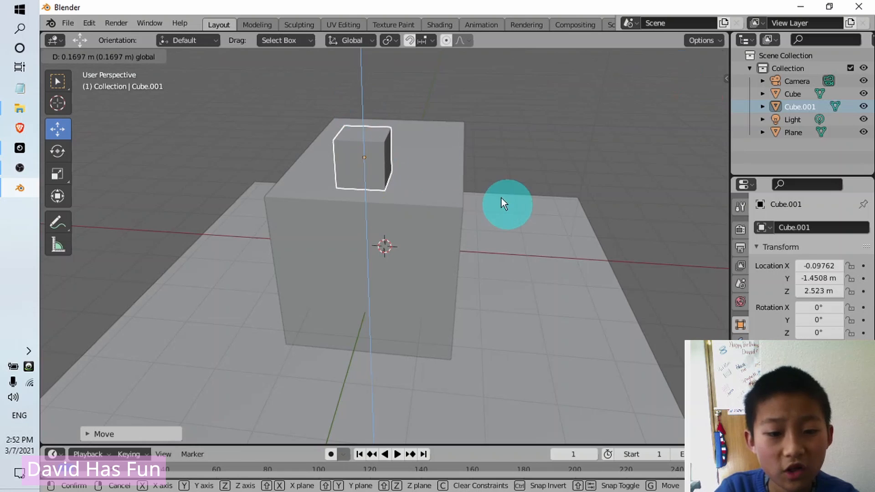
{"action": "left_click_drag", "start_coordinate": [502, 198], "coordinate": [500, 198]}
{"action": "middle_click_drag", "start_coordinate": [414, 163], "coordinate": [376, 154]}
{"action": "middle_click_drag", "start_coordinate": [346, 165], "coordinate": [370, 312]}
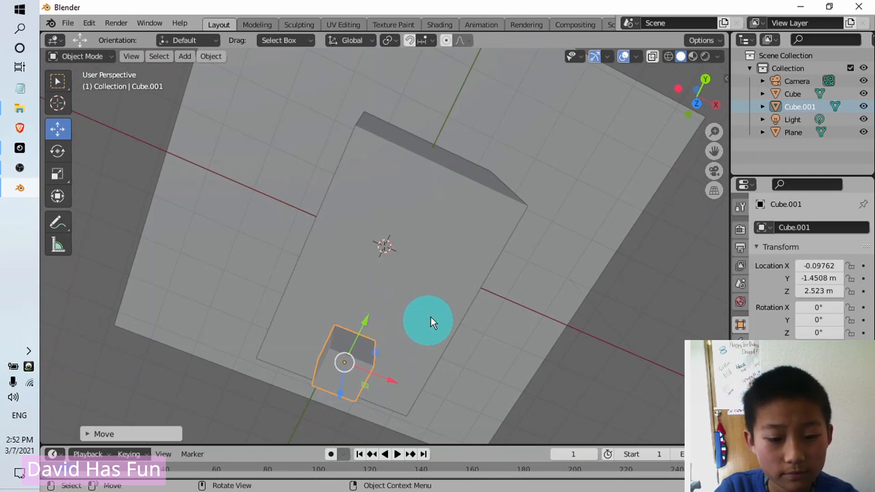
{"action": "middle_click_drag", "start_coordinate": [430, 317], "coordinate": [336, 290]}
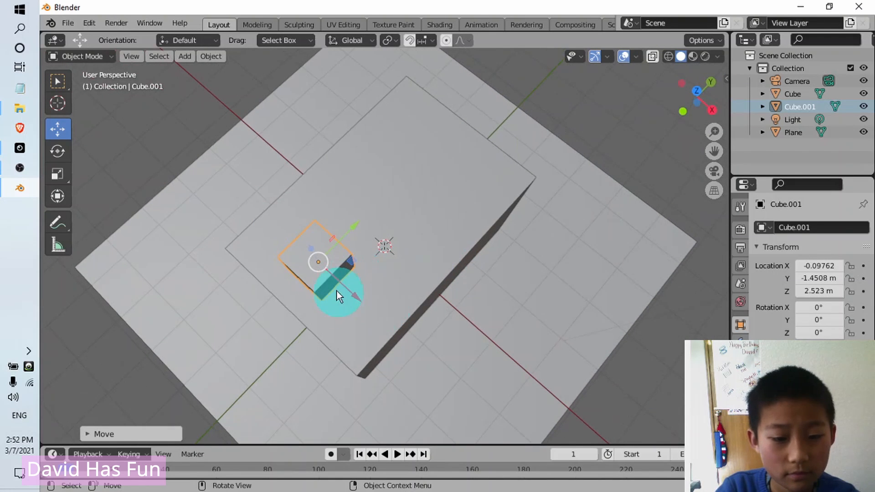
{"action": "left_click_drag", "start_coordinate": [358, 296], "coordinate": [401, 324]}
{"action": "middle_click_drag", "start_coordinate": [375, 302], "coordinate": [336, 244]}
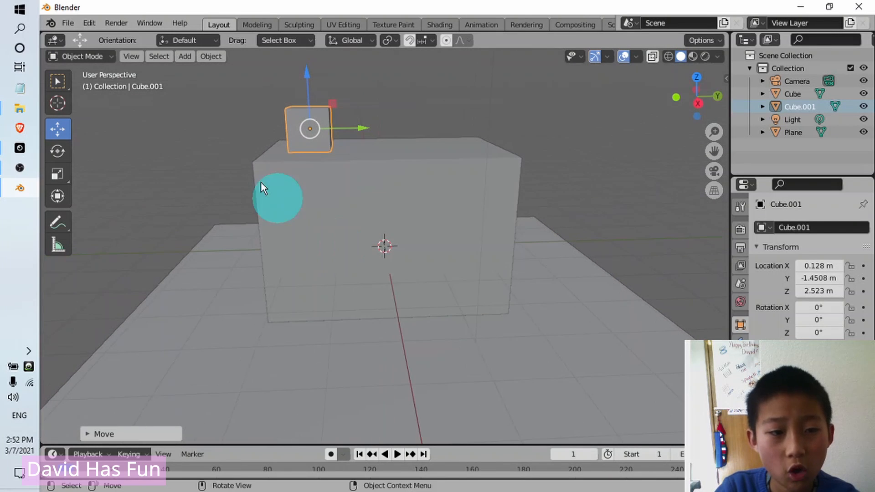
- Add a cylinder mesh raised above the block to about Z 2.84 m, and scale it down to a slim column
{"action": "left_click", "coordinate": [187, 56]}
{"action": "mouse_move", "coordinate": [212, 72]}
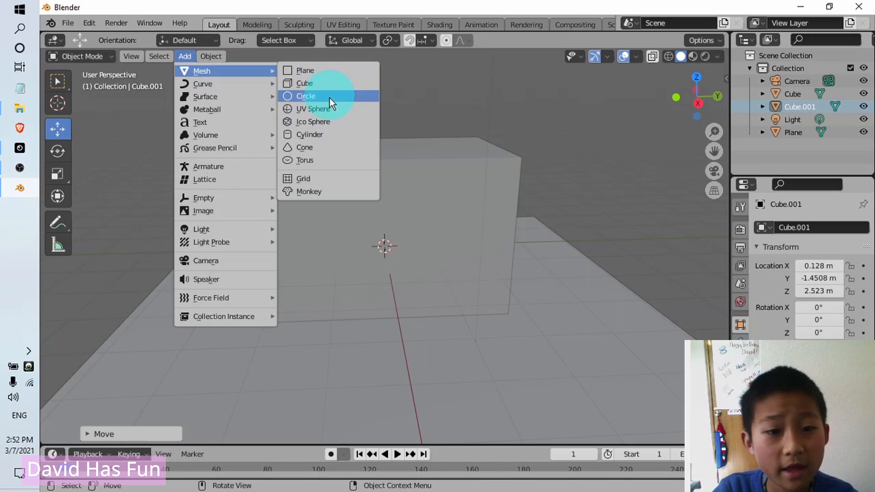
{"action": "left_click", "coordinate": [327, 135]}
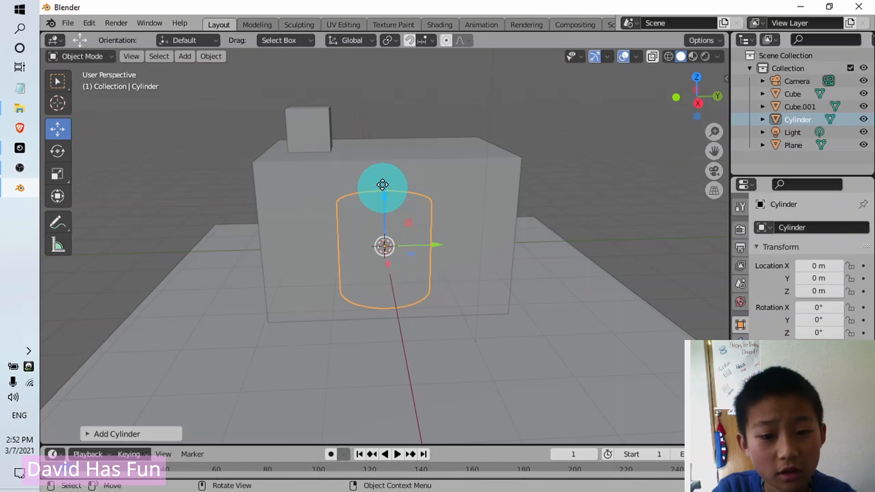
{"action": "left_click_drag", "start_coordinate": [383, 186], "coordinate": [319, 91]}
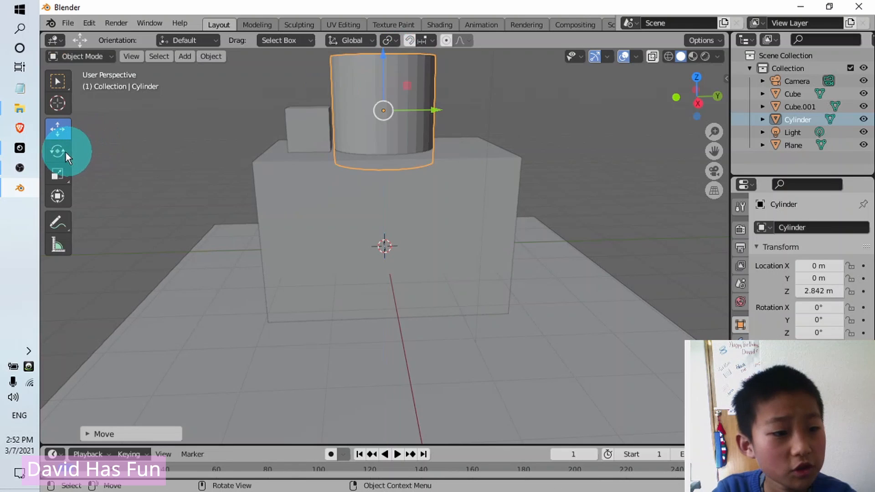
{"action": "left_click", "coordinate": [56, 174]}
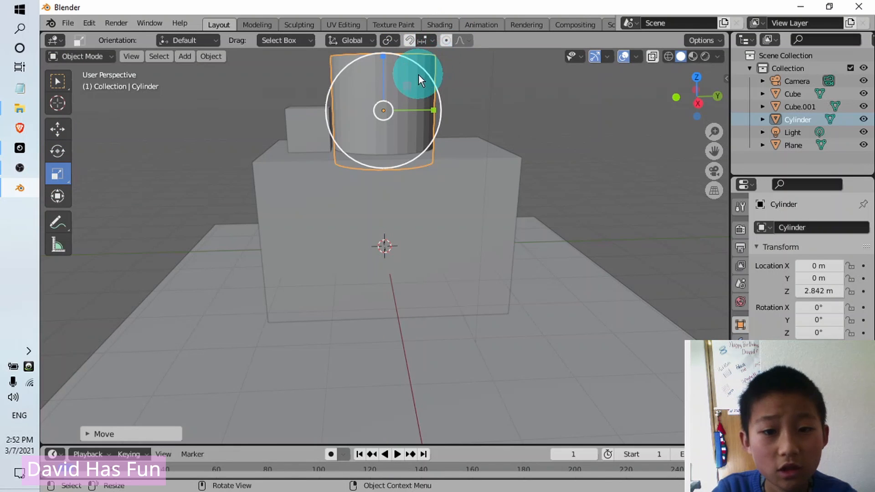
{"action": "left_click_drag", "start_coordinate": [423, 68], "coordinate": [380, 417]}
- Place the slim cylinder on the block's top near its positive-Y end, at about Y 1.47 m and Z 2.66 m
{"action": "left_click", "coordinate": [56, 130]}
{"action": "middle_click_drag", "start_coordinate": [408, 252], "coordinate": [307, 267]}
{"action": "left_click", "coordinate": [389, 78]}
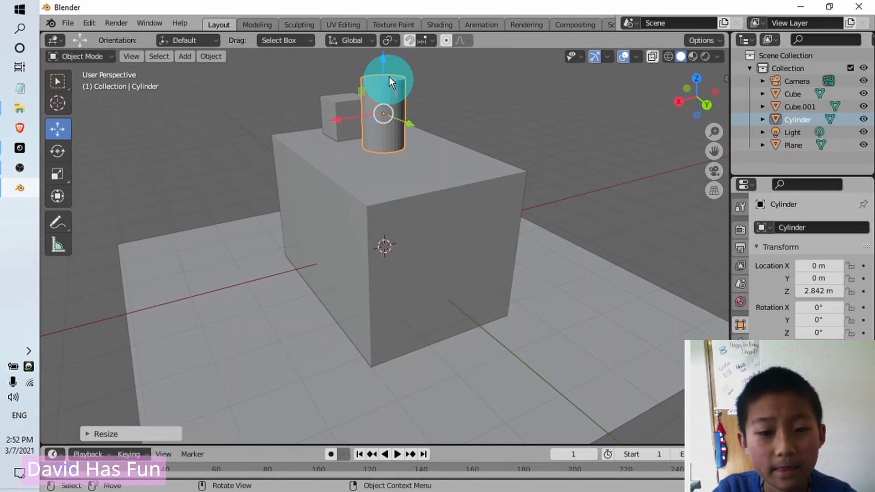
{"action": "left_click_drag", "start_coordinate": [382, 60], "coordinate": [373, 73]}
{"action": "middle_click_drag", "start_coordinate": [391, 190], "coordinate": [436, 125]}
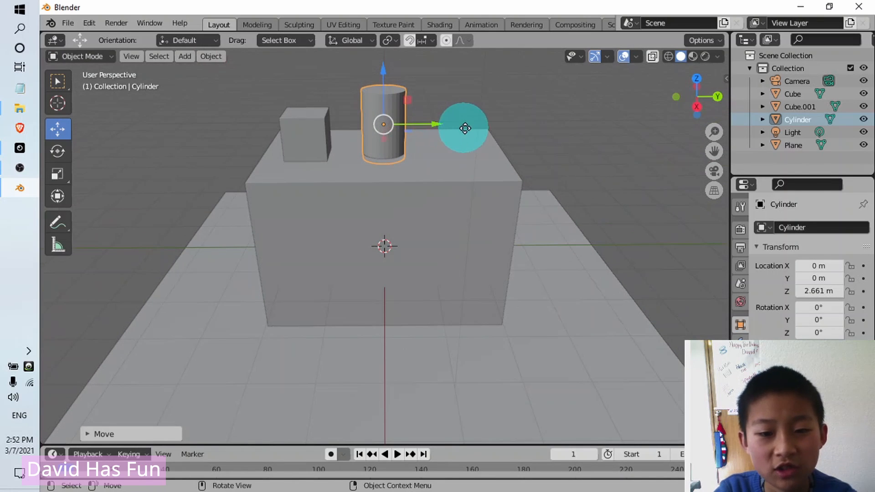
{"action": "left_click_drag", "start_coordinate": [465, 128], "coordinate": [523, 130]}
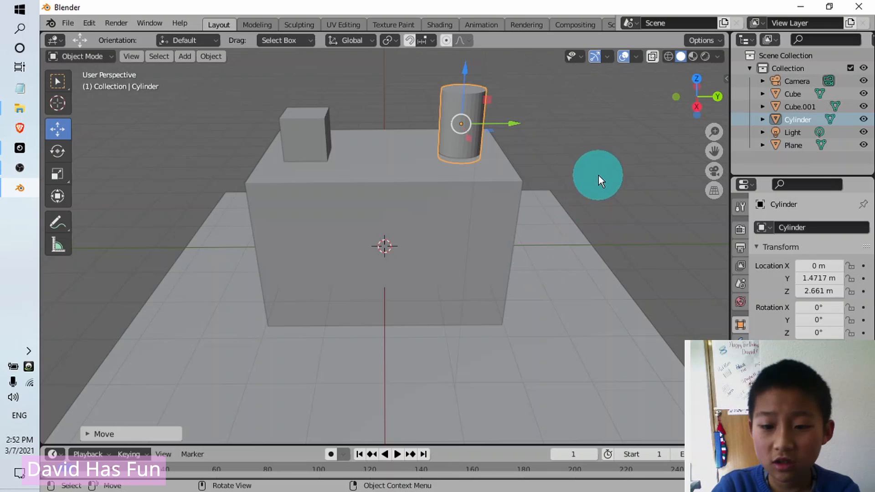
{"action": "right_click", "coordinate": [598, 176]}
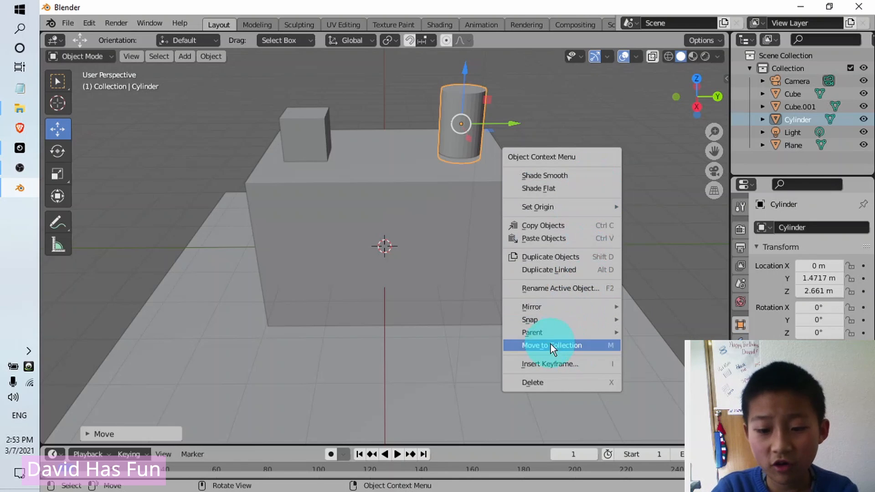
{"action": "left_click", "coordinate": [602, 264]}
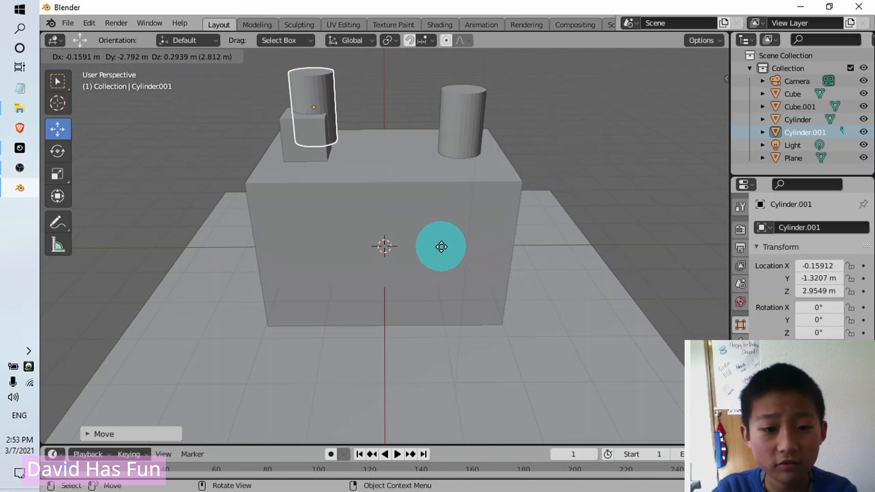
{"action": "left_click", "coordinate": [441, 263]}
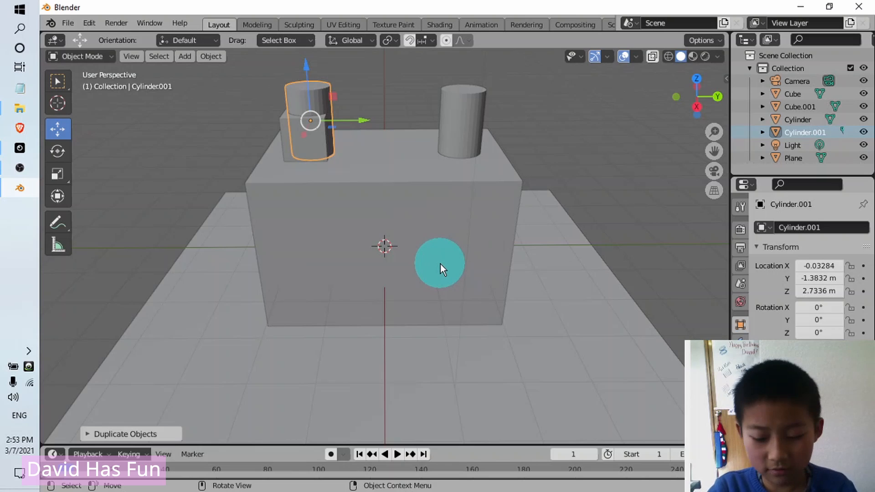
{"action": "key", "text": "Delete"}
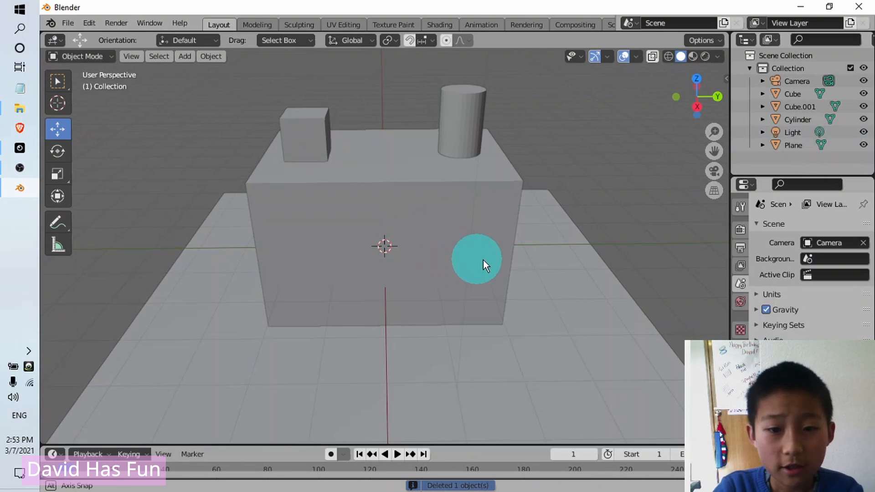
- Duplicate the slim cylinder along the Y axis only, placing the copy at about Y -1.51 m on the block
{"action": "middle_click_drag", "start_coordinate": [482, 261], "coordinate": [431, 264]}
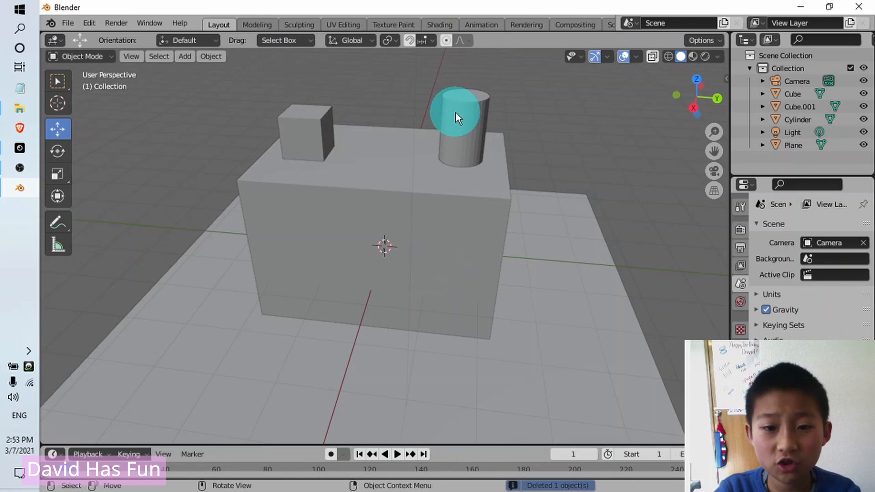
{"action": "left_click", "coordinate": [455, 118]}
{"action": "middle_click_drag", "start_coordinate": [488, 179], "coordinate": [507, 150]}
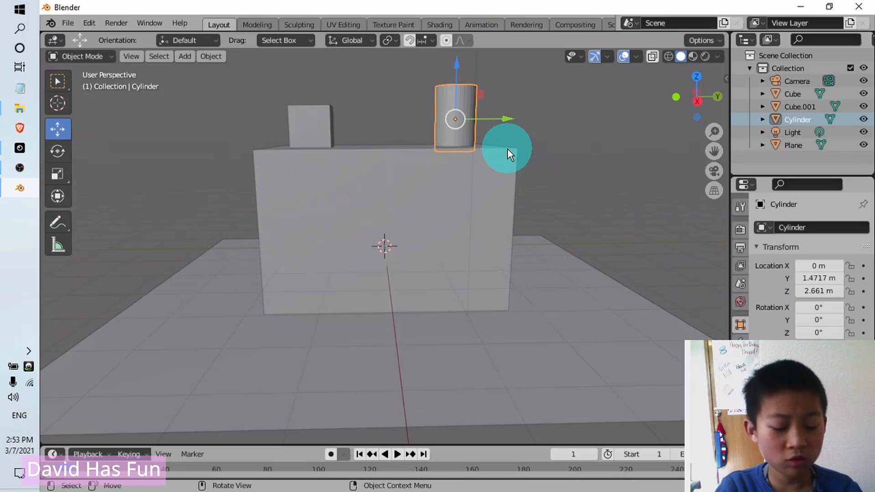
{"action": "key", "text": "shift+d"}
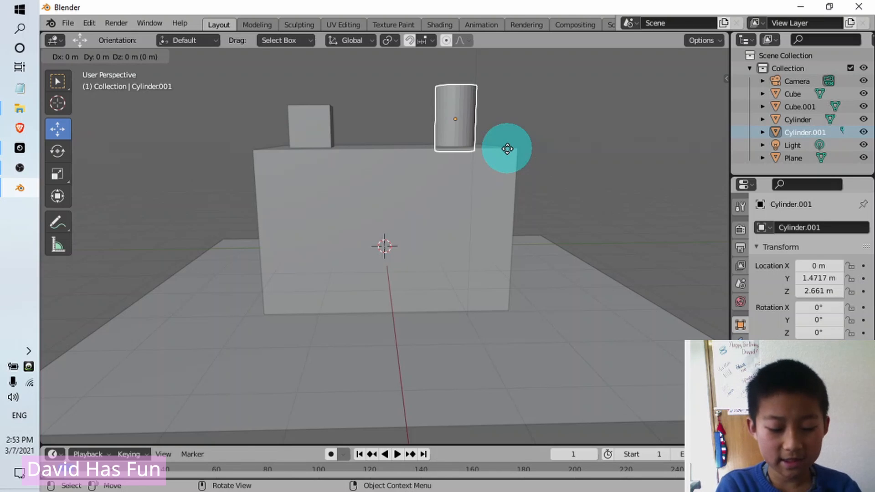
{"action": "key", "text": "y"}
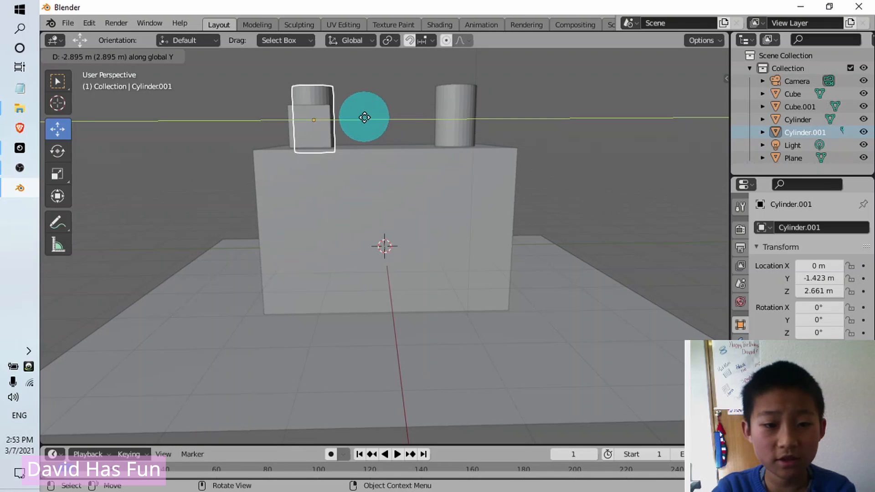
{"action": "left_click", "coordinate": [360, 117]}
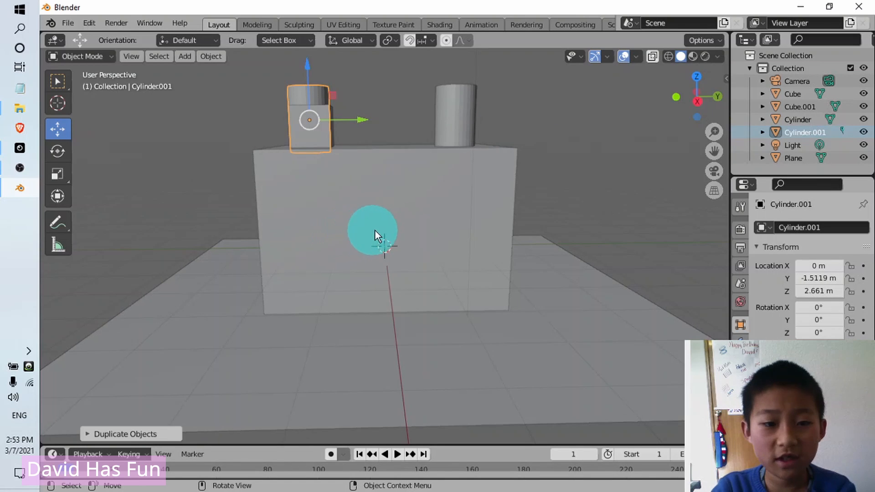
- Move the small cube off the block and down in front of it, to about X 2.77 m and Z -0.35 m
{"action": "middle_click_drag", "start_coordinate": [372, 234], "coordinate": [314, 221]}
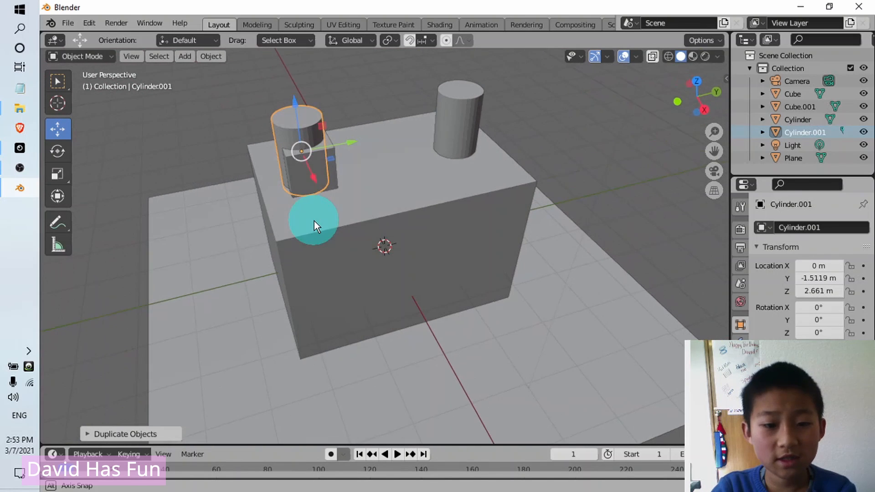
{"action": "left_click", "coordinate": [332, 162]}
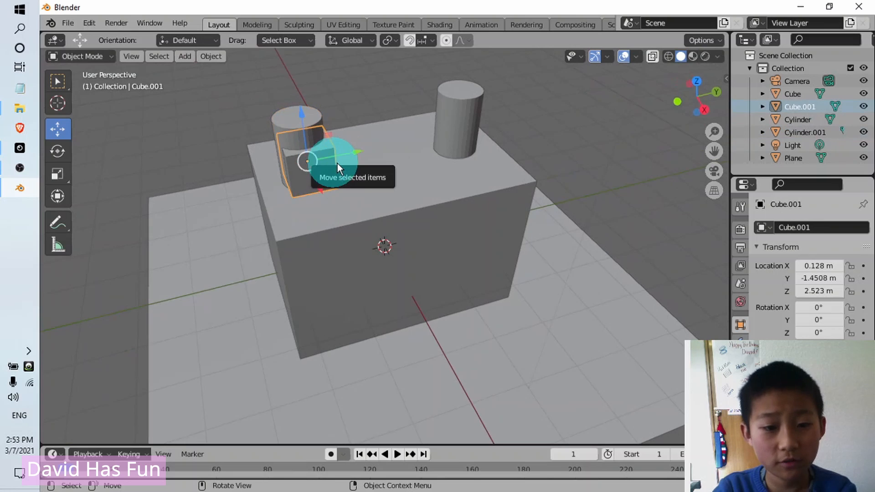
{"action": "left_click_drag", "start_coordinate": [321, 188], "coordinate": [445, 246]}
{"action": "middle_click_drag", "start_coordinate": [446, 246], "coordinate": [295, 121]}
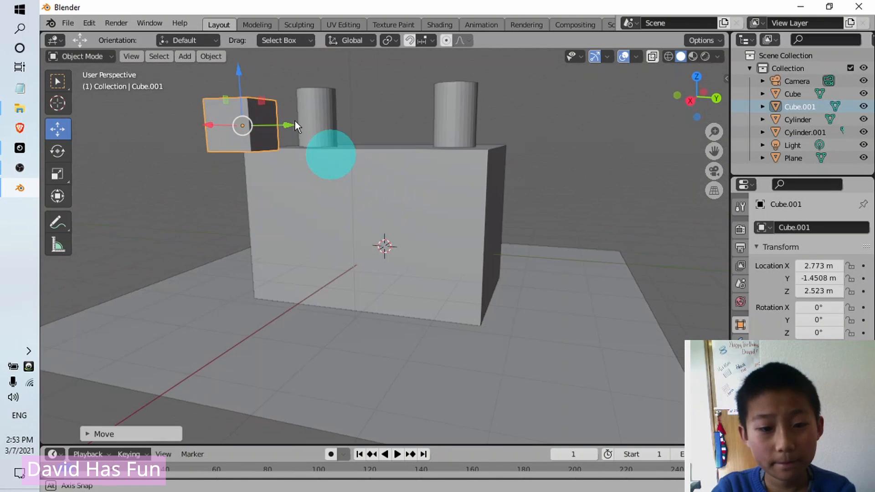
{"action": "left_click_drag", "start_coordinate": [231, 135], "coordinate": [374, 319]}
{"action": "middle_click_drag", "start_coordinate": [373, 318], "coordinate": [390, 330]}
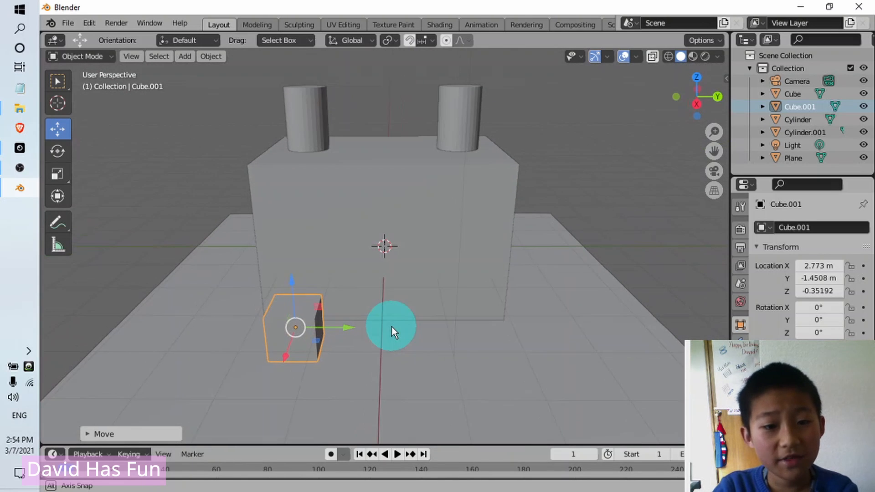
{"action": "middle_click_drag", "start_coordinate": [457, 253], "coordinate": [468, 252]}
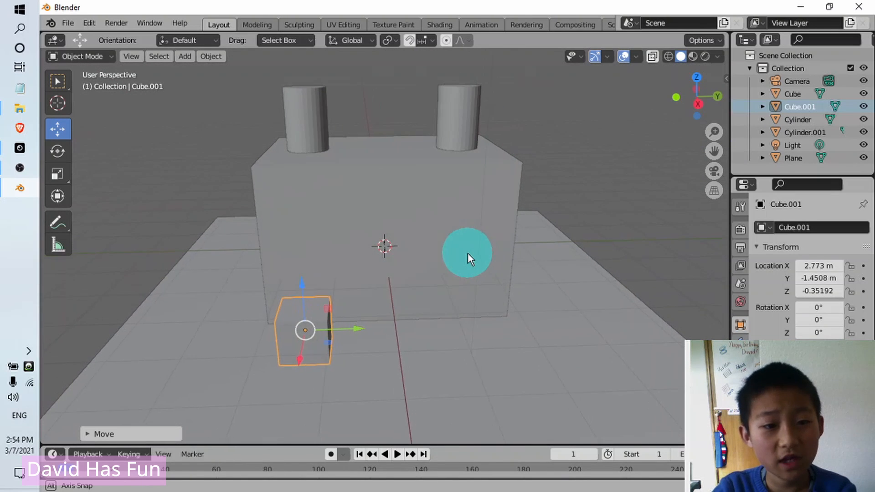
- Add another cylinder mesh and move it along the Y axis to about 3.75 m, beside the block
{"action": "left_click", "coordinate": [190, 61]}
{"action": "mouse_move", "coordinate": [206, 71]}
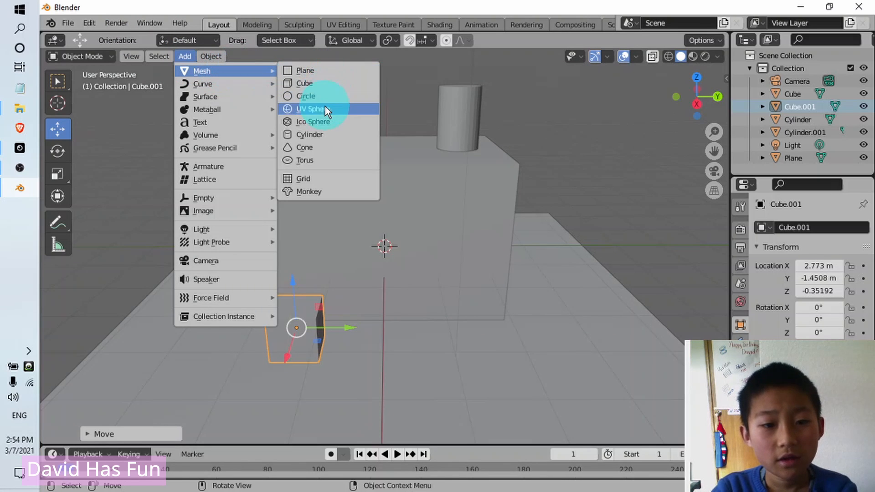
{"action": "left_click", "coordinate": [322, 134]}
{"action": "left_click_drag", "start_coordinate": [442, 244], "coordinate": [617, 218]}
{"action": "middle_click_drag", "start_coordinate": [566, 335], "coordinate": [525, 316]}
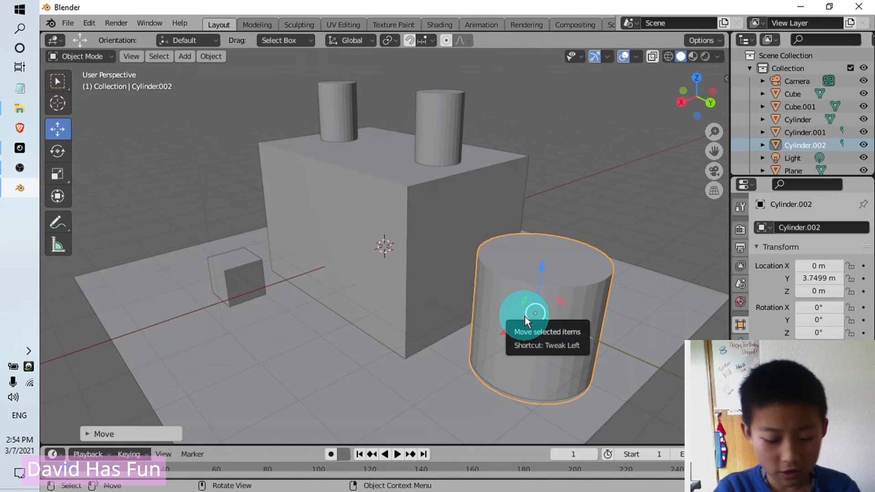
- Duplicate the large cylinder along the Y axis to the block's opposite side, at about Y -3.83 m, and clear the selection
{"action": "key", "text": "shift+d"}
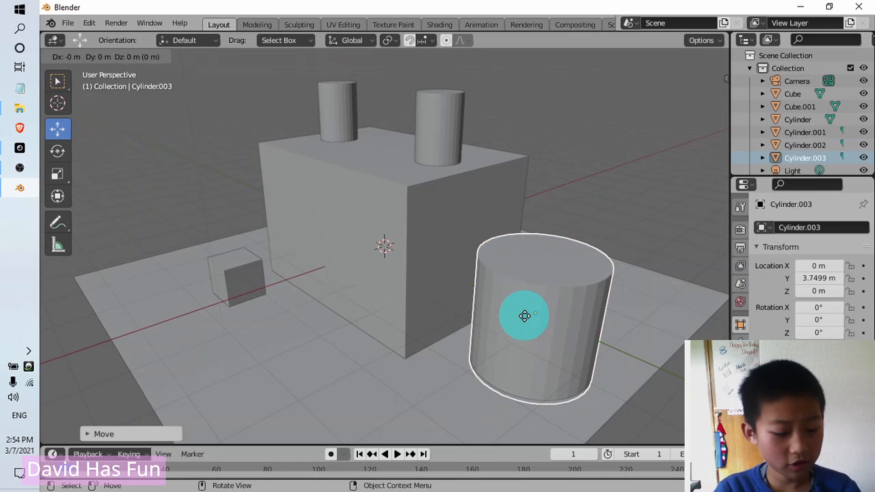
{"action": "key", "text": "y"}
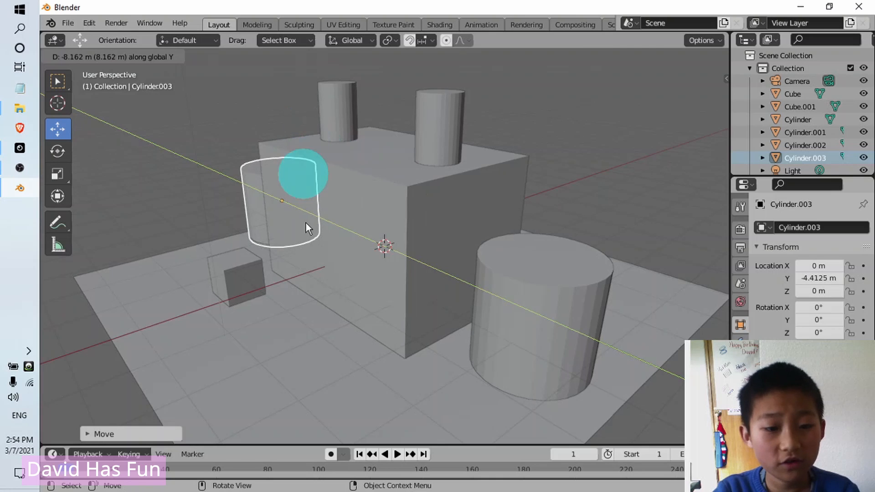
{"action": "left_click", "coordinate": [305, 223]}
{"action": "middle_click_drag", "start_coordinate": [351, 244], "coordinate": [416, 244]}
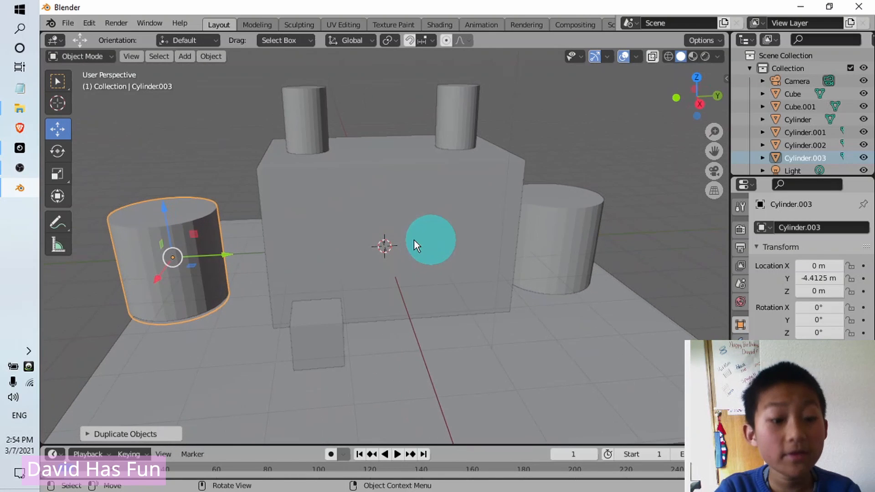
{"action": "left_click_drag", "start_coordinate": [226, 256], "coordinate": [255, 310]}
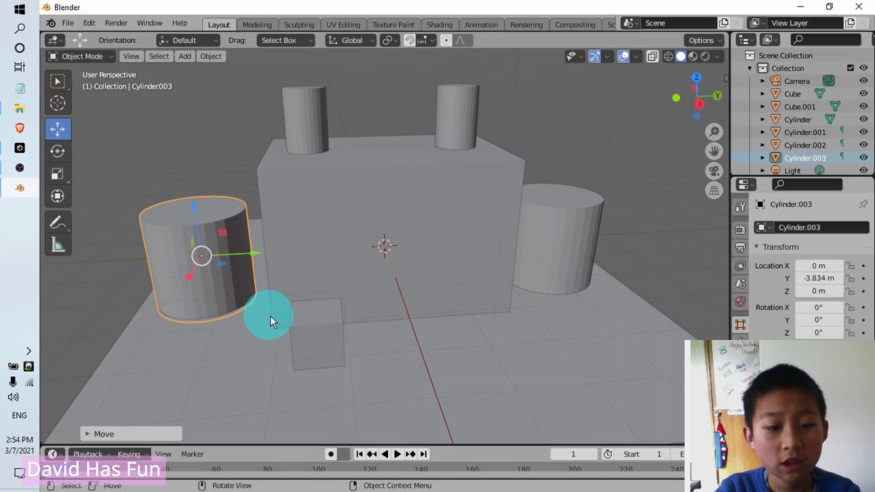
{"action": "mouse_move", "coordinate": [267, 316]}
{"action": "middle_mouse_down"}
{"action": "mouse_move", "coordinate": [358, 344]}
{"action": "mouse_move", "coordinate": [354, 370]}
{"action": "mouse_move", "coordinate": [367, 381]}
{"action": "mouse_move", "coordinate": [409, 379]}
{"action": "mouse_move", "coordinate": [517, 329]}
{"action": "mouse_move", "coordinate": [517, 313]}
{"action": "mouse_move", "coordinate": [434, 332]}
{"action": "mouse_move", "coordinate": [256, 313]}
{"action": "mouse_move", "coordinate": [456, 264]}
{"action": "middle_mouse_up"}
{"action": "left_click", "coordinate": [672, 233]}
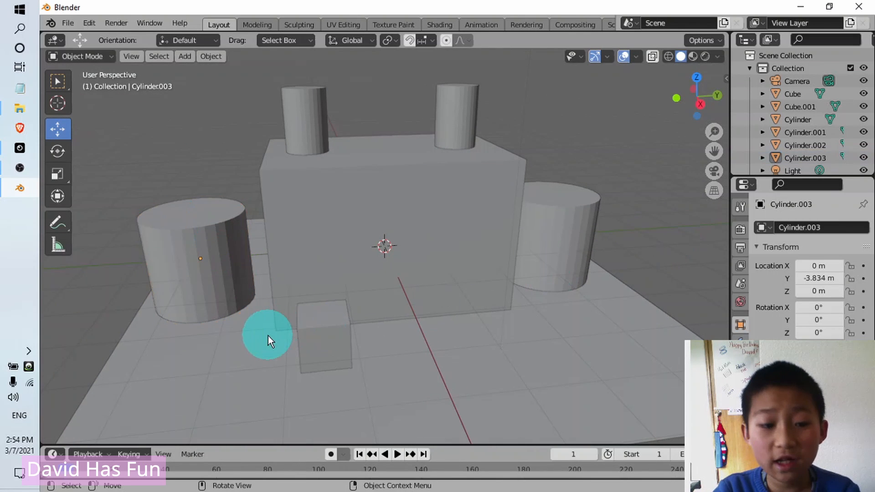
{"action": "middle_click_drag", "start_coordinate": [276, 335], "coordinate": [288, 334]}
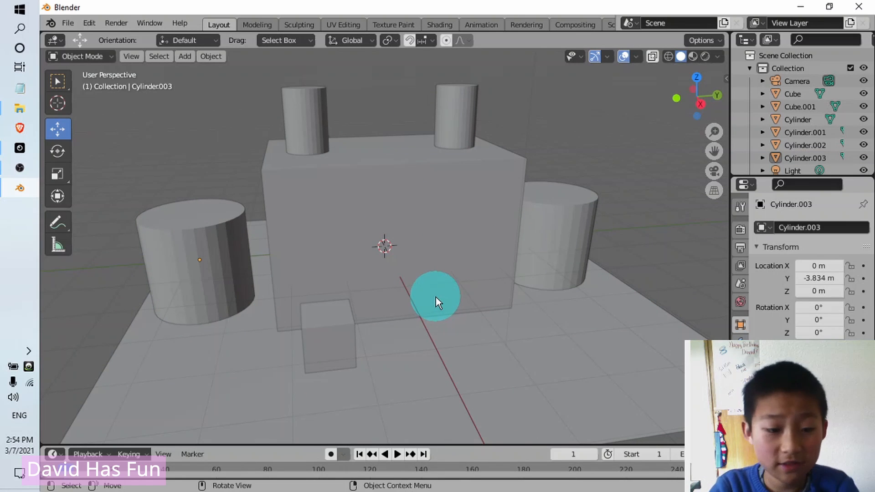
- Add a torus mesh and raise it along Z to about 2.39 m, above the large block between the slim cylinders
{"action": "mouse_move", "coordinate": [341, 348]}
{"action": "middle_mouse_down"}
{"action": "mouse_move", "coordinate": [455, 351]}
{"action": "mouse_move", "coordinate": [333, 354]}
{"action": "middle_mouse_up"}
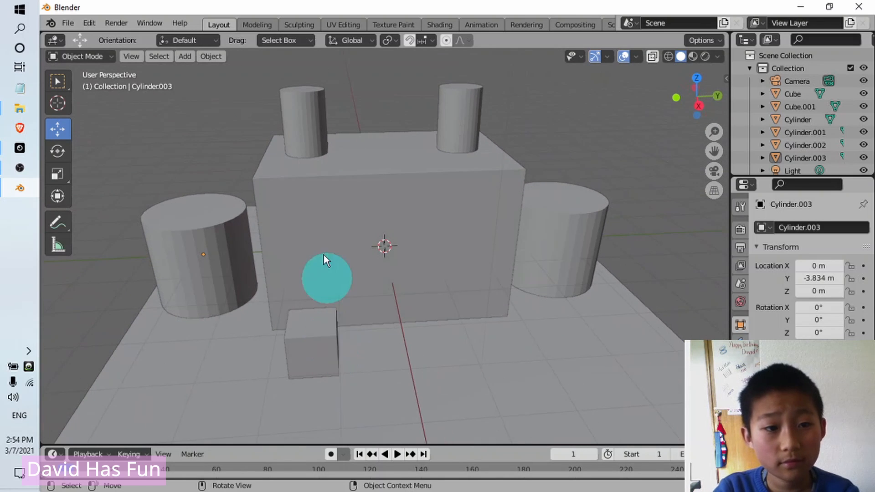
{"action": "left_click", "coordinate": [187, 59]}
{"action": "mouse_move", "coordinate": [185, 68]}
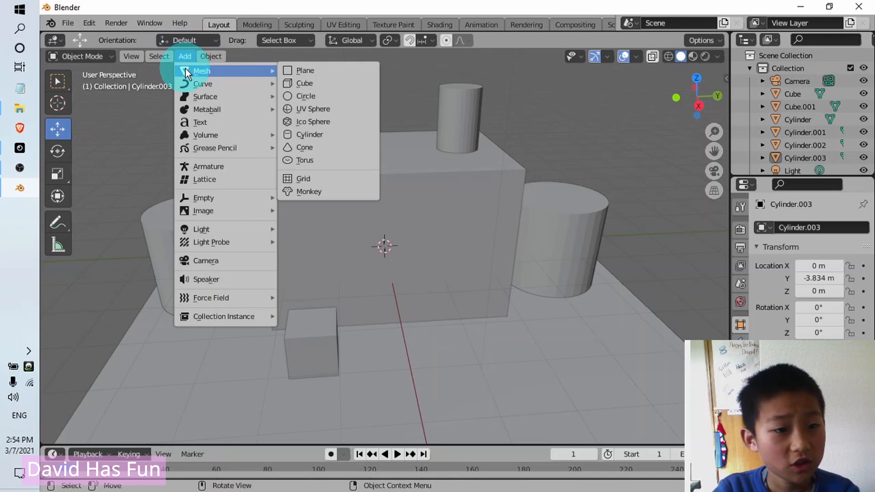
{"action": "left_click", "coordinate": [307, 162]}
{"action": "left_click_drag", "start_coordinate": [389, 202], "coordinate": [283, 159]}
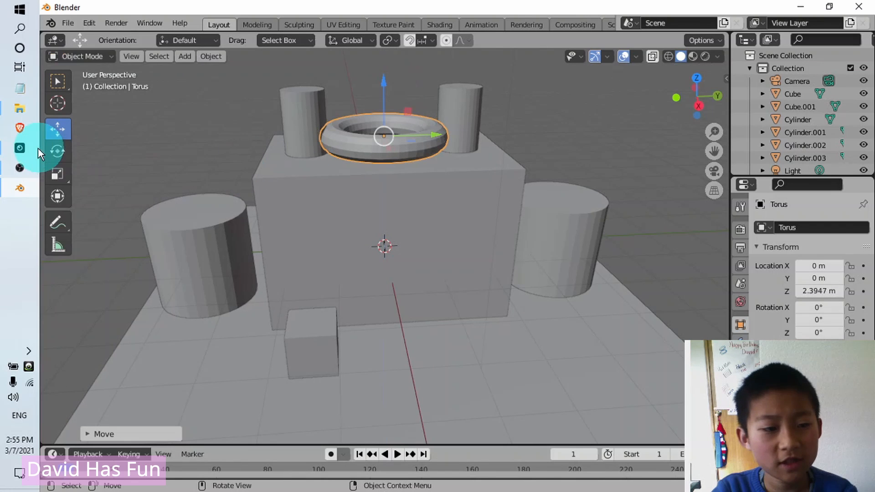
- Scale the torus down uniformly to less than half its size
{"action": "left_click", "coordinate": [58, 177]}
{"action": "left_click_drag", "start_coordinate": [432, 93], "coordinate": [399, 122]}
{"action": "left_click", "coordinate": [64, 132]}
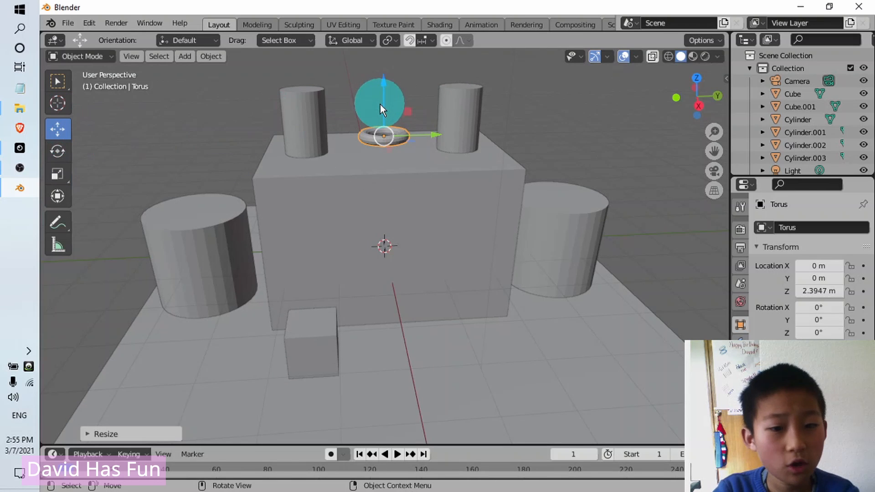
- Rotate the torus about the Y axis to about 274° so it stands upright on the block
{"action": "left_click", "coordinate": [57, 151]}
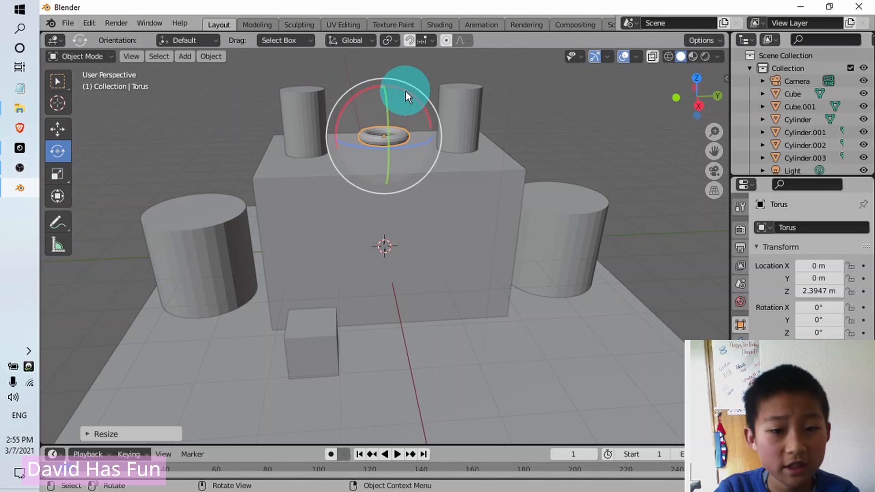
{"action": "left_click_drag", "start_coordinate": [387, 113], "coordinate": [433, 177]}
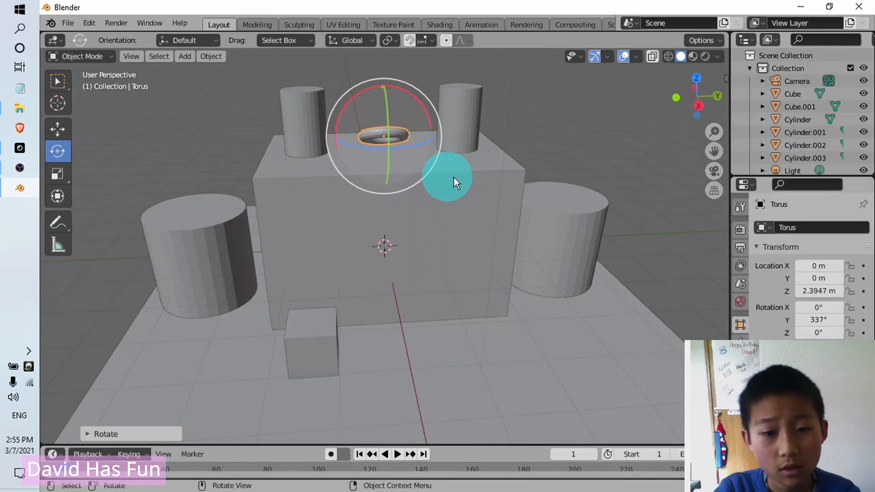
{"action": "middle_click_drag", "start_coordinate": [454, 177], "coordinate": [445, 135]}
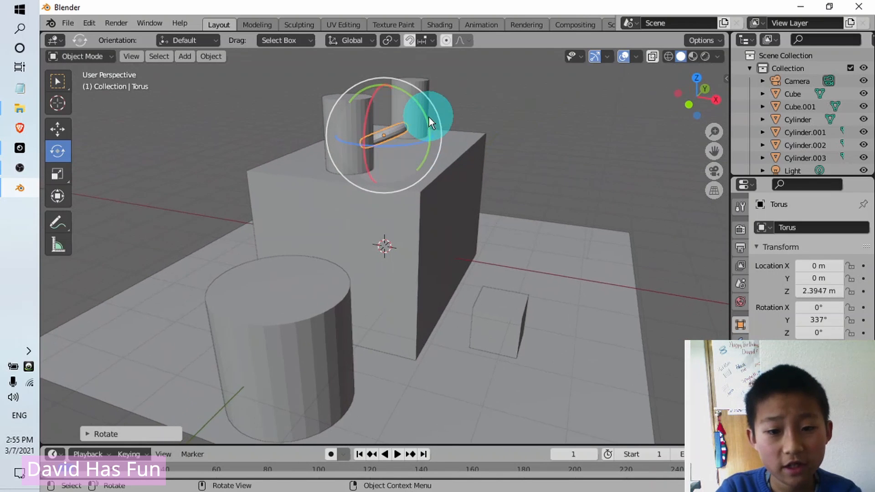
{"action": "left_click_drag", "start_coordinate": [422, 110], "coordinate": [397, 89]}
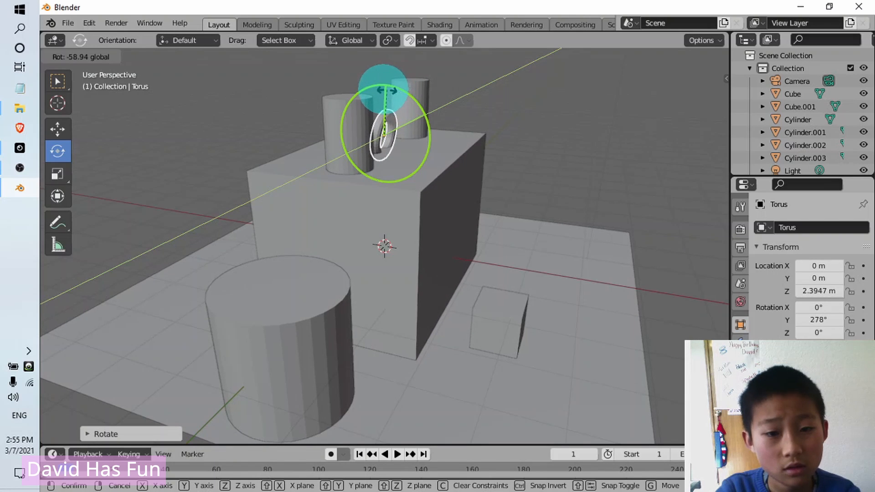
{"action": "left_click_drag", "start_coordinate": [383, 89], "coordinate": [137, 139]}
{"action": "left_click", "coordinate": [58, 130]}
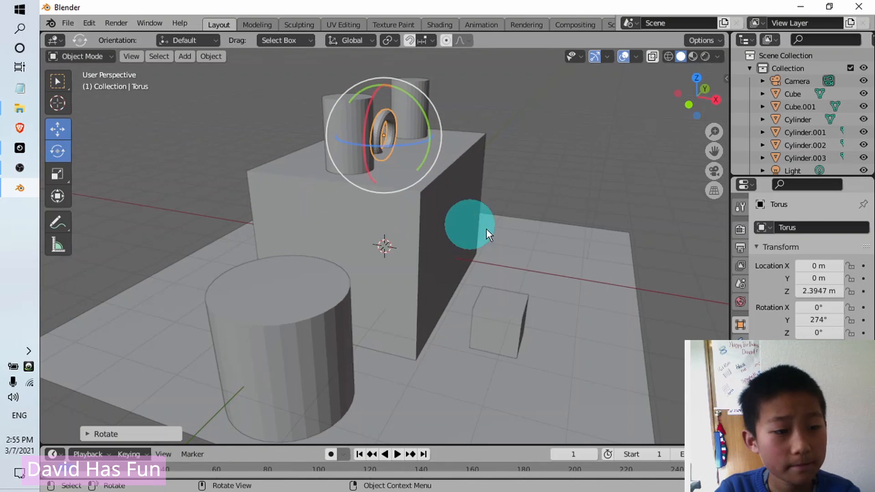
{"action": "middle_click_drag", "start_coordinate": [465, 216], "coordinate": [377, 207]}
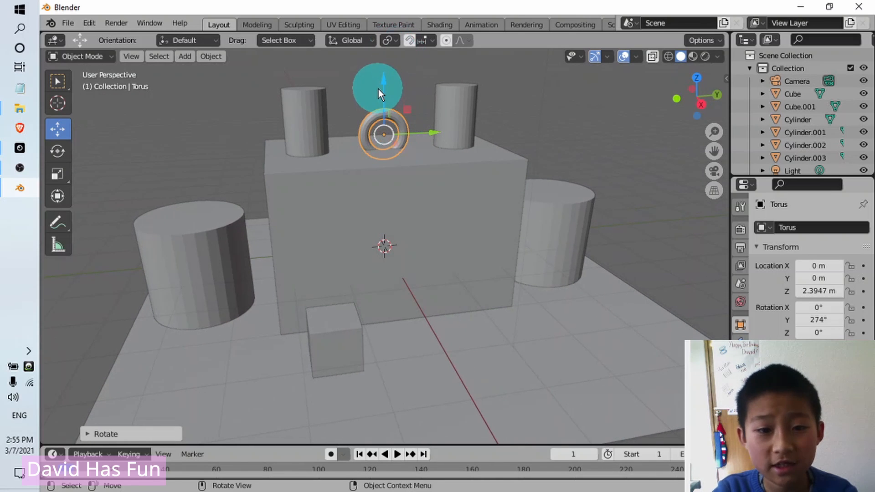
- Move the torus to about Y 1.88 m and Z 2.71 m, forming a handle on the outer side of the slim cylinder
{"action": "left_click_drag", "start_coordinate": [383, 82], "coordinate": [383, 56]}
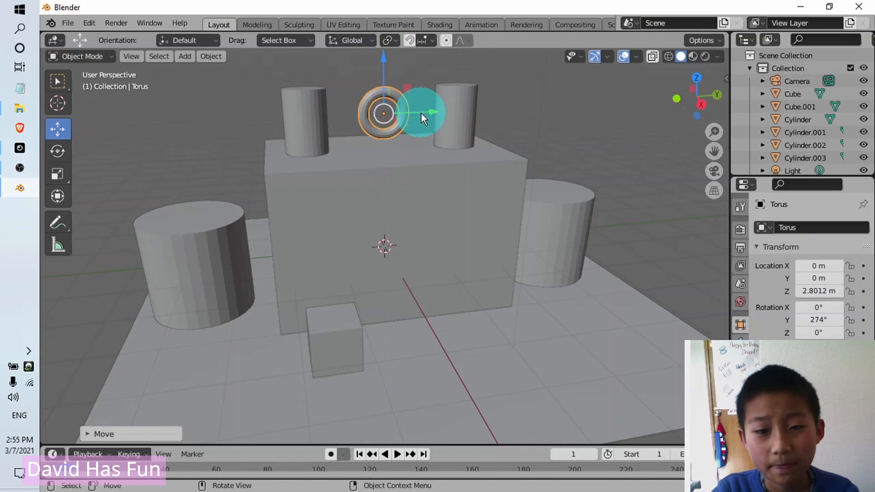
{"action": "left_click_drag", "start_coordinate": [429, 106], "coordinate": [506, 172]}
{"action": "middle_click_drag", "start_coordinate": [482, 176], "coordinate": [478, 177]}
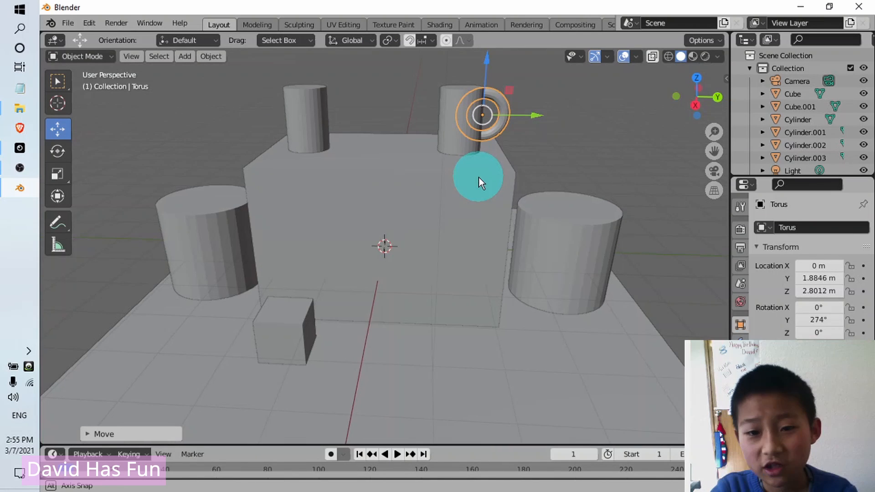
{"action": "left_click_drag", "start_coordinate": [486, 59], "coordinate": [486, 65]}
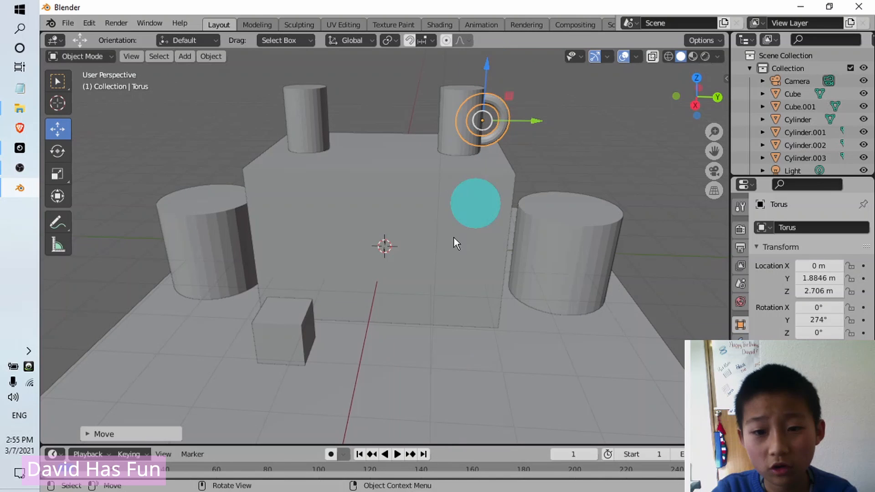
- Scale the torus handle down slightly to fit the slim cylinder
{"action": "left_click", "coordinate": [56, 172]}
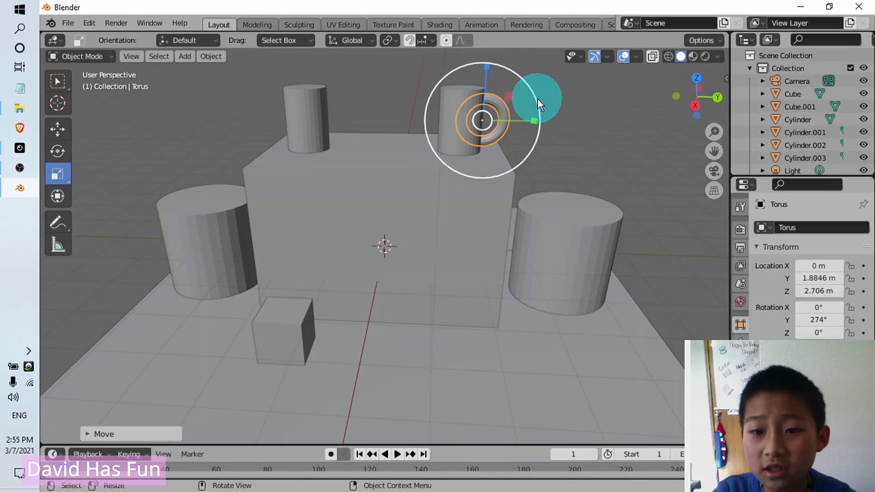
{"action": "left_click_drag", "start_coordinate": [537, 98], "coordinate": [526, 100]}
{"action": "left_click", "coordinate": [57, 132]}
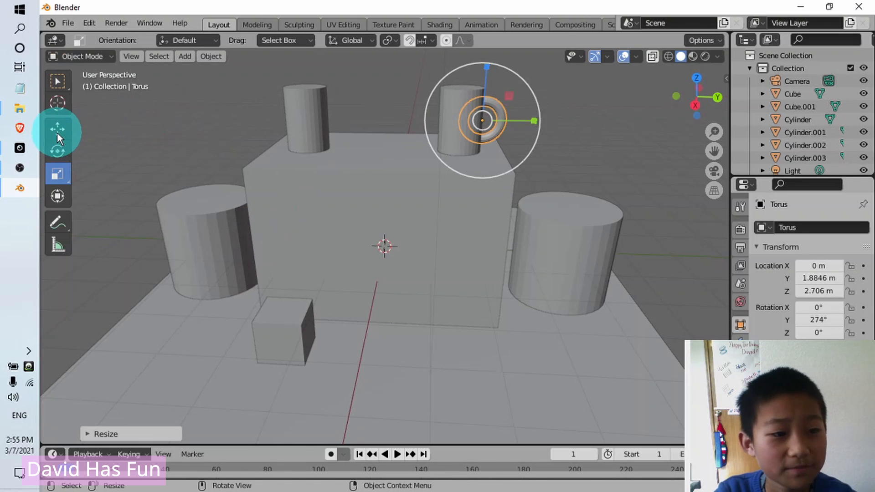
- Duplicate the torus handle along the Y axis only, placing the copy at about Y -1.89 m on the other slim cylinder
{"action": "mouse_move", "coordinate": [520, 211]}
{"action": "middle_mouse_down"}
{"action": "mouse_move", "coordinate": [461, 209]}
{"action": "mouse_move", "coordinate": [452, 260]}
{"action": "mouse_move", "coordinate": [474, 276]}
{"action": "mouse_move", "coordinate": [502, 274]}
{"action": "mouse_move", "coordinate": [514, 223]}
{"action": "middle_mouse_up"}
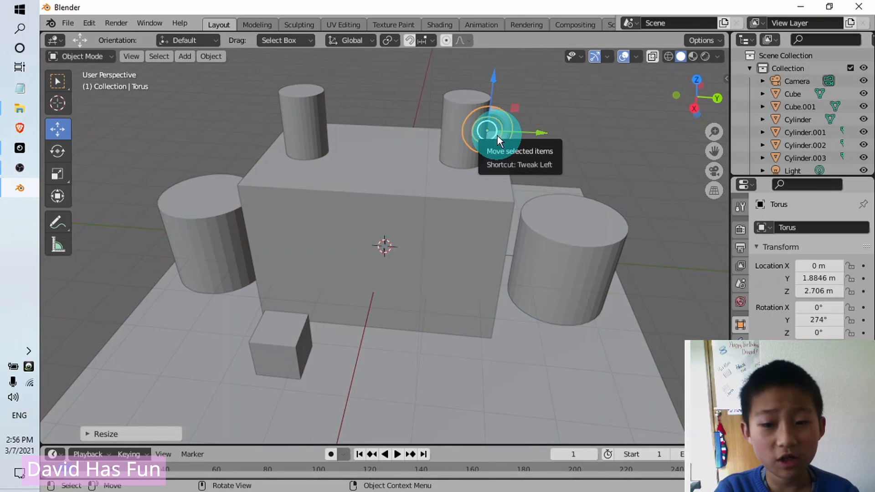
{"action": "key", "text": "shift+d"}
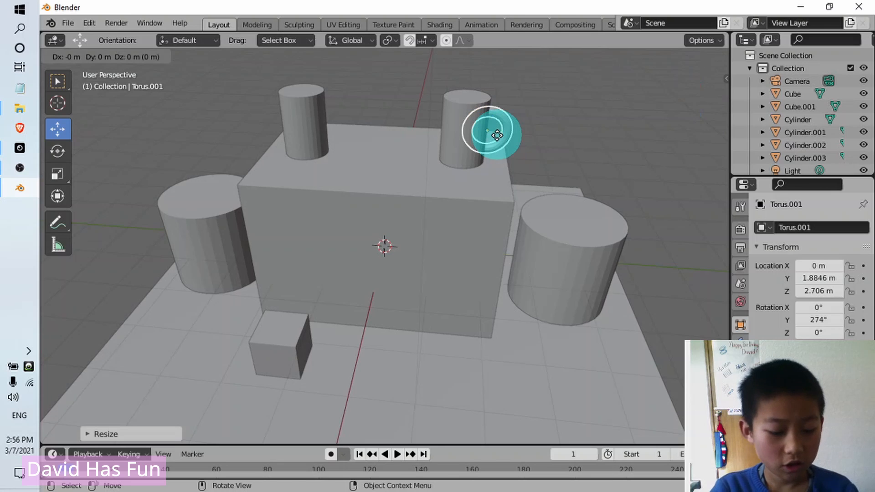
{"action": "key", "text": "y"}
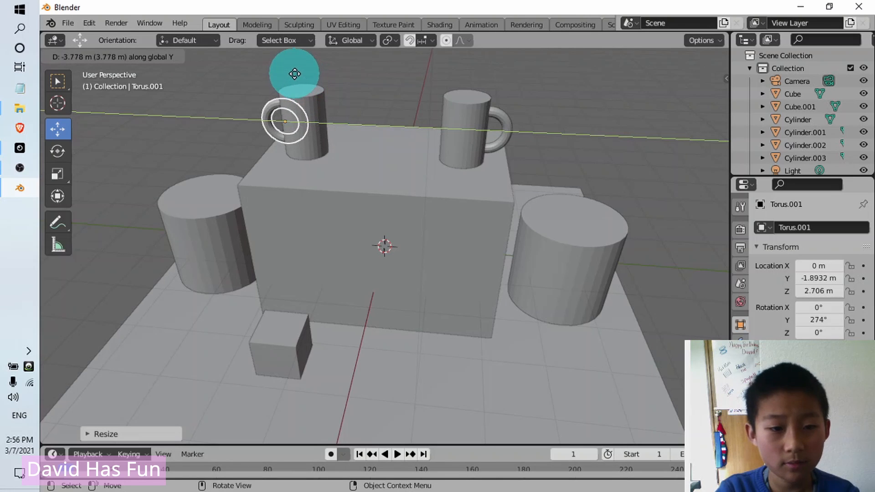
{"action": "left_click", "coordinate": [351, 153]}
{"action": "middle_click_drag", "start_coordinate": [377, 155], "coordinate": [395, 146]}
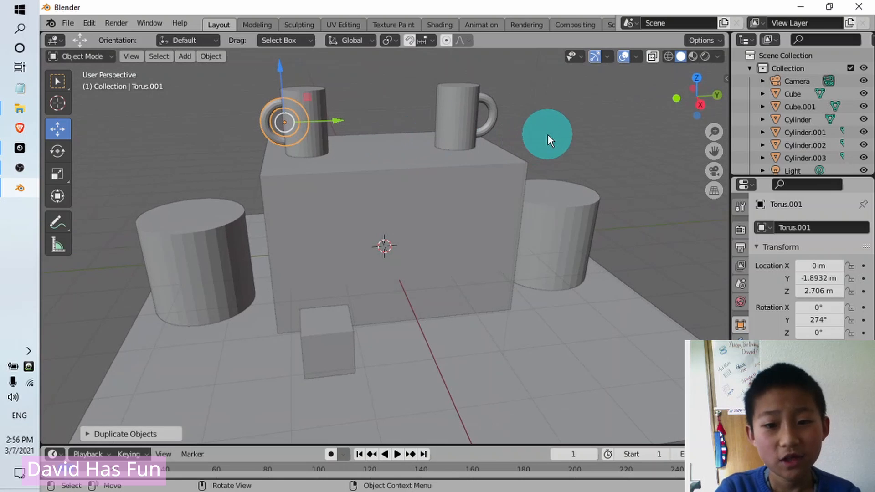
{"action": "mouse_move", "coordinate": [547, 135]}
{"action": "middle_mouse_down"}
{"action": "mouse_move", "coordinate": [574, 141]}
{"action": "mouse_move", "coordinate": [625, 178]}
{"action": "mouse_move", "coordinate": [658, 166]}
{"action": "mouse_move", "coordinate": [572, 166]}
{"action": "mouse_move", "coordinate": [529, 147]}
{"action": "mouse_move", "coordinate": [537, 147]}
{"action": "middle_mouse_up"}
- Raise the small cube along Z to about 2.9 m
{"action": "left_click", "coordinate": [315, 349]}
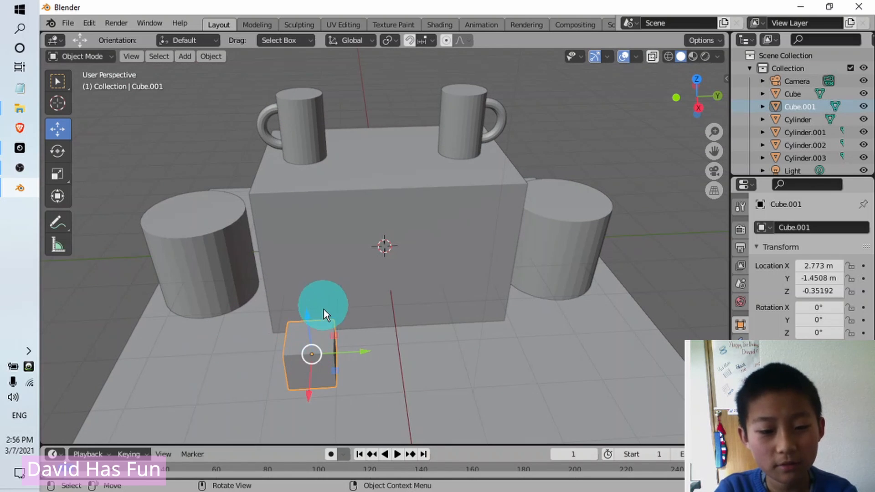
{"action": "left_click_drag", "start_coordinate": [308, 320], "coordinate": [292, 133]}
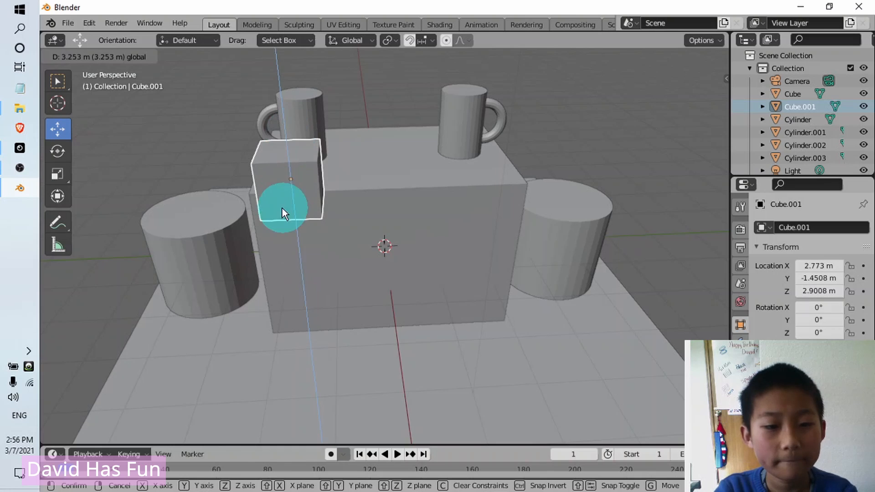
{"action": "left_click_drag", "start_coordinate": [282, 209], "coordinate": [282, 210]}
- Add a UV sphere and raise it along Z to about 2.42 m, between the two mugs
{"action": "middle_click_drag", "start_coordinate": [348, 261], "coordinate": [202, 87]}
{"action": "left_click", "coordinate": [203, 57]}
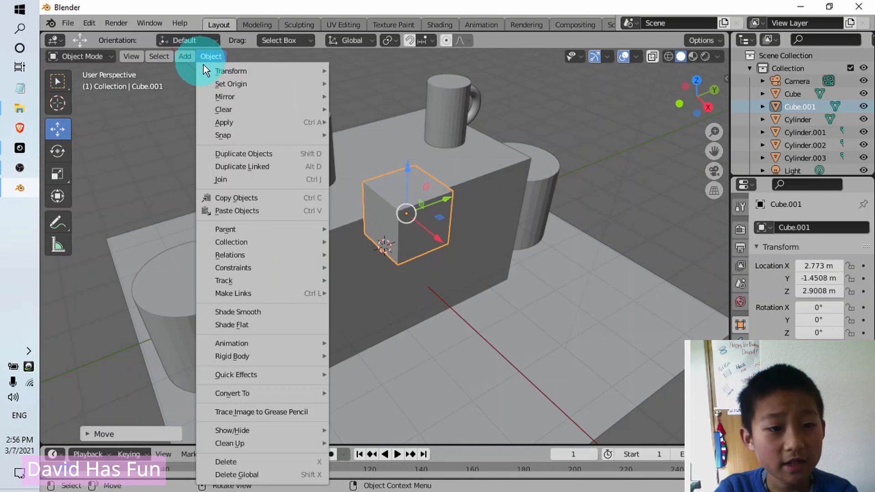
{"action": "left_click", "coordinate": [182, 56]}
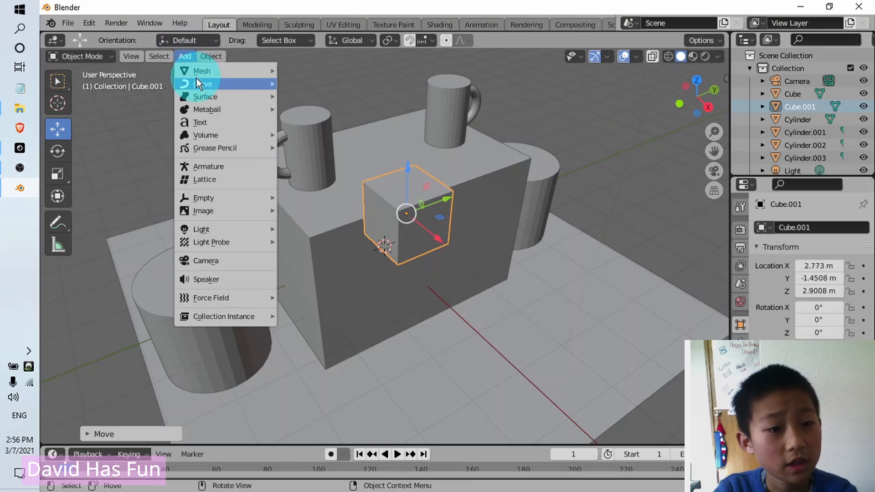
{"action": "left_click", "coordinate": [248, 72]}
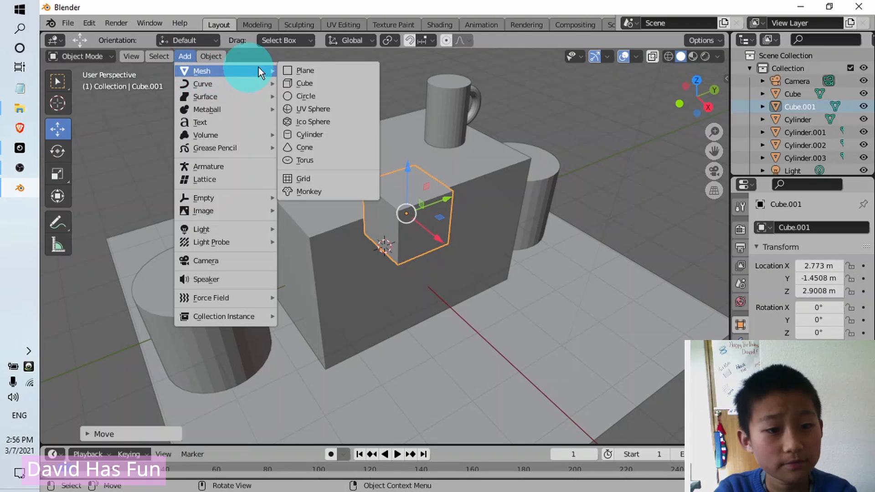
{"action": "left_click", "coordinate": [349, 111]}
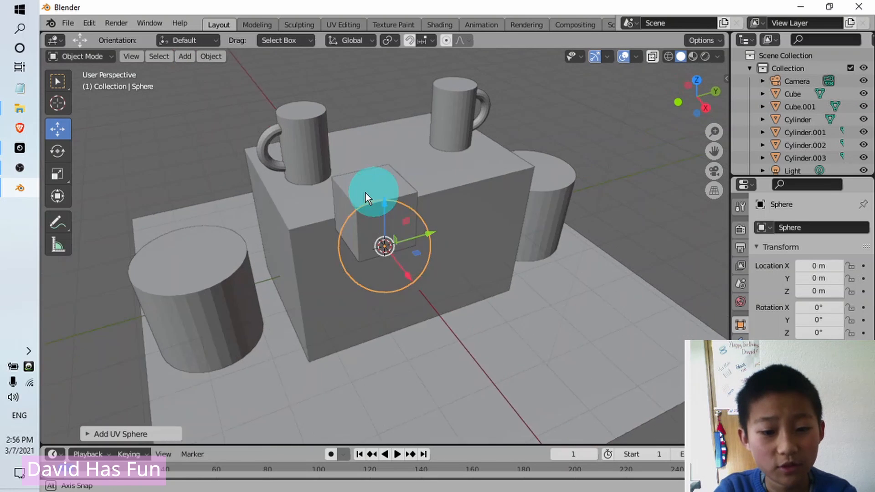
{"action": "middle_click_drag", "start_coordinate": [365, 193], "coordinate": [385, 201]}
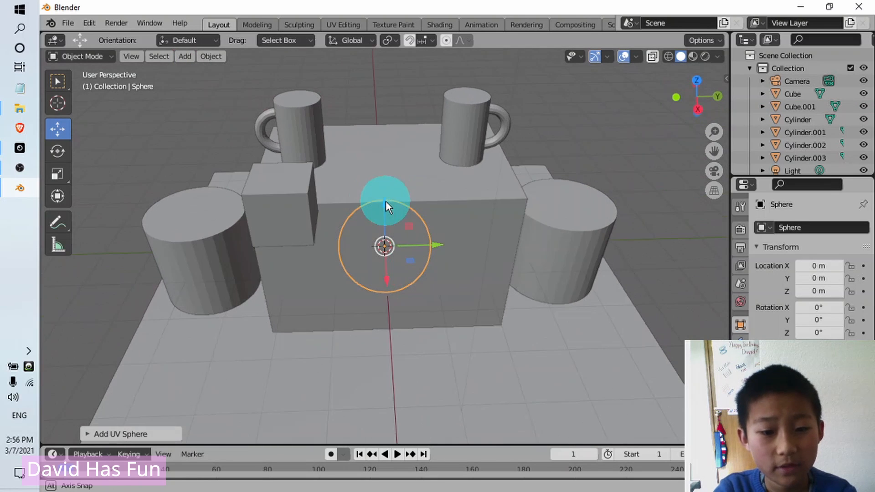
{"action": "left_click_drag", "start_coordinate": [387, 201], "coordinate": [403, 86]}
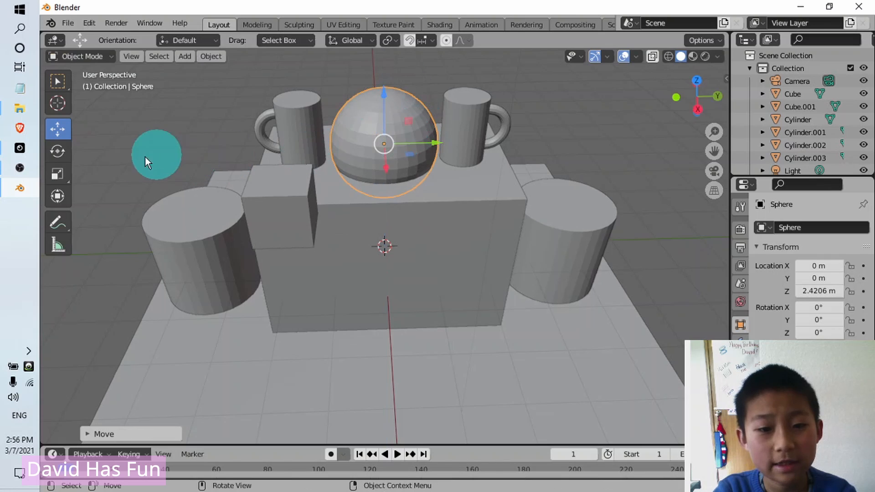
- Scale the sphere down uniformly to about half its size on the block's top
{"action": "left_click", "coordinate": [58, 173]}
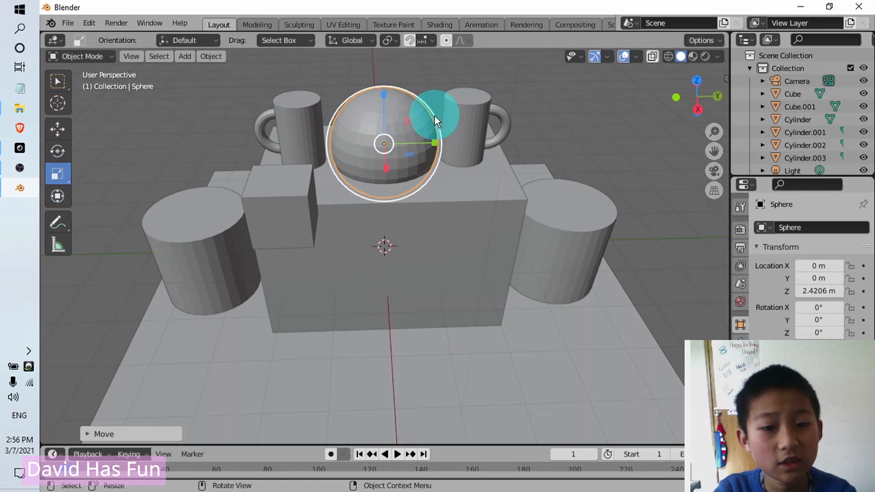
{"action": "left_click_drag", "start_coordinate": [434, 116], "coordinate": [390, 144]}
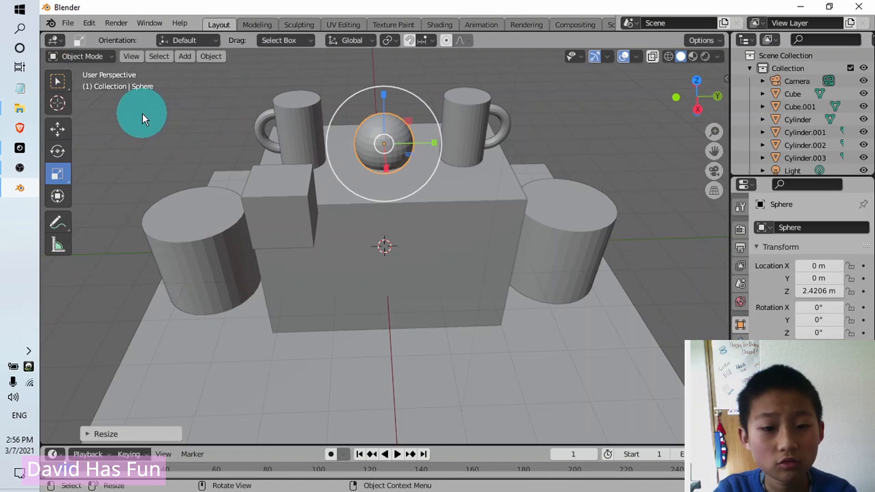
{"action": "left_click", "coordinate": [58, 129]}
- Lower the small cube along Z to about -0.37 m, onto the floor in front of the large block
{"action": "middle_click_drag", "start_coordinate": [195, 231], "coordinate": [219, 226]}
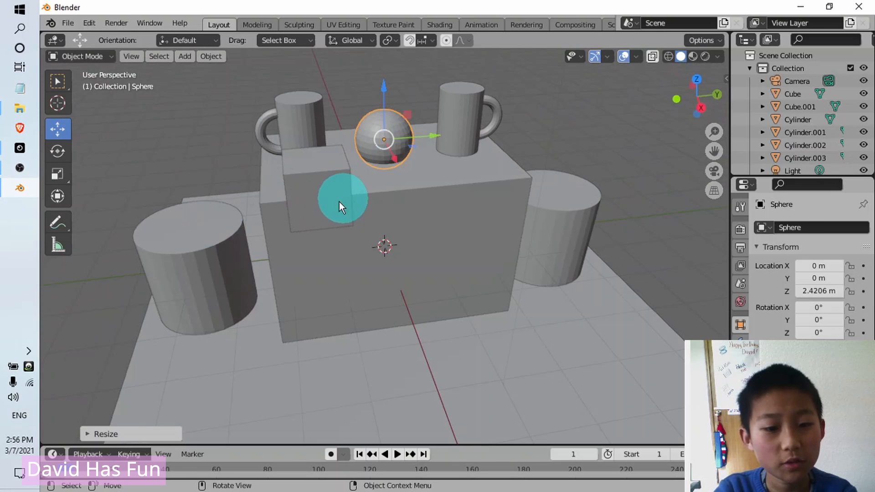
{"action": "left_click", "coordinate": [328, 176]}
{"action": "left_click_drag", "start_coordinate": [313, 143], "coordinate": [354, 294]}
{"action": "middle_click_drag", "start_coordinate": [430, 334], "coordinate": [452, 300]}
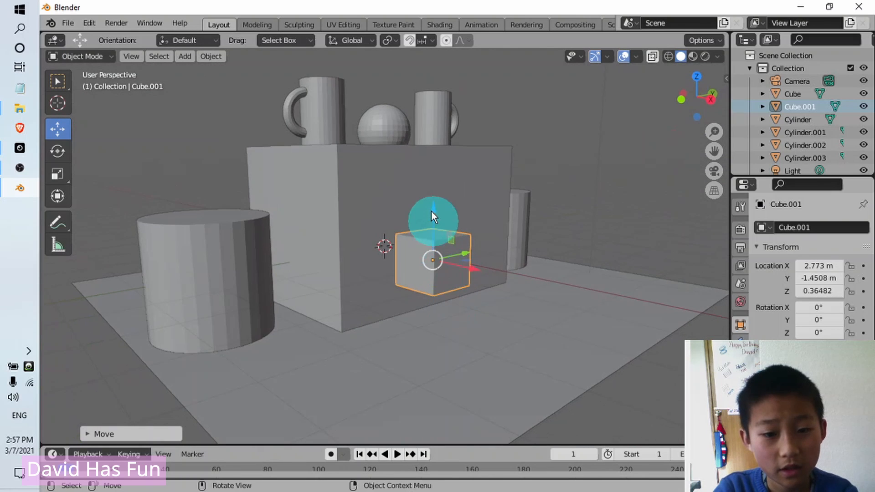
{"action": "left_click_drag", "start_coordinate": [432, 214], "coordinate": [436, 262]}
{"action": "middle_click_drag", "start_coordinate": [495, 298], "coordinate": [457, 300]}
- Scale the small cube down into a small, flat box in front of the large block
{"action": "left_click", "coordinate": [63, 176]}
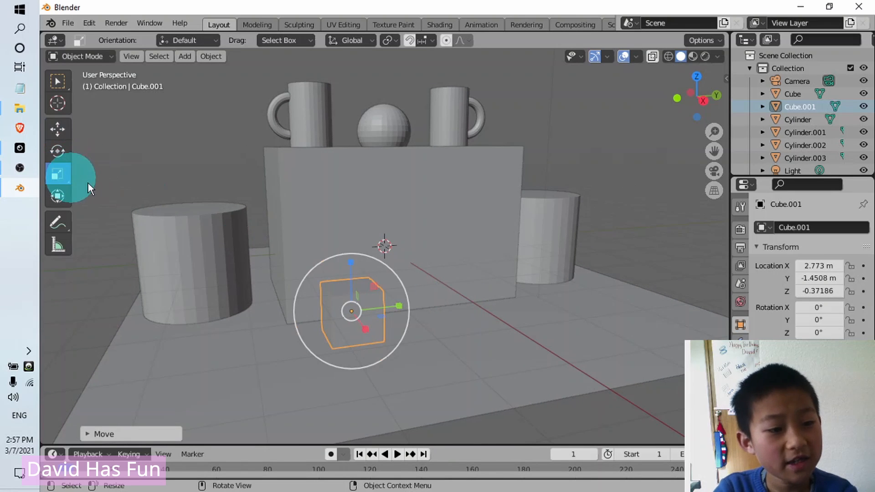
{"action": "left_click_drag", "start_coordinate": [396, 275], "coordinate": [413, 348]}
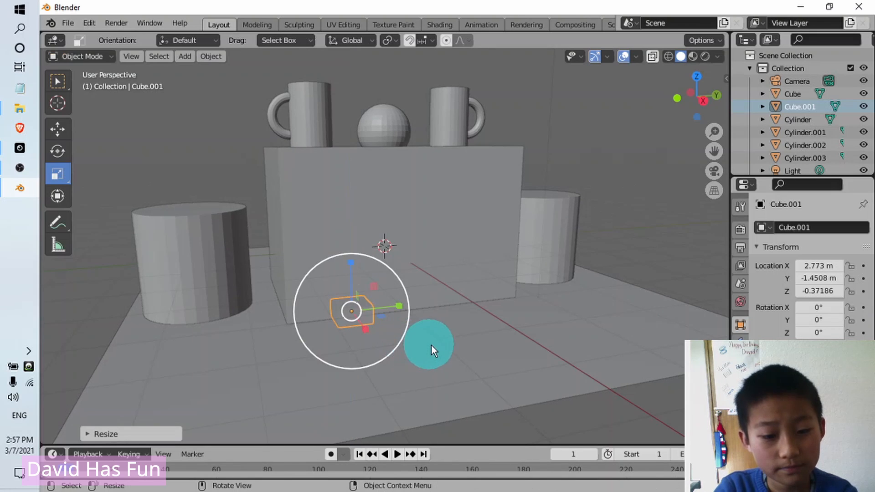
{"action": "middle_click_drag", "start_coordinate": [428, 351], "coordinate": [494, 348]}
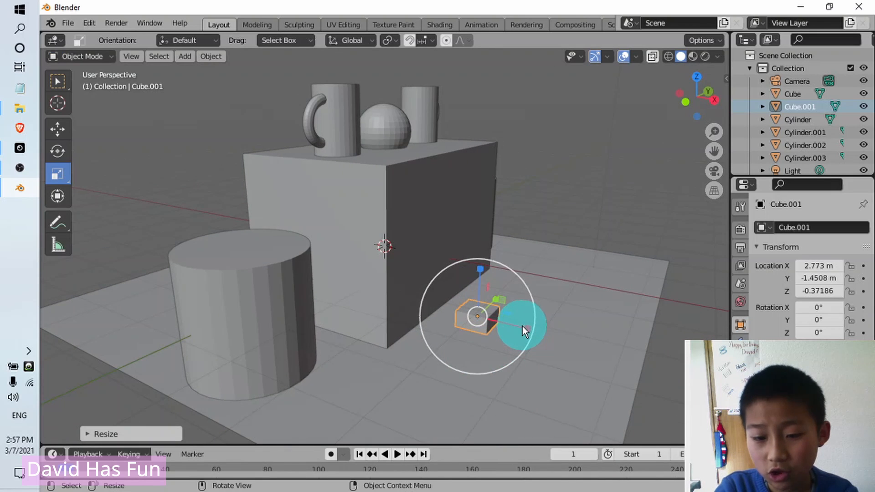
{"action": "left_click_drag", "start_coordinate": [522, 326], "coordinate": [497, 349]}
{"action": "middle_click_drag", "start_coordinate": [468, 343], "coordinate": [397, 293]}
{"action": "left_click_drag", "start_coordinate": [394, 276], "coordinate": [418, 274]}
{"action": "middle_click_drag", "start_coordinate": [410, 335], "coordinate": [376, 256]}
{"action": "left_click_drag", "start_coordinate": [375, 256], "coordinate": [359, 267]}
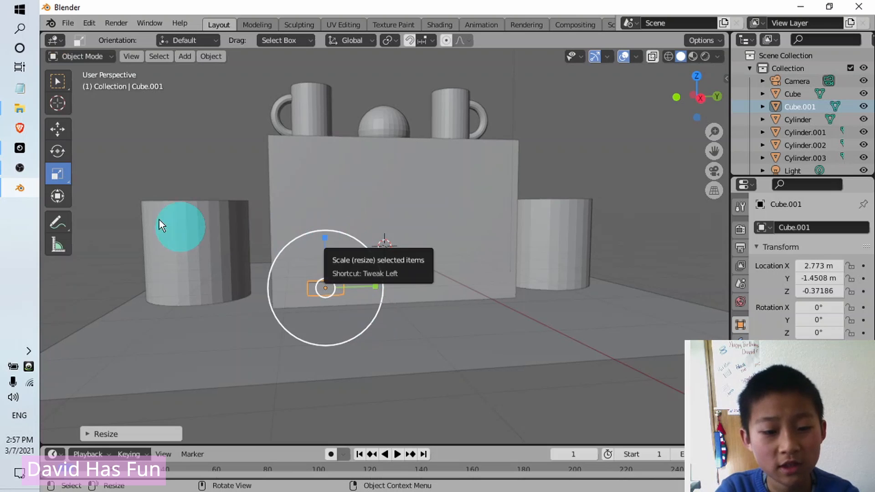
- Raise the small box along Z to about 2.76 m, above the height of the large block's top
{"action": "left_click", "coordinate": [63, 129]}
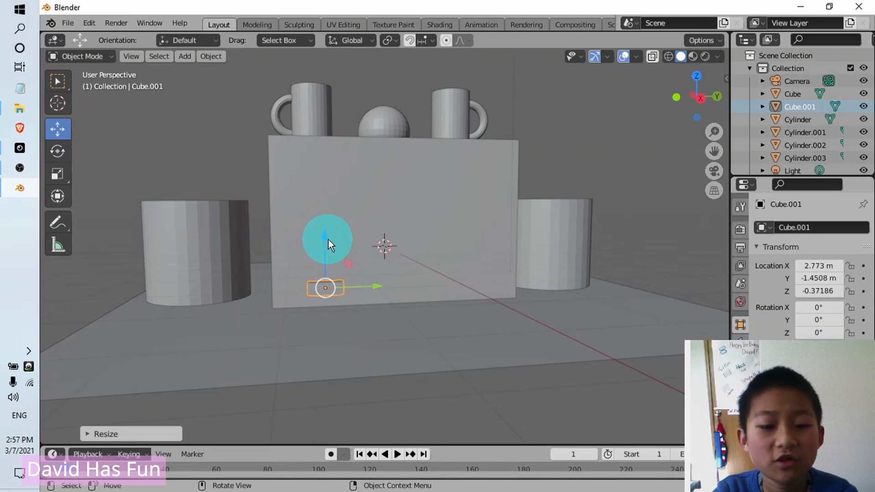
{"action": "left_click_drag", "start_coordinate": [328, 241], "coordinate": [325, 80]}
{"action": "left_click_drag", "start_coordinate": [384, 201], "coordinate": [384, 209]}
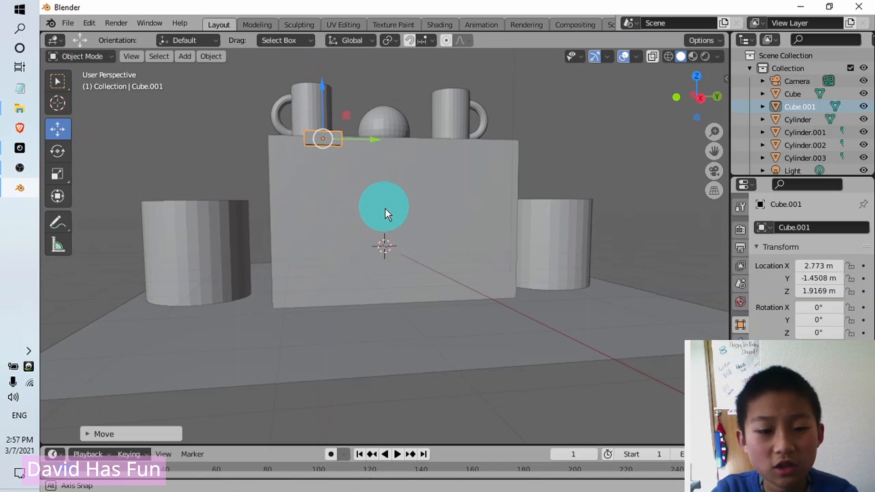
{"action": "middle_click_drag", "start_coordinate": [385, 209], "coordinate": [479, 172]}
{"action": "left_click_drag", "start_coordinate": [474, 150], "coordinate": [486, 90]}
- Move the small box over the block, along Y to about 0.6 m and along X to about 0.06 m
{"action": "middle_click_drag", "start_coordinate": [469, 254], "coordinate": [508, 354]}
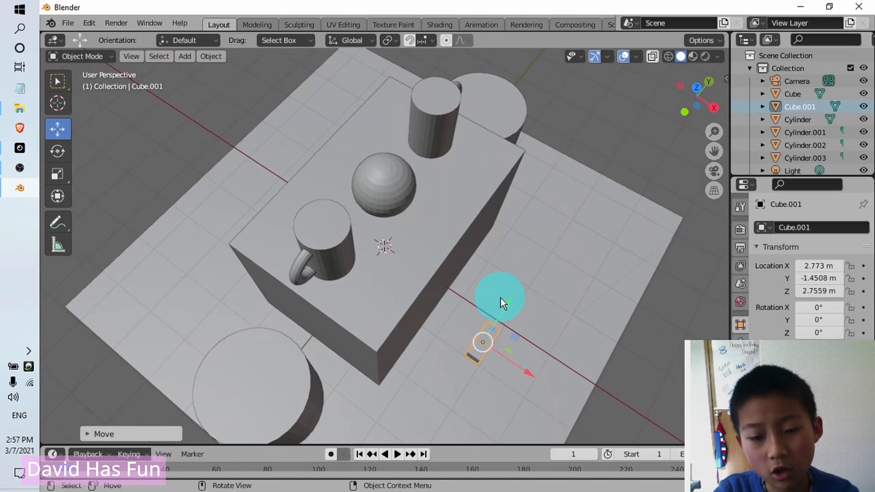
{"action": "left_click_drag", "start_coordinate": [511, 305], "coordinate": [594, 201]}
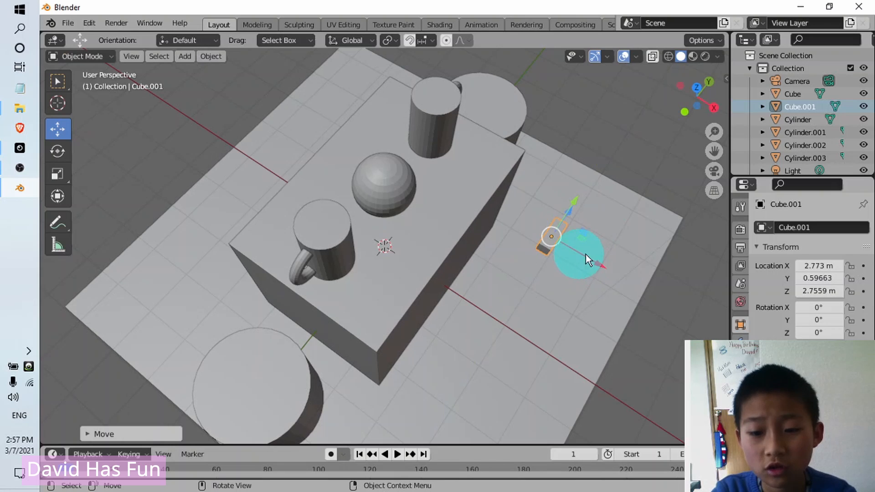
{"action": "left_click_drag", "start_coordinate": [592, 266], "coordinate": [446, 193]}
{"action": "middle_click_drag", "start_coordinate": [446, 193], "coordinate": [483, 120]}
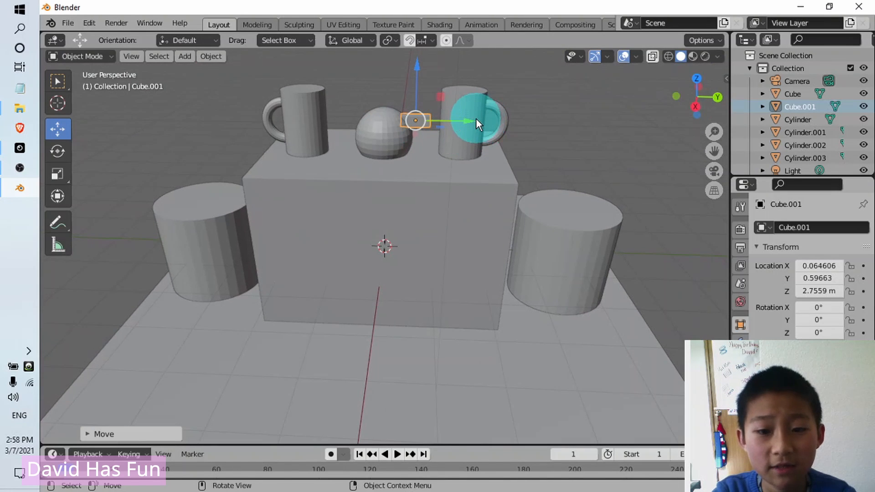
- Move the small box along Y to about 3.55 m, clear of the block, and stretch it along Y to about twice its length
{"action": "left_click_drag", "start_coordinate": [476, 120], "coordinate": [632, 104]}
{"action": "middle_click_drag", "start_coordinate": [468, 259], "coordinate": [499, 228]}
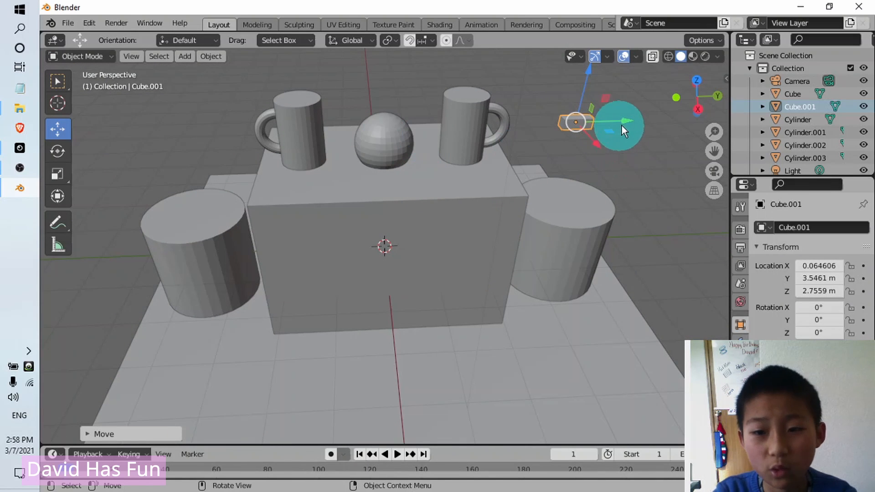
{"action": "left_click", "coordinate": [57, 175]}
{"action": "left_click_drag", "start_coordinate": [628, 121], "coordinate": [692, 118]}
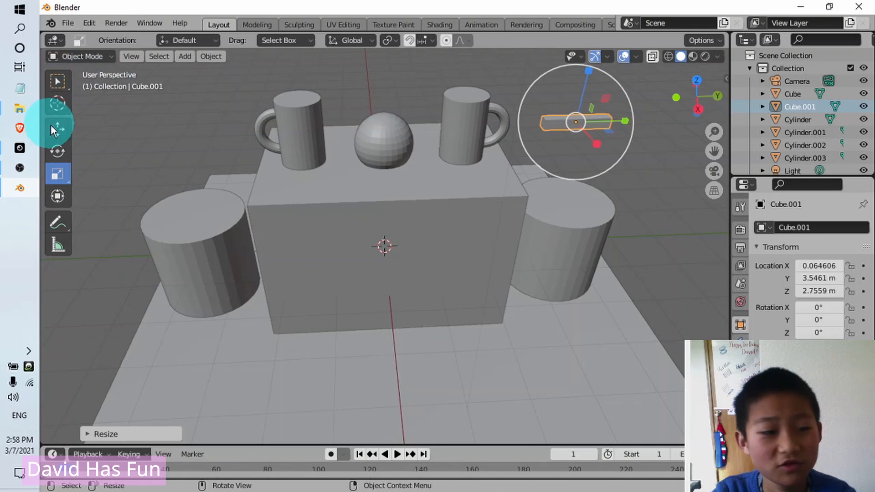
- Place the stretched box on the block's top in front of the sphere, at about X 1.07 m, Y 0.07 m, Z 2.2 m
{"action": "left_click", "coordinate": [59, 132]}
{"action": "left_click_drag", "start_coordinate": [588, 110], "coordinate": [389, 155]}
{"action": "middle_click_drag", "start_coordinate": [457, 196], "coordinate": [464, 161]}
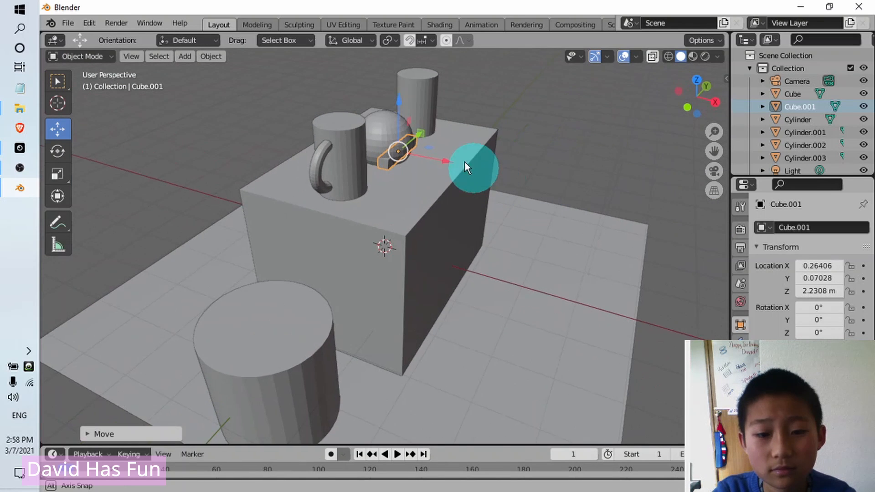
{"action": "left_click_drag", "start_coordinate": [447, 162], "coordinate": [496, 165]}
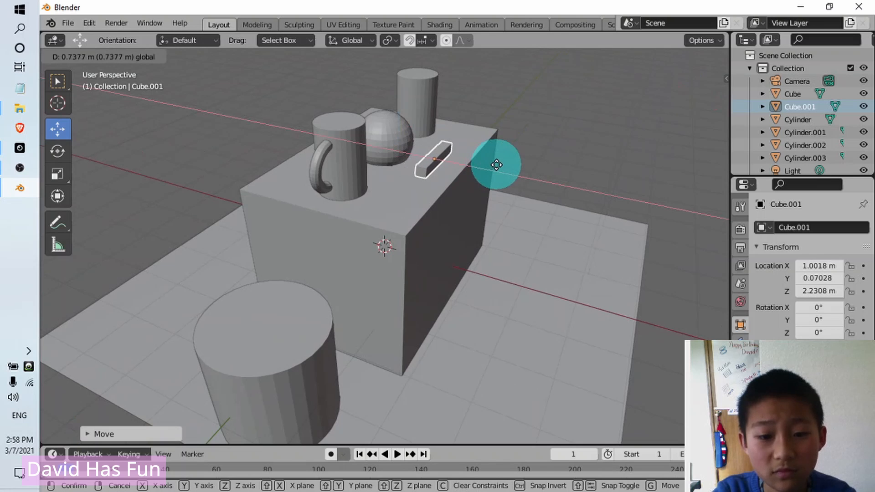
{"action": "left_click_drag", "start_coordinate": [505, 195], "coordinate": [503, 194]}
{"action": "middle_click_drag", "start_coordinate": [453, 171], "coordinate": [430, 136]}
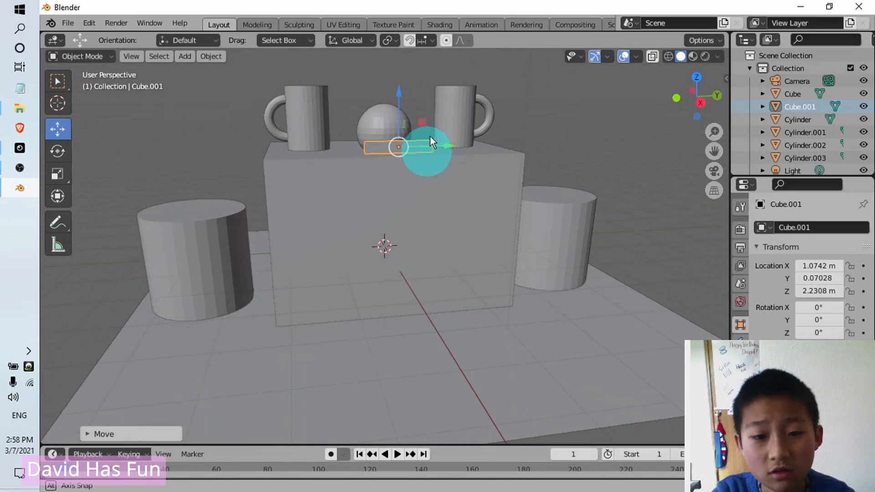
{"action": "left_click_drag", "start_coordinate": [405, 90], "coordinate": [451, 173]}
{"action": "middle_click_drag", "start_coordinate": [472, 209], "coordinate": [458, 177]}
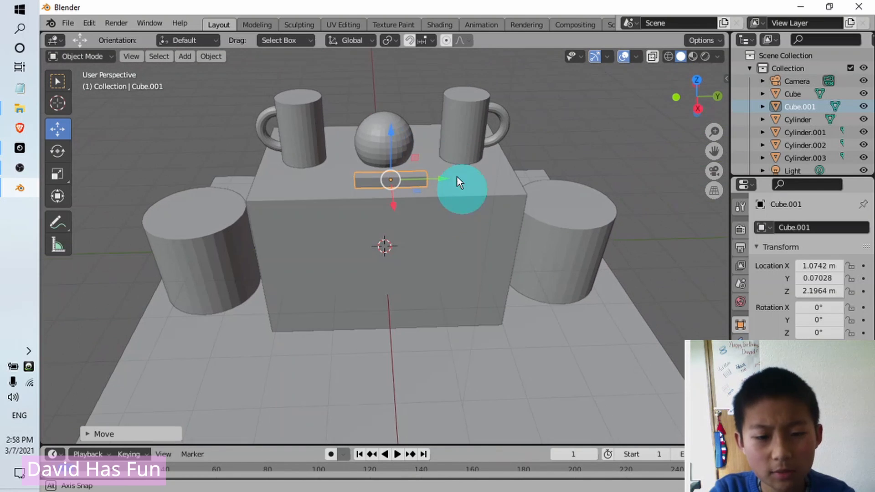
- Raise the sphere on the block along Z to about 2.56 m
{"action": "left_click", "coordinate": [376, 130]}
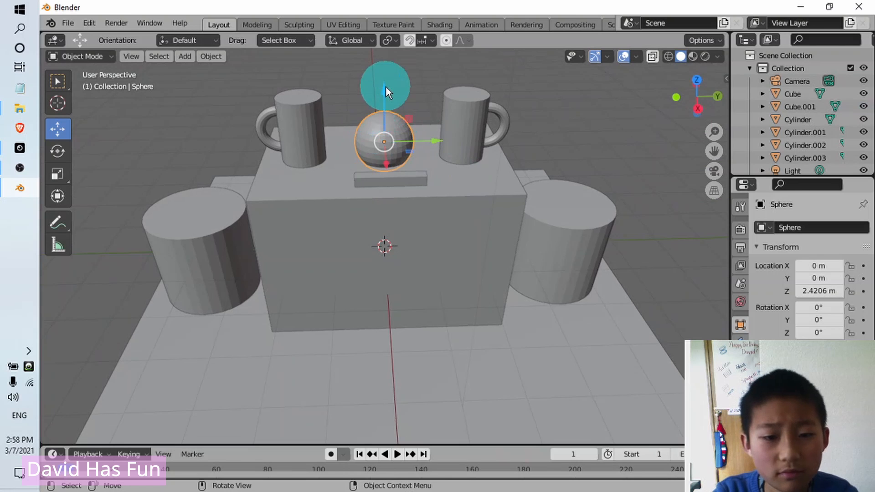
{"action": "left_click_drag", "start_coordinate": [384, 78], "coordinate": [384, 72]}
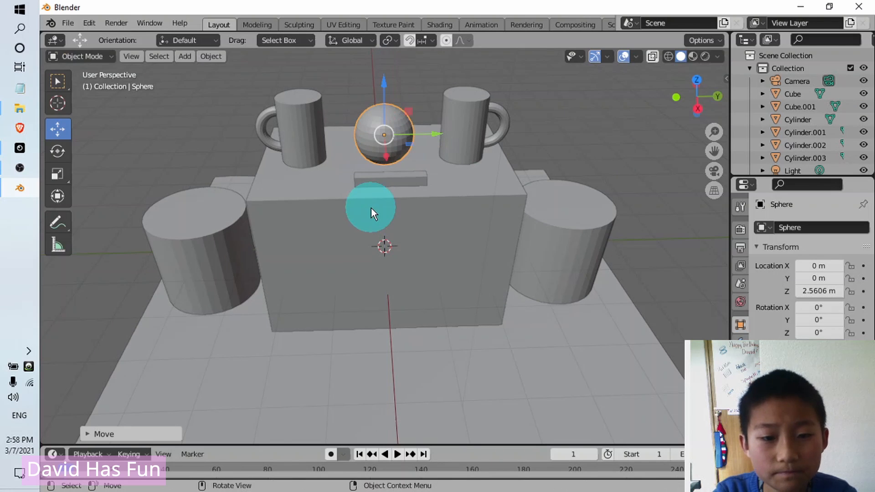
{"action": "middle_click_drag", "start_coordinate": [371, 208], "coordinate": [573, 219]}
- Move the sphere off the block along X to about 2.83 m and lower it along Z to about -0.5 m
{"action": "middle_click_drag", "start_coordinate": [603, 221], "coordinate": [453, 214]}
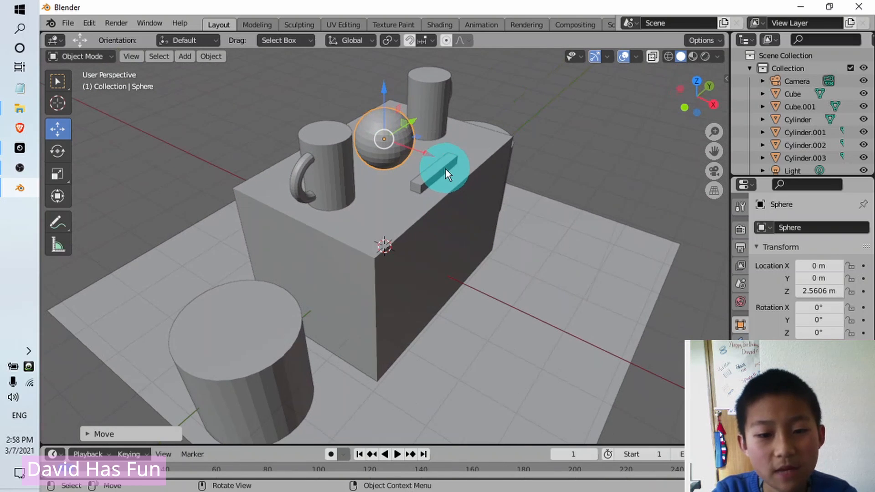
{"action": "left_click_drag", "start_coordinate": [433, 150], "coordinate": [562, 199]}
{"action": "left_click_drag", "start_coordinate": [536, 144], "coordinate": [586, 313]}
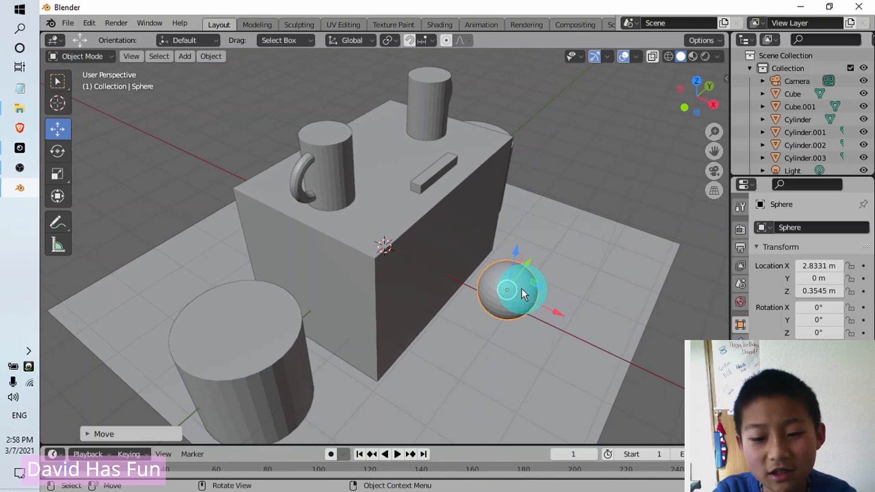
{"action": "middle_click_drag", "start_coordinate": [521, 289], "coordinate": [503, 258]}
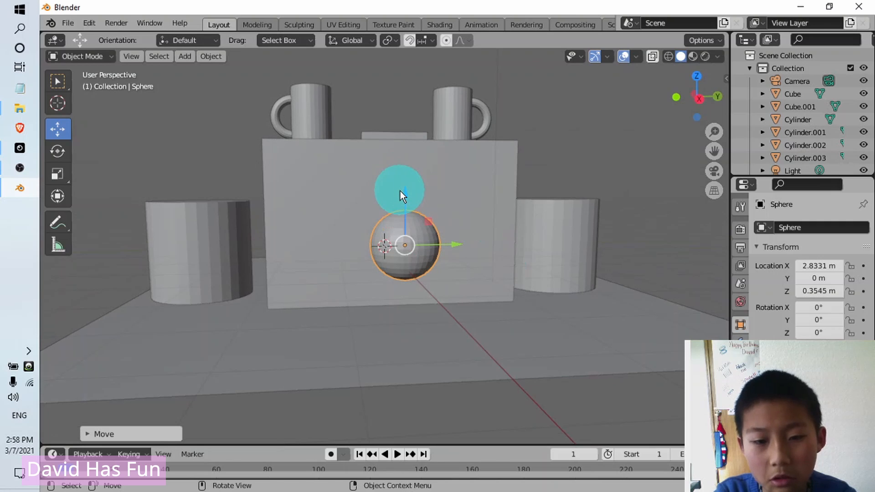
{"action": "left_click_drag", "start_coordinate": [400, 190], "coordinate": [493, 287]}
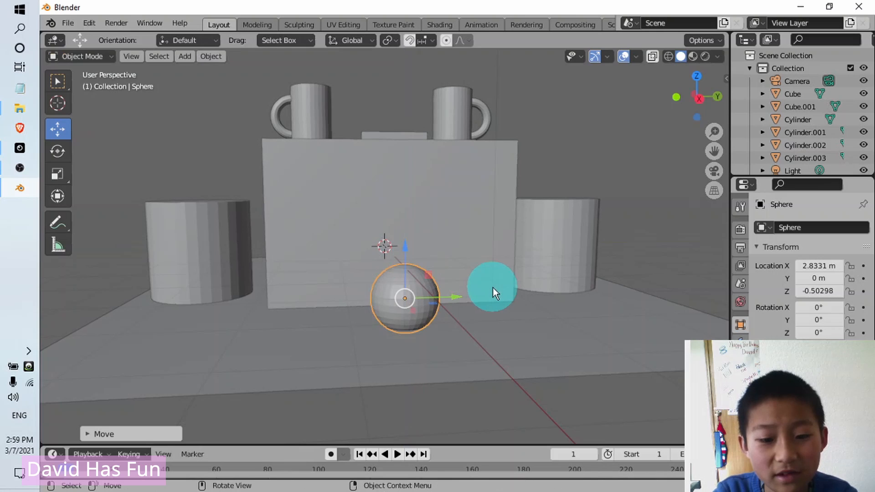
- Position the sphere near the block's front corner beside the cylinder, at about X 1.73 m, Y 2.66 m, Z -0.3 m, and deselect it
{"action": "middle_click_drag", "start_coordinate": [493, 288], "coordinate": [487, 296]}
{"action": "left_click_drag", "start_coordinate": [447, 309], "coordinate": [601, 317]}
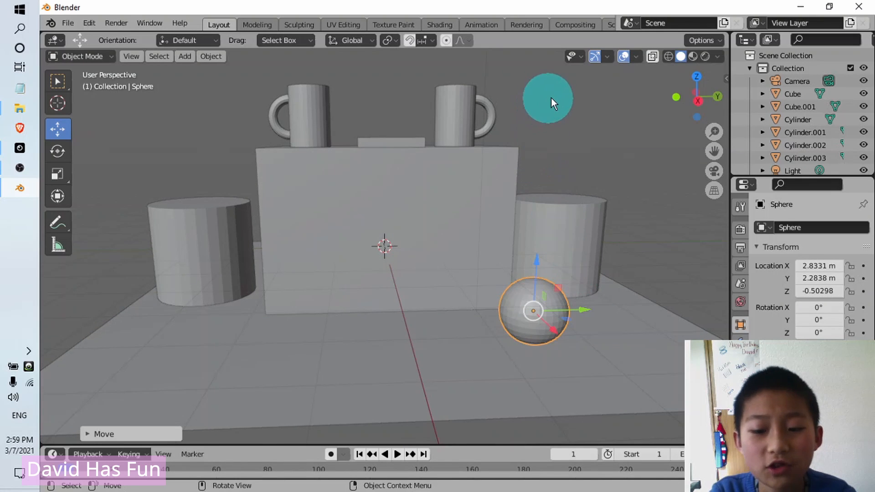
{"action": "middle_click_drag", "start_coordinate": [555, 169], "coordinate": [474, 179]}
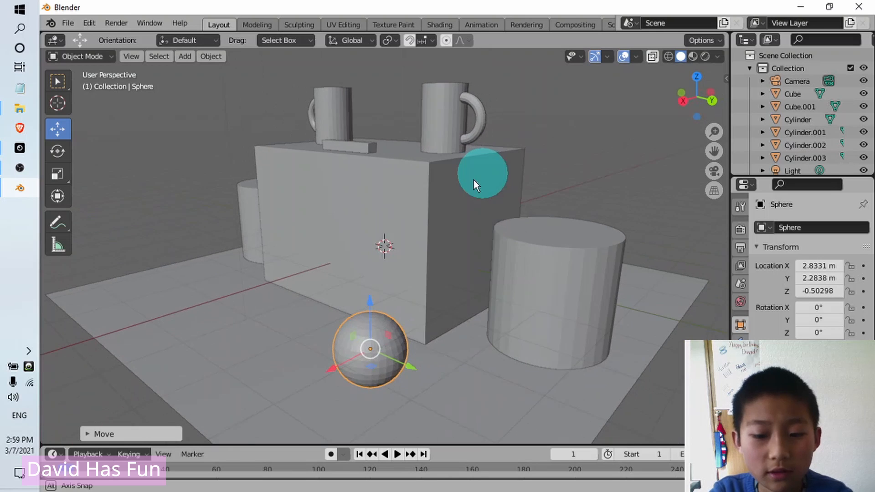
{"action": "left_click_drag", "start_coordinate": [391, 347], "coordinate": [482, 330]}
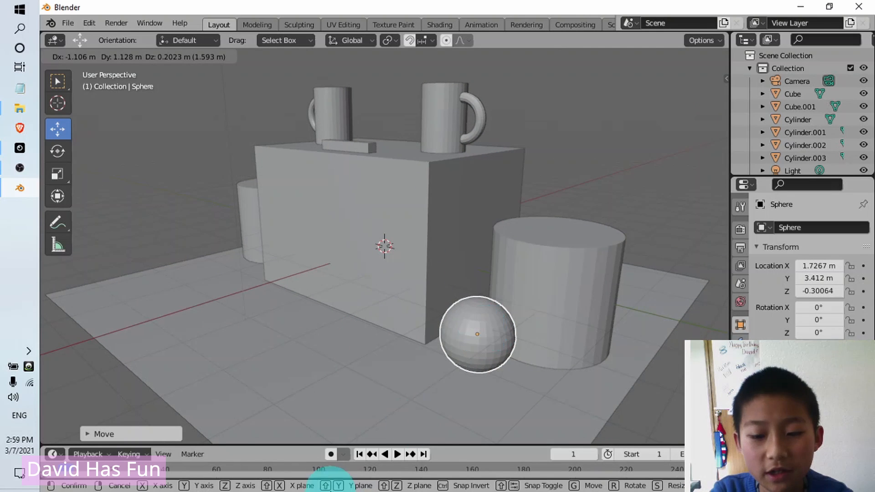
{"action": "mouse_move", "coordinate": [459, 379]}
{"action": "middle_mouse_down"}
{"action": "mouse_move", "coordinate": [485, 381]}
{"action": "mouse_move", "coordinate": [477, 379]}
{"action": "middle_mouse_up"}
{"action": "left_click_drag", "start_coordinate": [608, 310], "coordinate": [567, 308]}
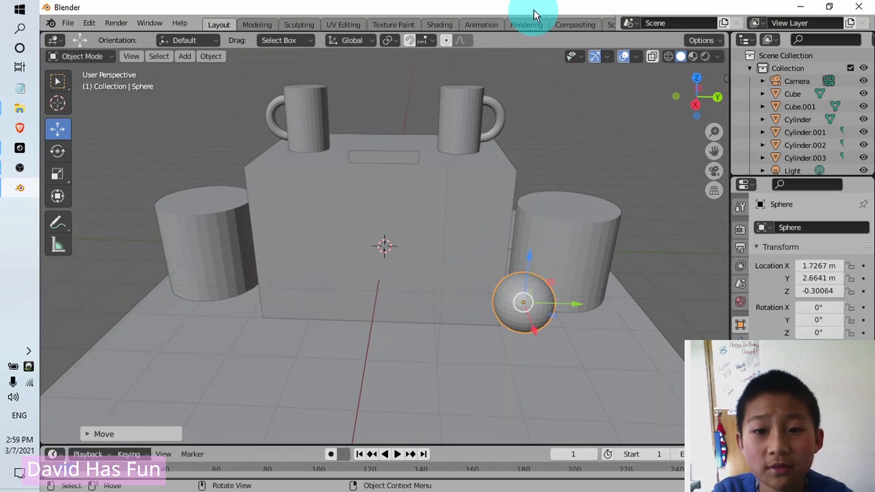
{"action": "left_click", "coordinate": [597, 121]}
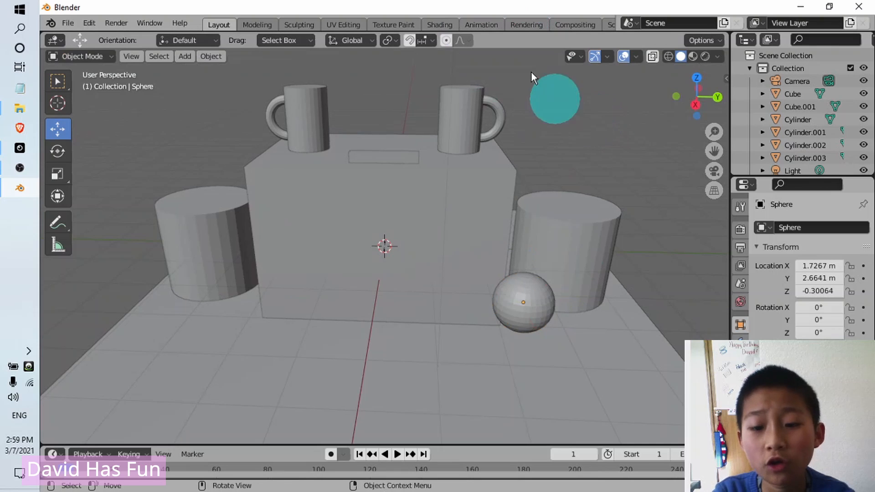
- Switch to the Shading workspace and add a new material to the cylinder of the mug on the +Y side
{"action": "left_click", "coordinate": [441, 26]}
{"action": "middle_click_drag", "start_coordinate": [471, 223], "coordinate": [423, 116]}
{"action": "scroll", "coordinate": [441, 214], "scroll_direction": "up", "scroll_amount": 8}
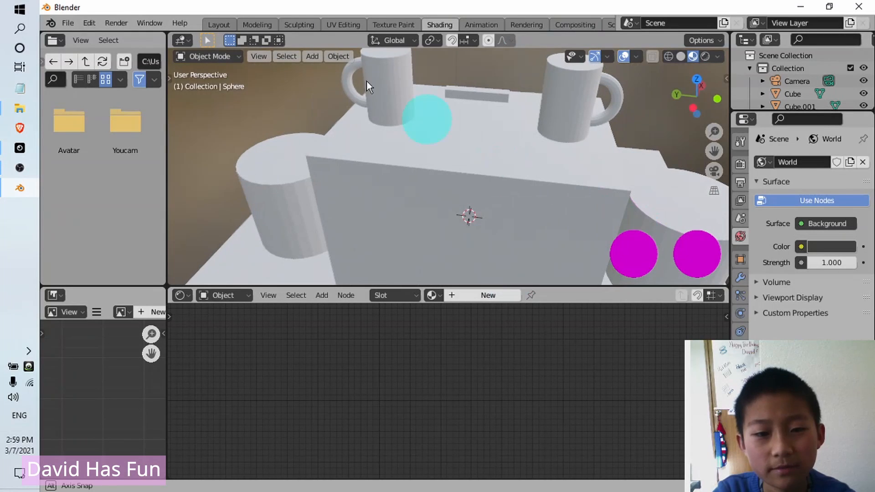
{"action": "left_click", "coordinate": [398, 106]}
{"action": "middle_click_drag", "start_coordinate": [398, 179], "coordinate": [286, 257]}
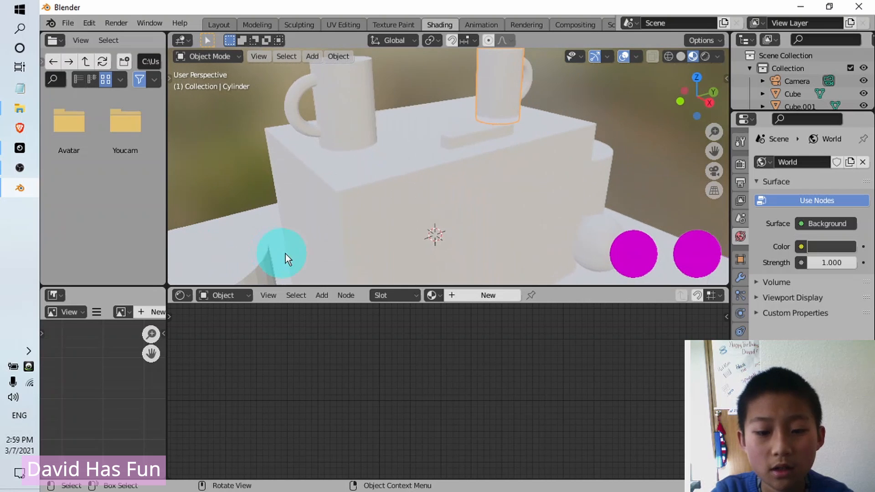
{"action": "left_click", "coordinate": [507, 297]}
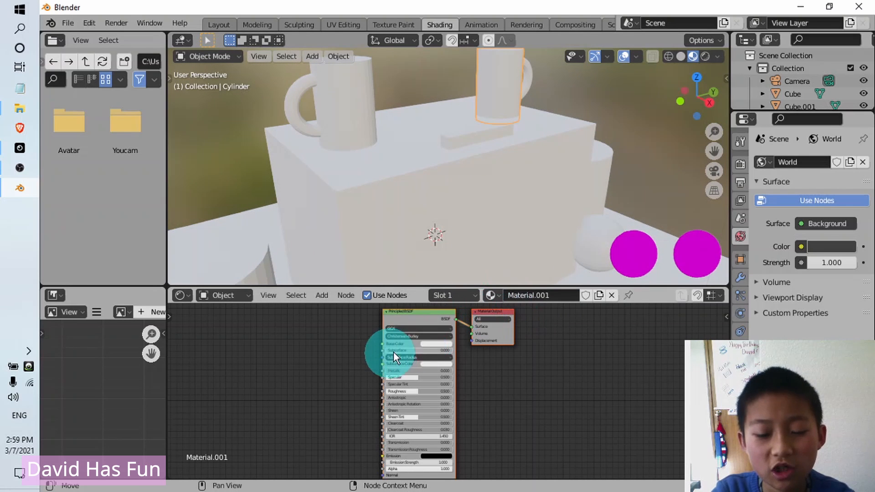
- Set the mug cylinder's Base Color to a dark blue in its Principled BSDF
{"action": "scroll", "coordinate": [417, 347], "scroll_direction": "up", "scroll_amount": 3}
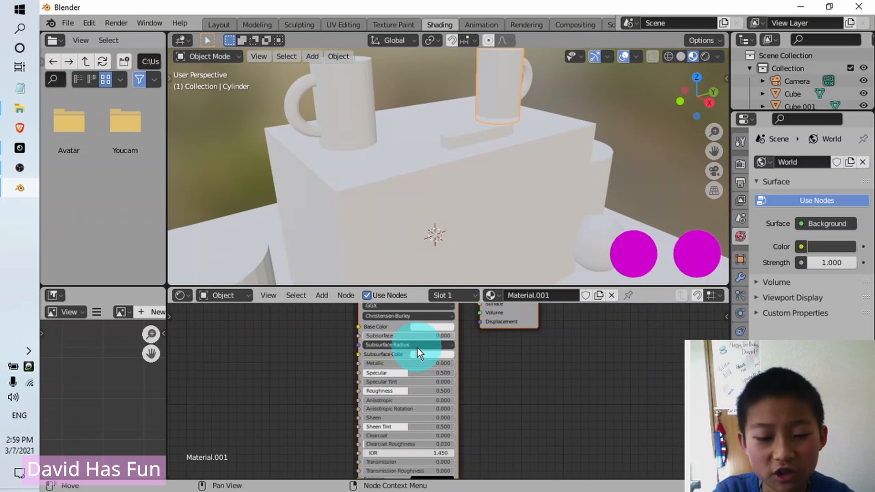
{"action": "scroll", "coordinate": [420, 316], "scroll_direction": "down", "scroll_amount": 2}
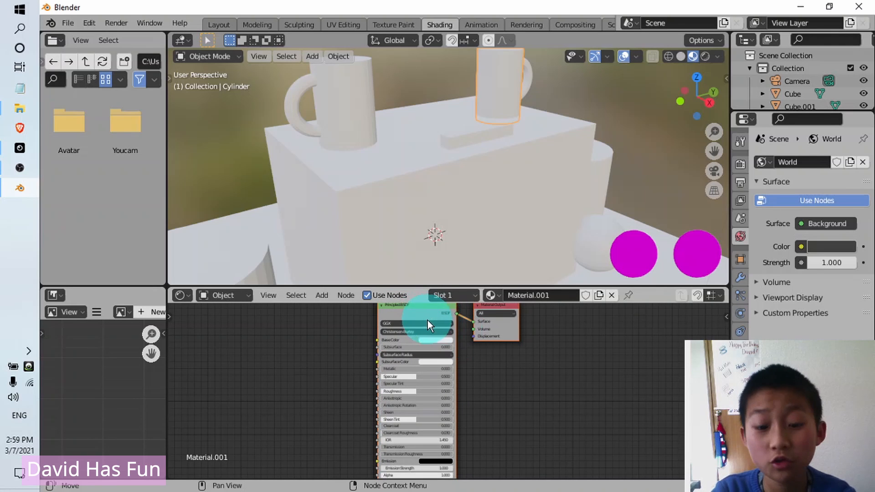
{"action": "scroll", "coordinate": [427, 320], "scroll_direction": "down", "scroll_amount": 2}
{"action": "scroll", "coordinate": [427, 321], "scroll_direction": "up", "scroll_amount": 1}
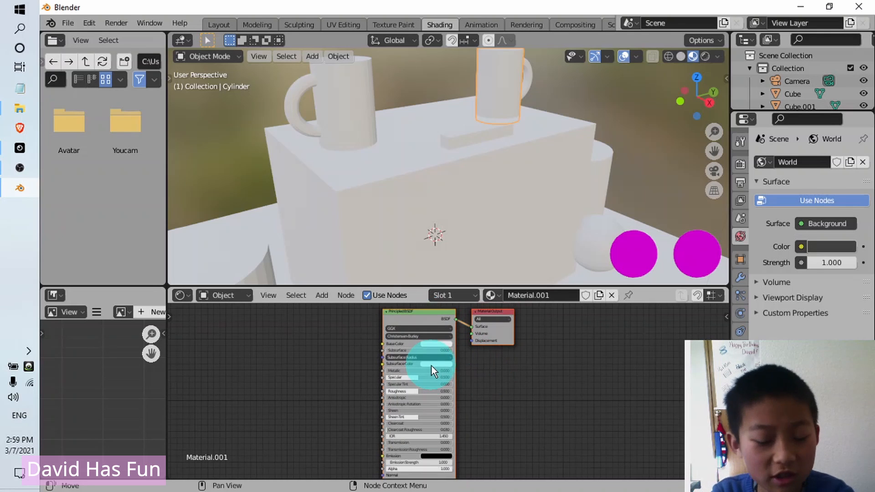
{"action": "scroll", "coordinate": [441, 389], "scroll_direction": "up", "scroll_amount": 1}
{"action": "scroll", "coordinate": [441, 389], "scroll_direction": "up", "scroll_amount": 1}
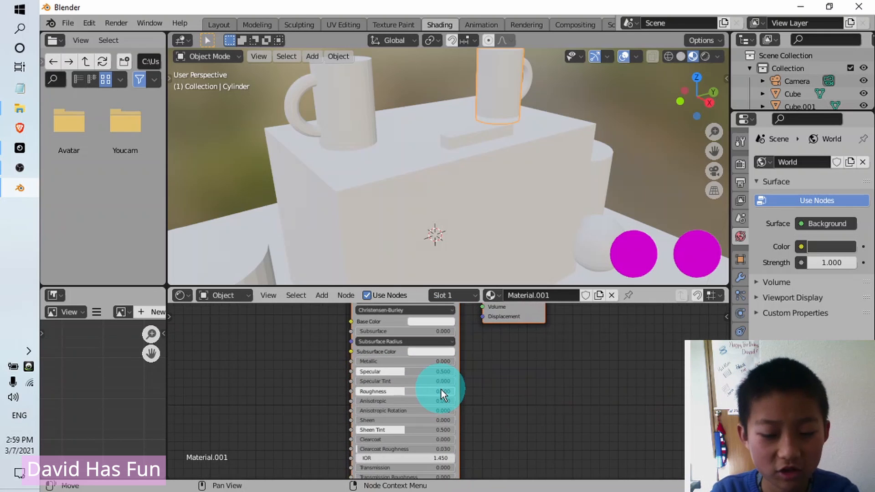
{"action": "left_click", "coordinate": [430, 321]}
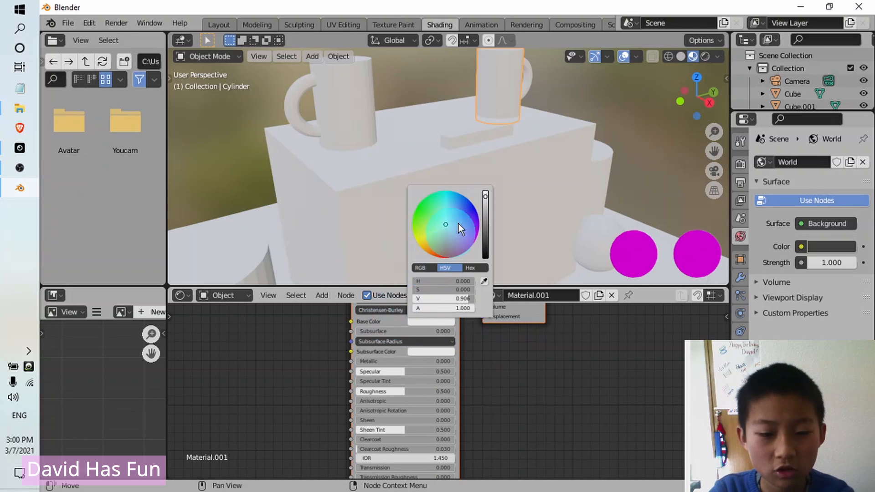
{"action": "left_click_drag", "start_coordinate": [445, 221], "coordinate": [463, 214]}
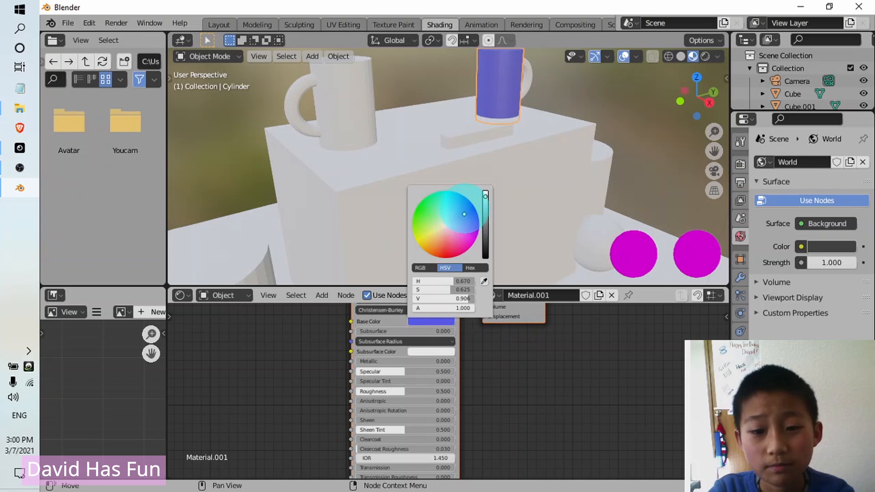
{"action": "left_click_drag", "start_coordinate": [465, 205], "coordinate": [485, 227]}
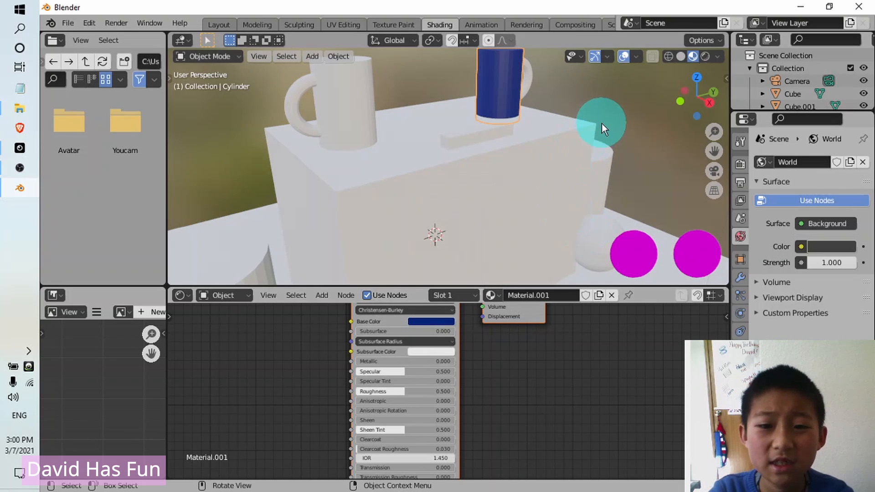
- Add a new material to the handle of the dark blue mug and set its Base Color to a matching blue
{"action": "middle_click_drag", "start_coordinate": [502, 197], "coordinate": [430, 186]}
{"action": "left_click", "coordinate": [560, 92]}
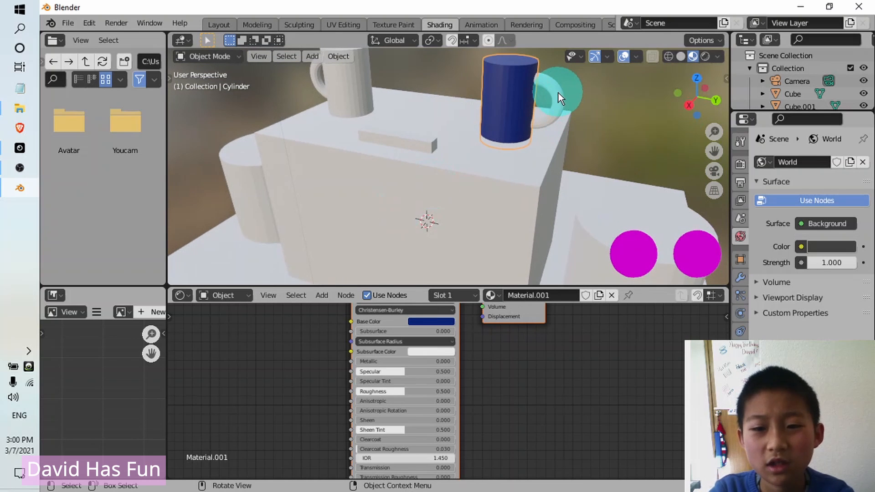
{"action": "left_click", "coordinate": [477, 296]}
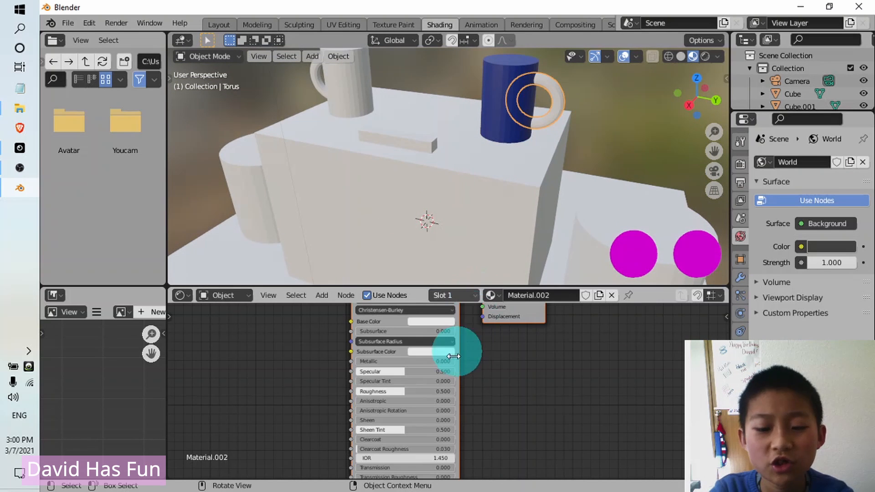
{"action": "left_click", "coordinate": [428, 319]}
{"action": "left_click", "coordinate": [446, 219]}
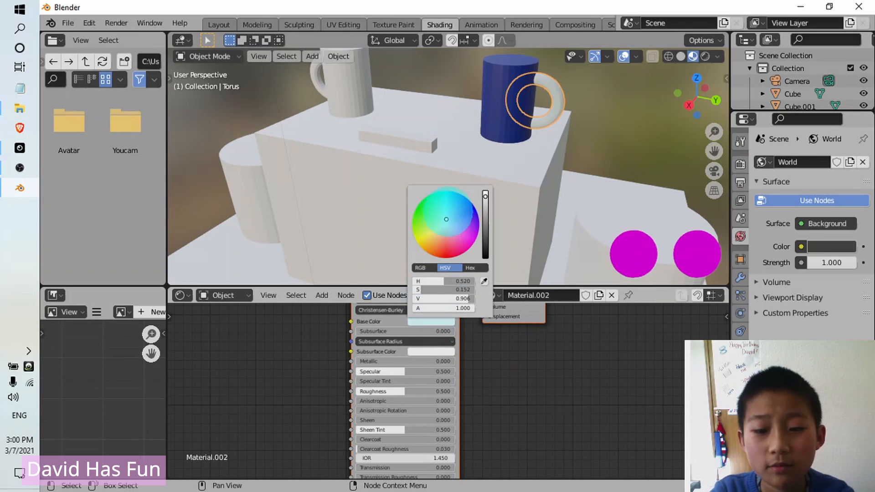
{"action": "mouse_move", "coordinate": [446, 219]}
{"action": "left_mouse_down"}
{"action": "mouse_move", "coordinate": [451, 191]}
{"action": "mouse_move", "coordinate": [488, 200]}
{"action": "mouse_move", "coordinate": [485, 221]}
{"action": "left_mouse_up"}
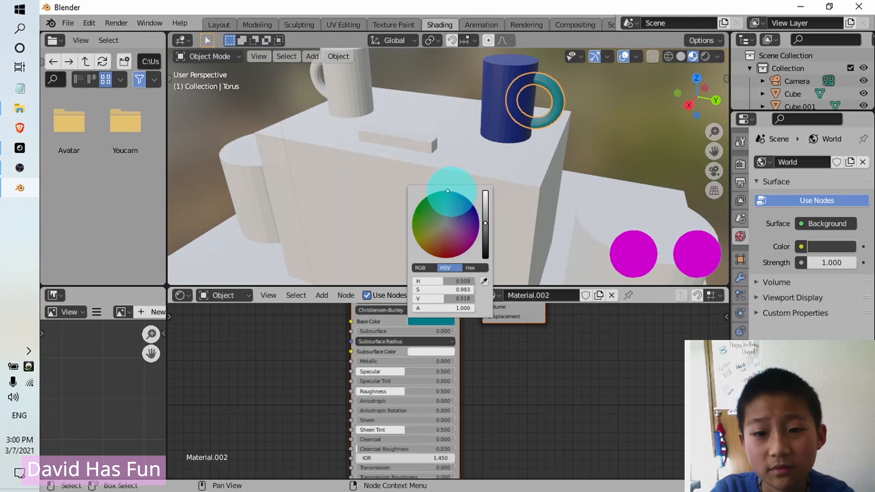
{"action": "left_click_drag", "start_coordinate": [447, 191], "coordinate": [465, 196]}
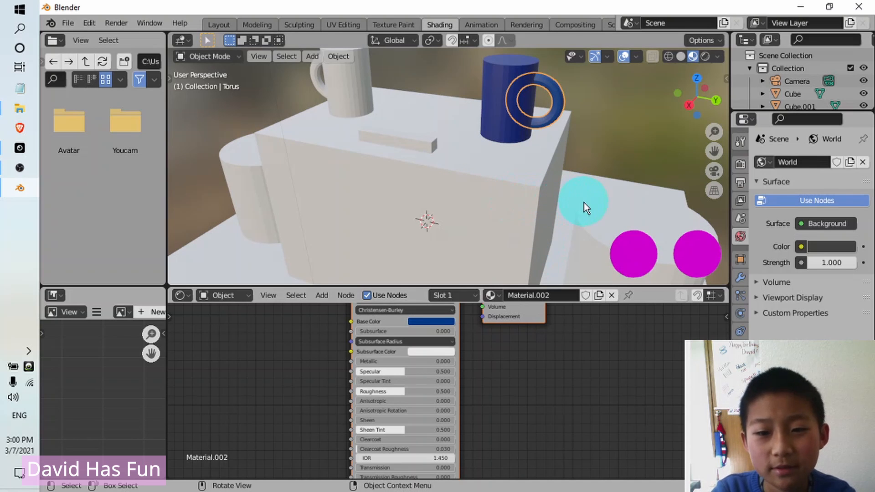
- Select the block under the mugs and set its material's Base Color to golden yellow with hue 0.127 and full saturation
{"action": "middle_click_drag", "start_coordinate": [611, 102], "coordinate": [618, 139]}
{"action": "left_click", "coordinate": [543, 224]}
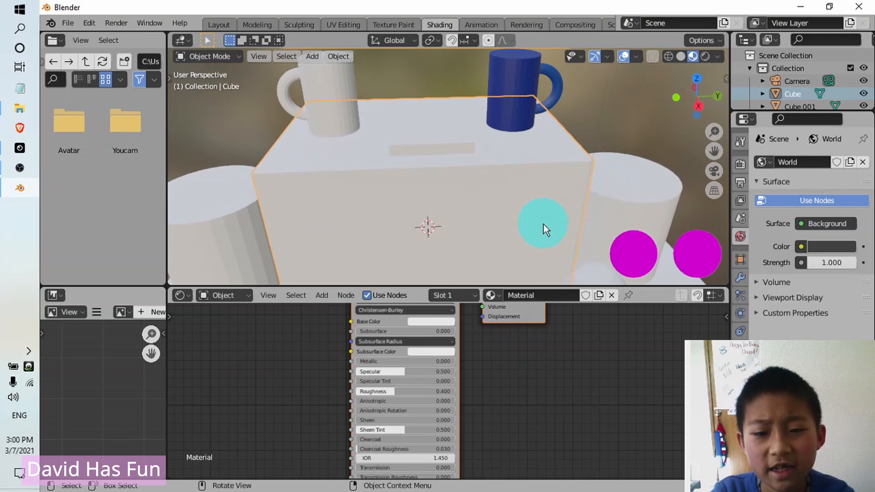
{"action": "left_click", "coordinate": [437, 322]}
{"action": "left_click_drag", "start_coordinate": [443, 225], "coordinate": [421, 246]}
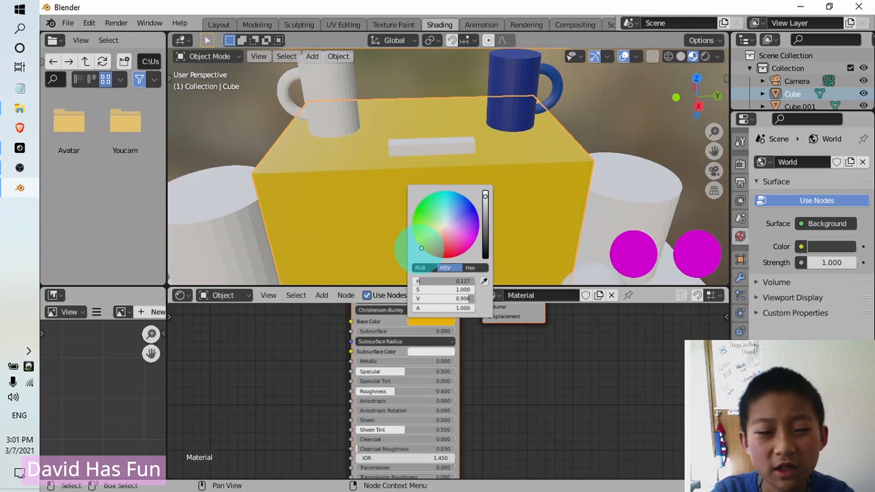
{"action": "left_click", "coordinate": [365, 225]}
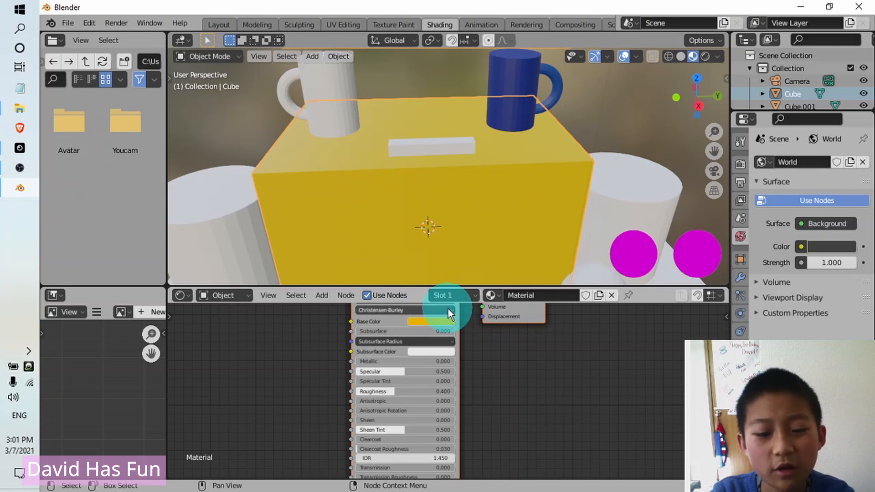
- Darken the block's Base Color and shift its hue towards red for a dark brown
{"action": "left_click", "coordinate": [436, 321]}
{"action": "left_click_drag", "start_coordinate": [488, 200], "coordinate": [480, 243]}
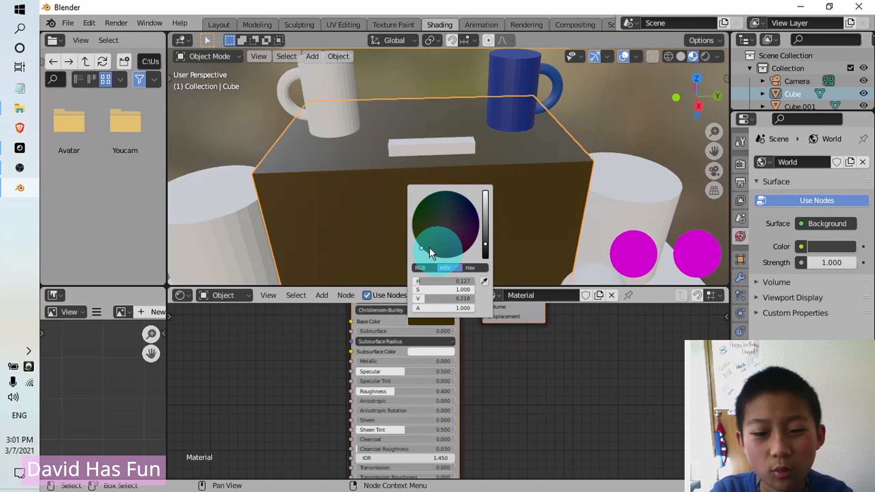
{"action": "left_click_drag", "start_coordinate": [421, 248], "coordinate": [426, 249]}
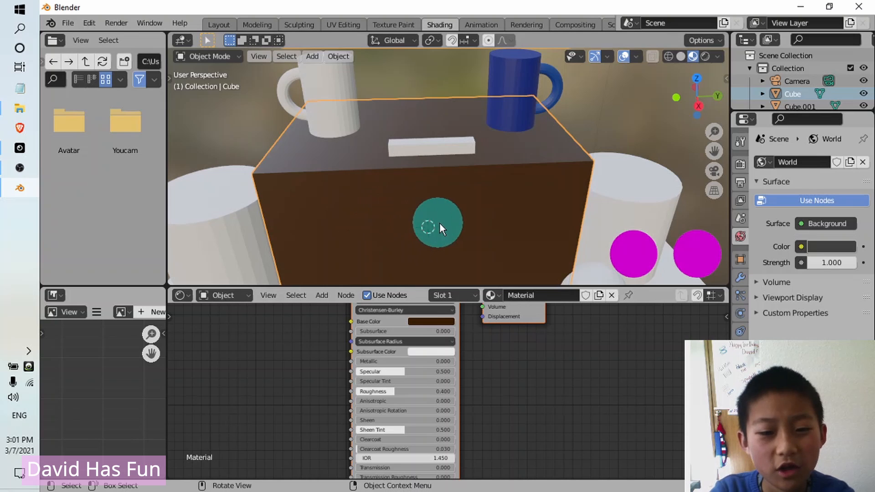
{"action": "mouse_move", "coordinate": [376, 213]}
{"action": "middle_mouse_down"}
{"action": "mouse_move", "coordinate": [435, 245]}
{"action": "mouse_move", "coordinate": [467, 232]}
{"action": "mouse_move", "coordinate": [505, 186]}
{"action": "mouse_move", "coordinate": [385, 187]}
{"action": "mouse_move", "coordinate": [373, 206]}
{"action": "middle_mouse_up"}
{"action": "scroll", "coordinate": [378, 212], "scroll_direction": "down", "scroll_amount": 2}
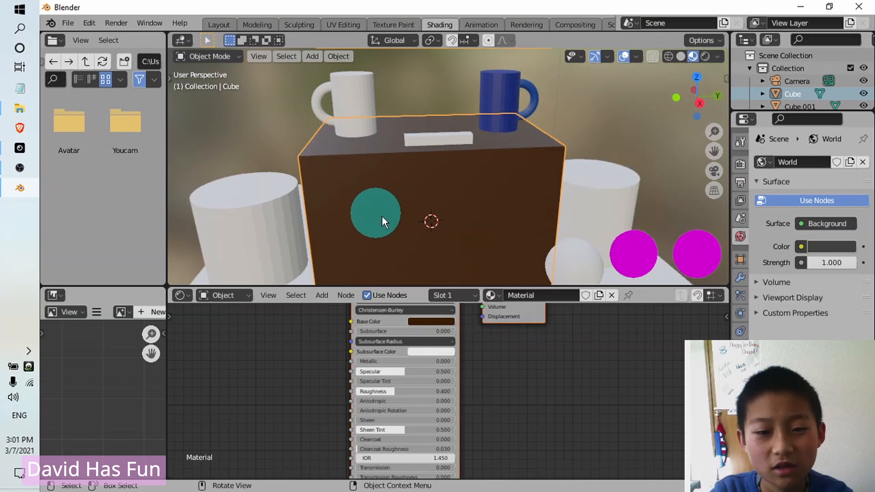
{"action": "scroll", "coordinate": [432, 226], "scroll_direction": "down", "scroll_amount": 2}
{"action": "middle_click_drag", "start_coordinate": [442, 228], "coordinate": [447, 255]}
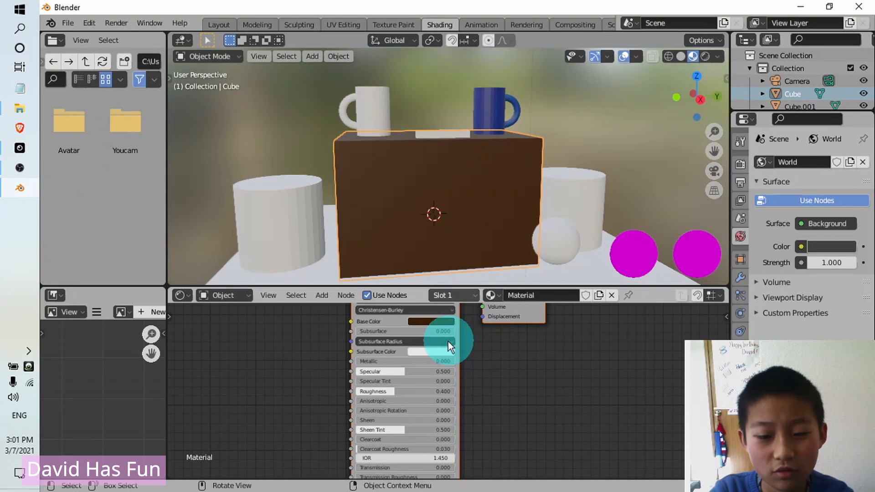
- Brighten the block's Base Color to a vivid orange with hue 0.077, saturation 1.000 and value 1.000
{"action": "left_click", "coordinate": [427, 320]}
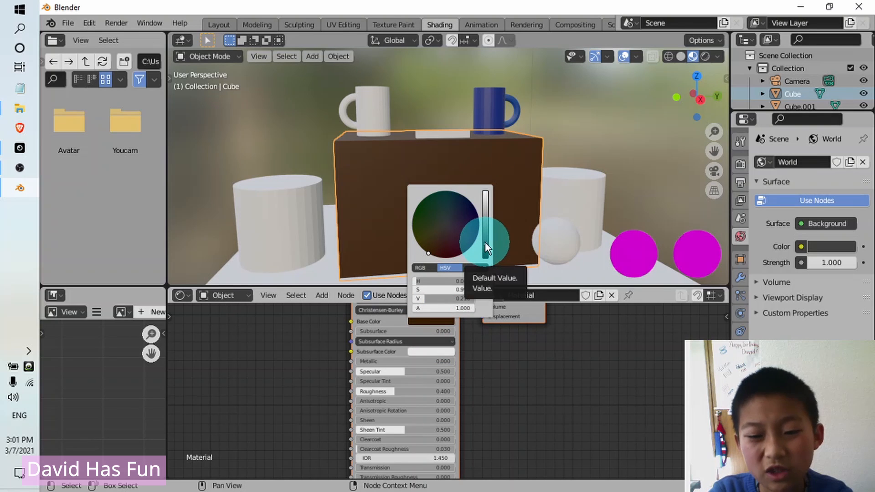
{"action": "left_click_drag", "start_coordinate": [485, 242], "coordinate": [488, 191]}
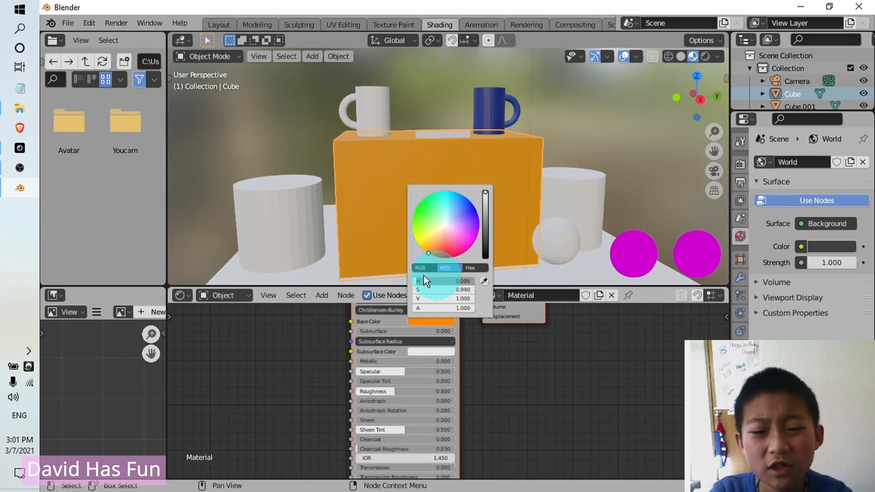
{"action": "mouse_move", "coordinate": [433, 251]}
{"action": "left_mouse_down"}
{"action": "mouse_move", "coordinate": [445, 273]}
{"action": "mouse_move", "coordinate": [426, 271]}
{"action": "left_mouse_up"}
{"action": "left_click", "coordinate": [596, 147]}
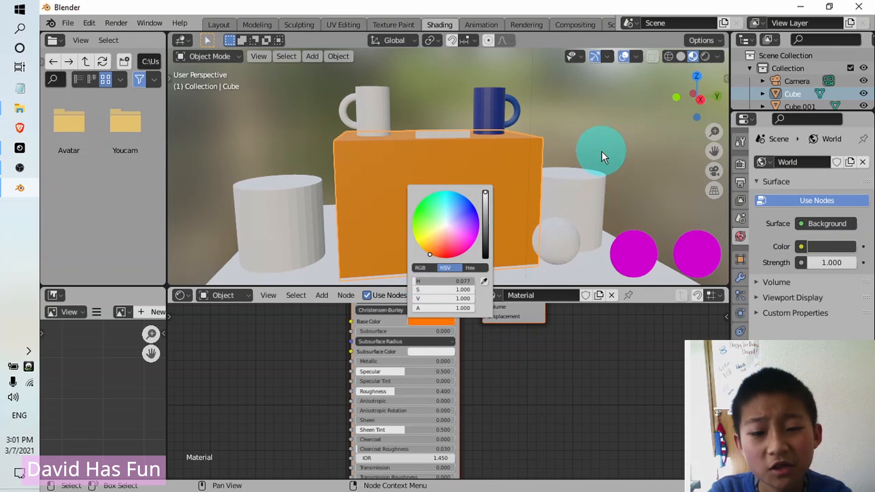
- Select the large cylinder behind the sphere, on the block's +Y side, and add a new material to it
{"action": "middle_click_drag", "start_coordinate": [511, 239], "coordinate": [474, 212]}
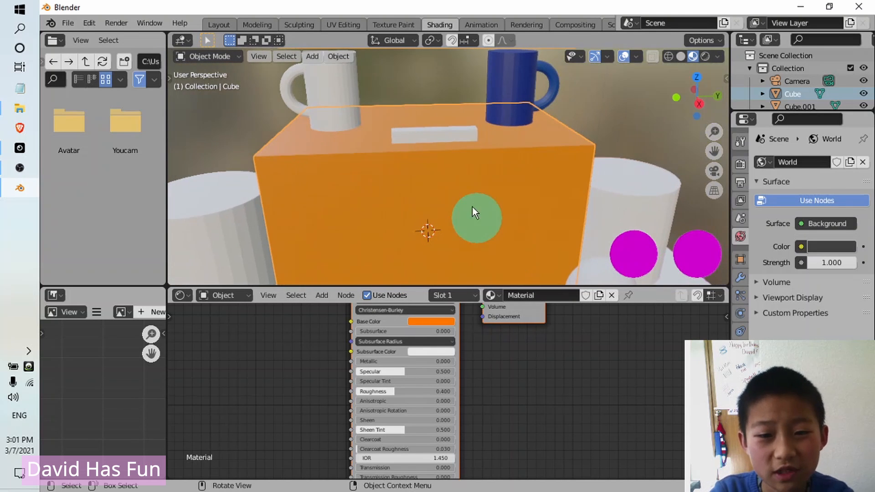
{"action": "left_click", "coordinate": [449, 128]}
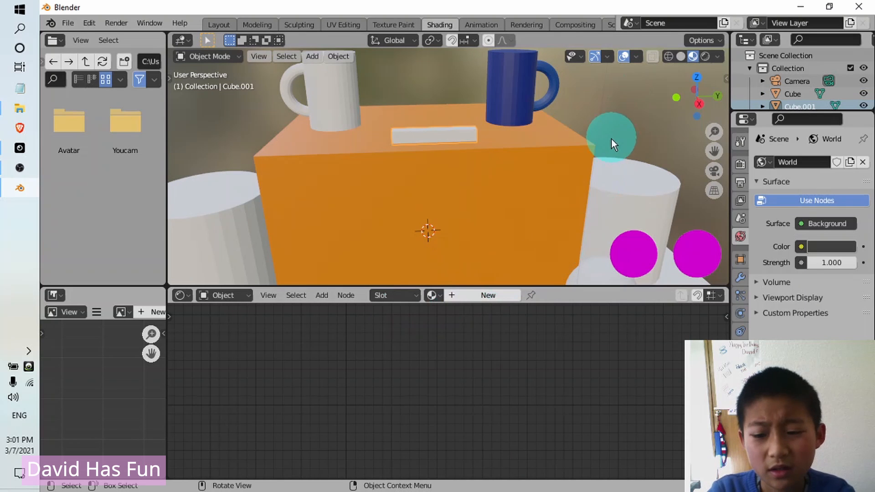
{"action": "middle_click_drag", "start_coordinate": [518, 223], "coordinate": [588, 230]}
{"action": "left_click", "coordinate": [596, 234]}
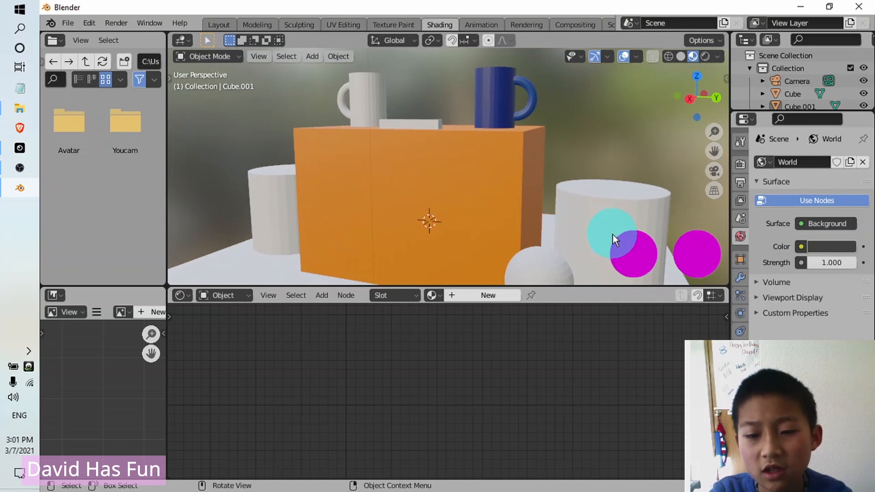
{"action": "mouse_move", "coordinate": [417, 245]}
{"action": "middle_mouse_down"}
{"action": "mouse_move", "coordinate": [467, 245]}
{"action": "mouse_move", "coordinate": [478, 282]}
{"action": "middle_mouse_up"}
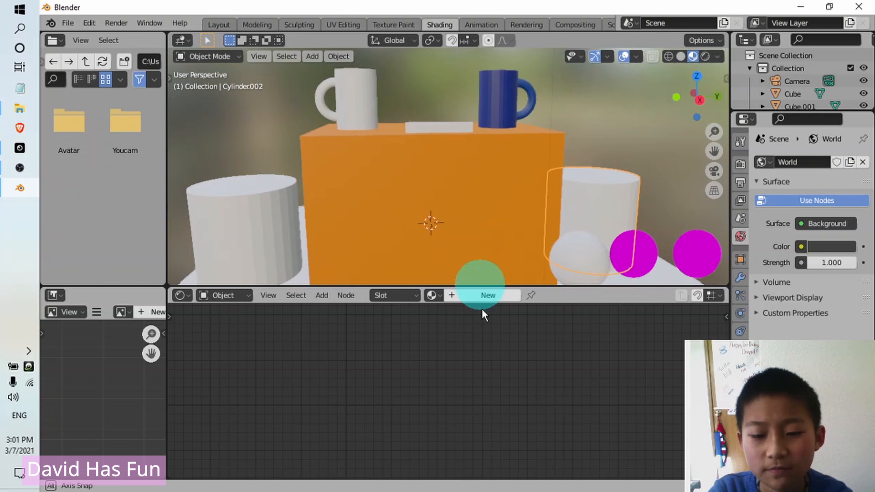
{"action": "left_click", "coordinate": [484, 295]}
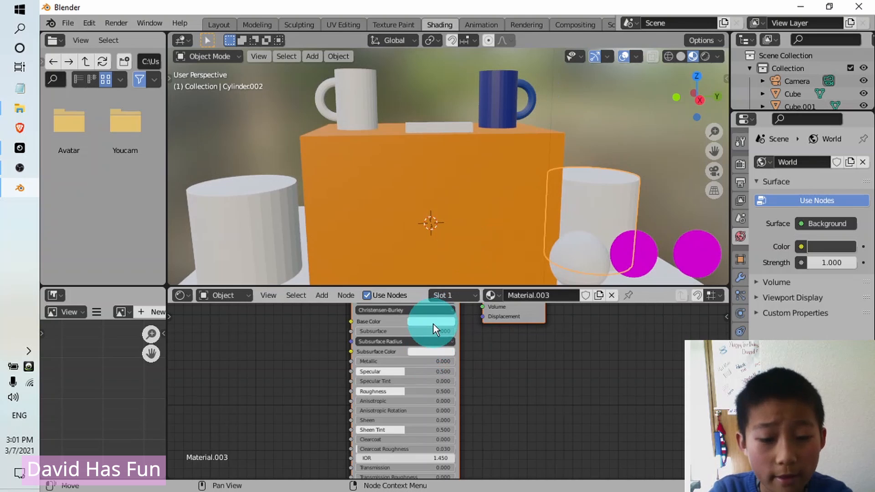
- Set the large cylinder's Base Color to bright yellow with hue 0.165, saturation 1.000 and value 0.906
{"action": "left_click", "coordinate": [434, 324]}
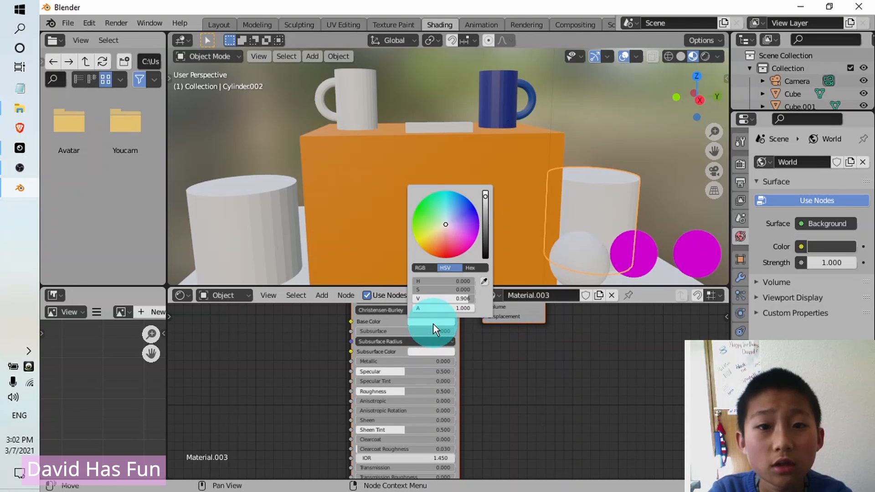
{"action": "left_click", "coordinate": [445, 223]}
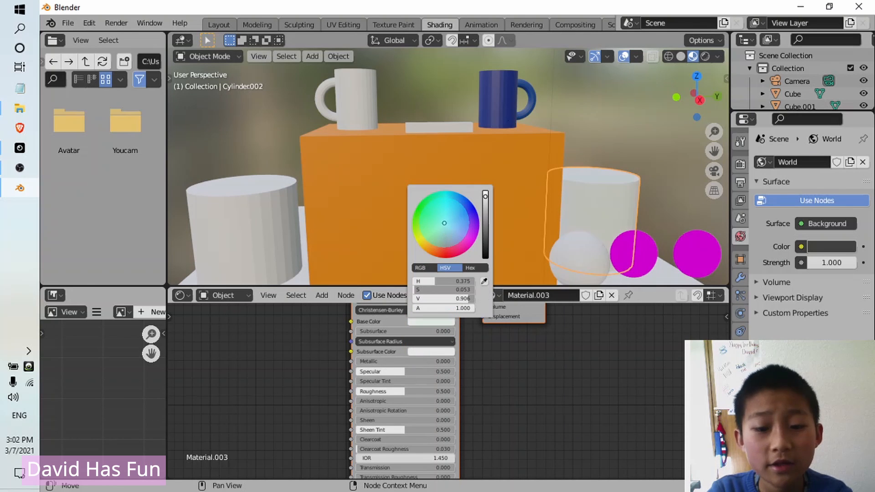
{"action": "left_click_drag", "start_coordinate": [444, 222], "coordinate": [415, 239]}
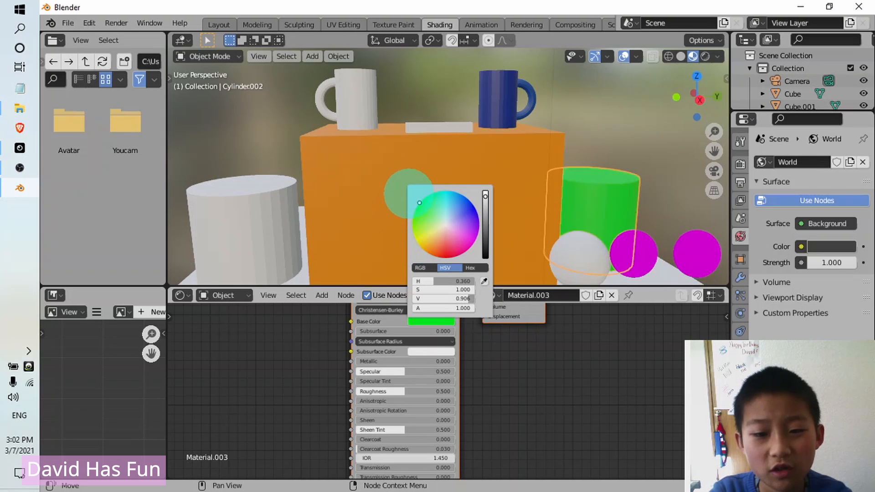
{"action": "left_click", "coordinate": [428, 240]}
{"action": "mouse_move", "coordinate": [428, 241]}
{"action": "left_mouse_down"}
{"action": "mouse_move", "coordinate": [451, 246]}
{"action": "mouse_move", "coordinate": [416, 241]}
{"action": "left_mouse_up"}
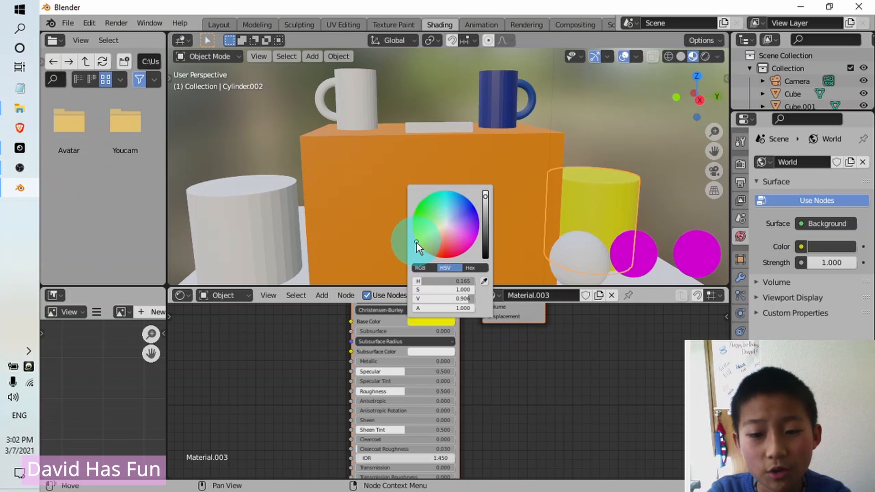
- Add a new material to the sphere and set its Base Color to a bright orange-red
{"action": "middle_click_drag", "start_coordinate": [517, 231], "coordinate": [477, 221]}
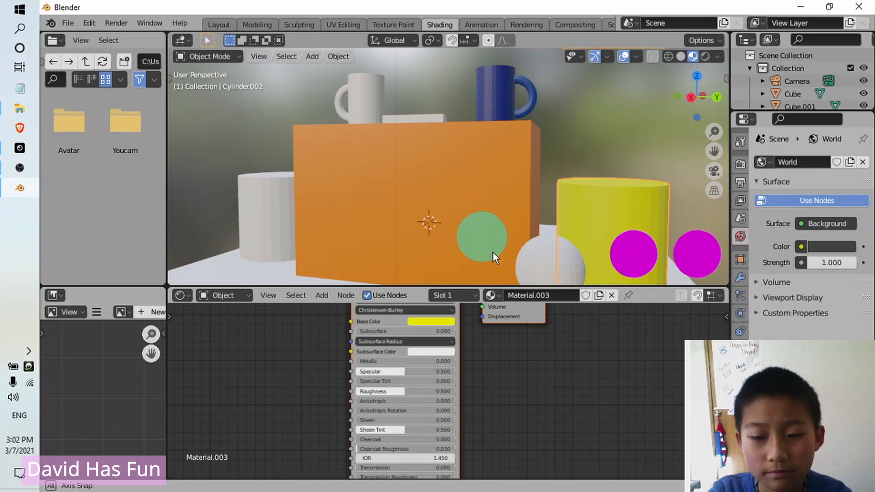
{"action": "left_click", "coordinate": [547, 260]}
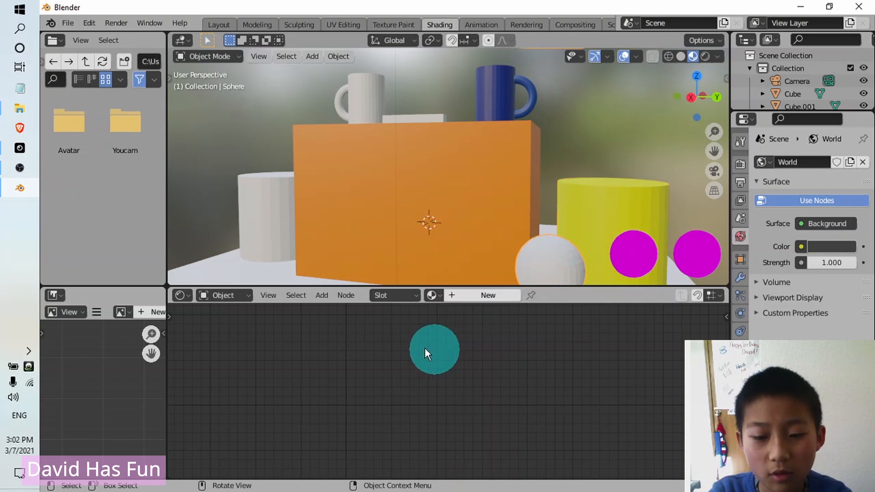
{"action": "left_click", "coordinate": [473, 295]}
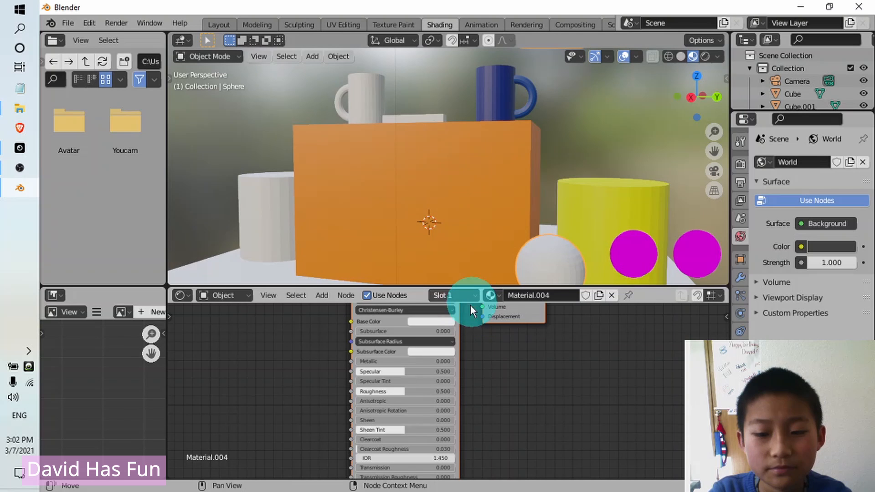
{"action": "left_click", "coordinate": [439, 320]}
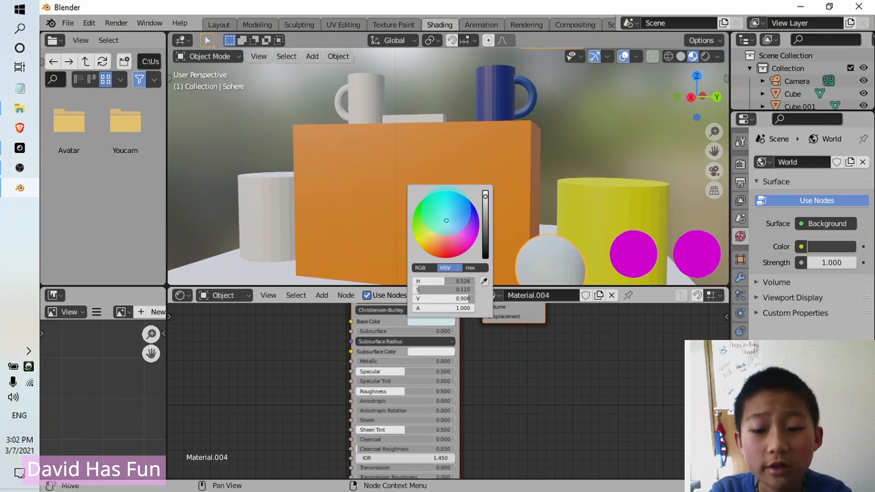
{"action": "left_click_drag", "start_coordinate": [435, 200], "coordinate": [438, 257]}
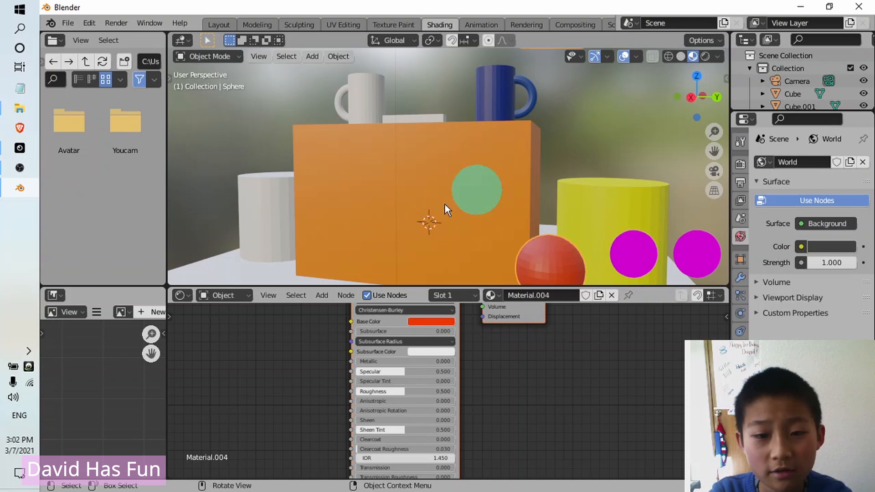
- Return to the Layout workspace and show the viewport in Material Preview shading
{"action": "middle_click_drag", "start_coordinate": [442, 215], "coordinate": [458, 217]}
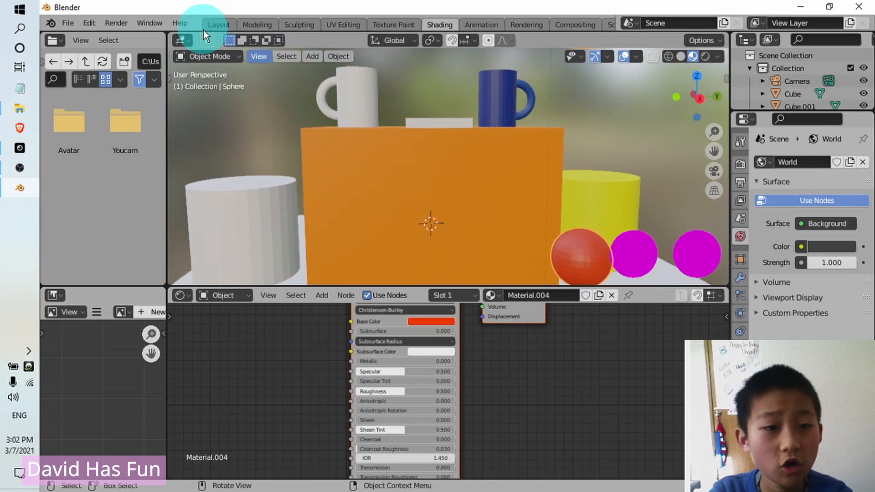
{"action": "left_click", "coordinate": [218, 20]}
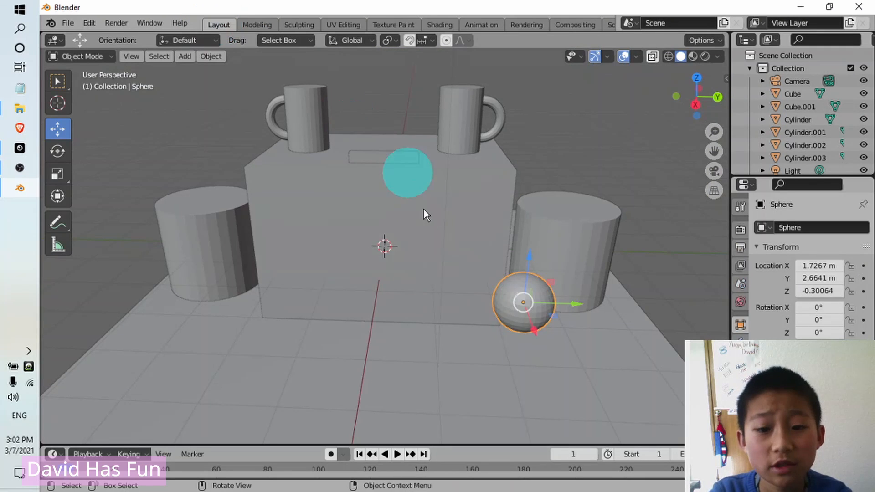
{"action": "mouse_move", "coordinate": [439, 226]}
{"action": "middle_mouse_down"}
{"action": "mouse_move", "coordinate": [462, 223]}
{"action": "mouse_move", "coordinate": [434, 218]}
{"action": "middle_mouse_up"}
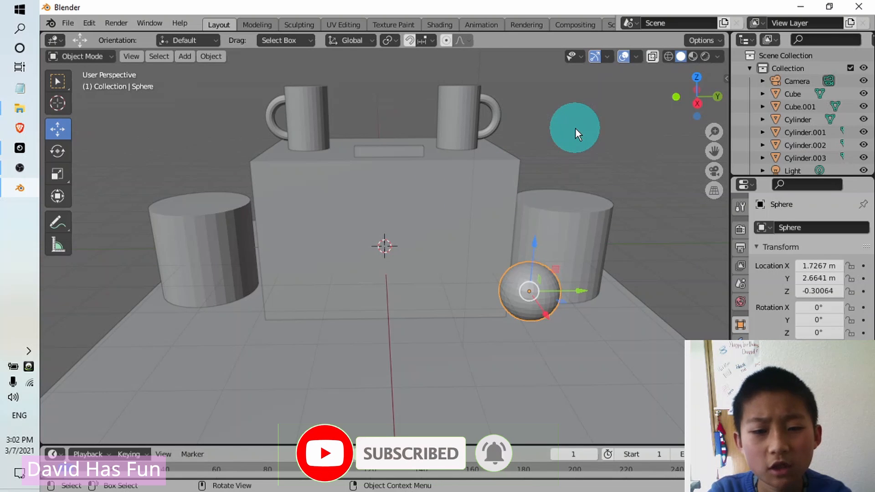
{"action": "left_click", "coordinate": [693, 55]}
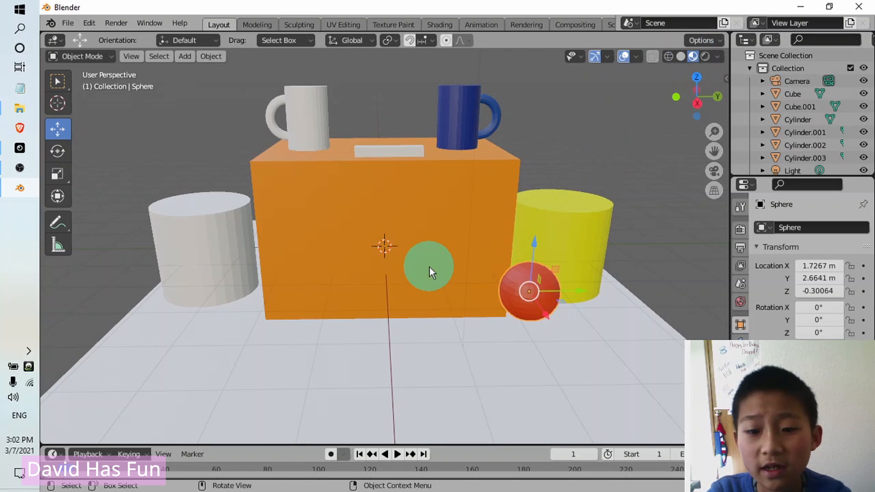
- Deselect the sphere and inspect the coloured scene from a slightly turned angle
{"action": "mouse_move", "coordinate": [455, 266]}
{"action": "middle_mouse_down"}
{"action": "mouse_move", "coordinate": [535, 274]}
{"action": "mouse_move", "coordinate": [420, 274]}
{"action": "mouse_move", "coordinate": [438, 269]}
{"action": "middle_mouse_up"}
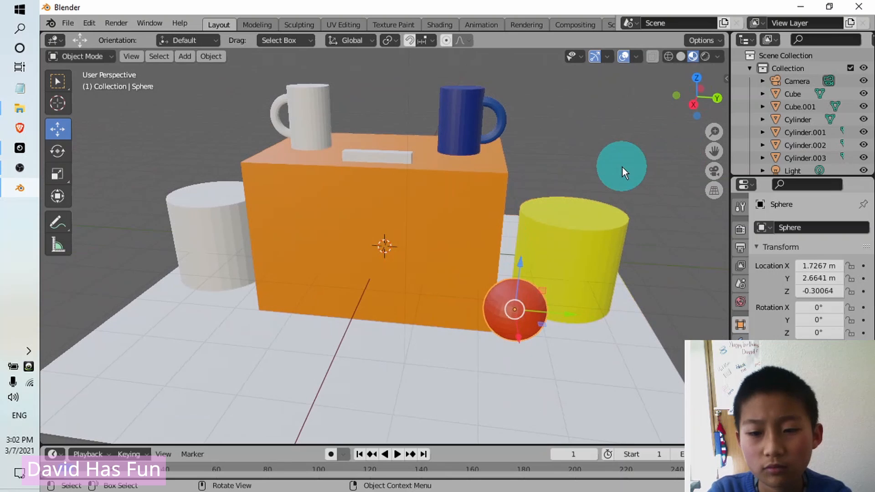
{"action": "left_click", "coordinate": [620, 168]}
{"action": "scroll", "coordinate": [590, 184], "scroll_direction": "up", "scroll_amount": 2}
{"action": "scroll", "coordinate": [589, 184], "scroll_direction": "down", "scroll_amount": 2}
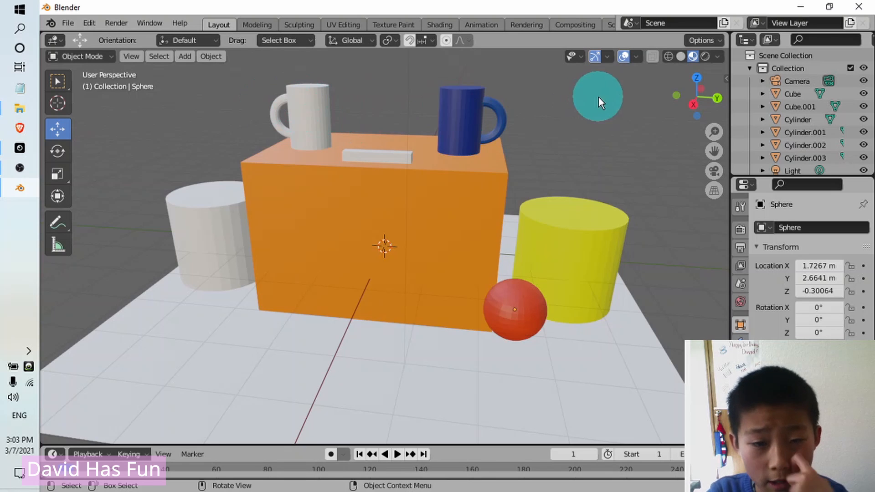
- Link the blue mug body's material to the white mug body, then deselect both
{"action": "scroll", "coordinate": [454, 141], "scroll_direction": "up", "scroll_amount": 1}
{"action": "scroll", "coordinate": [459, 165], "scroll_direction": "down", "scroll_amount": 2}
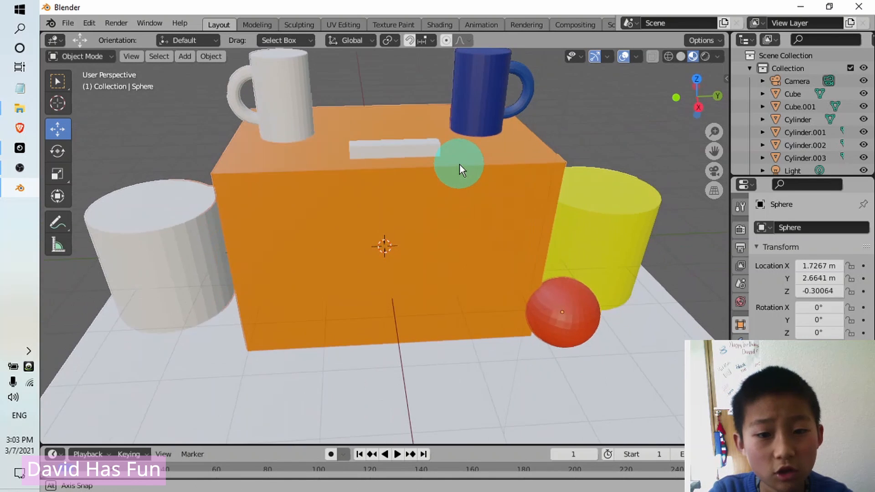
{"action": "middle_click_drag", "start_coordinate": [459, 165], "coordinate": [447, 152]}
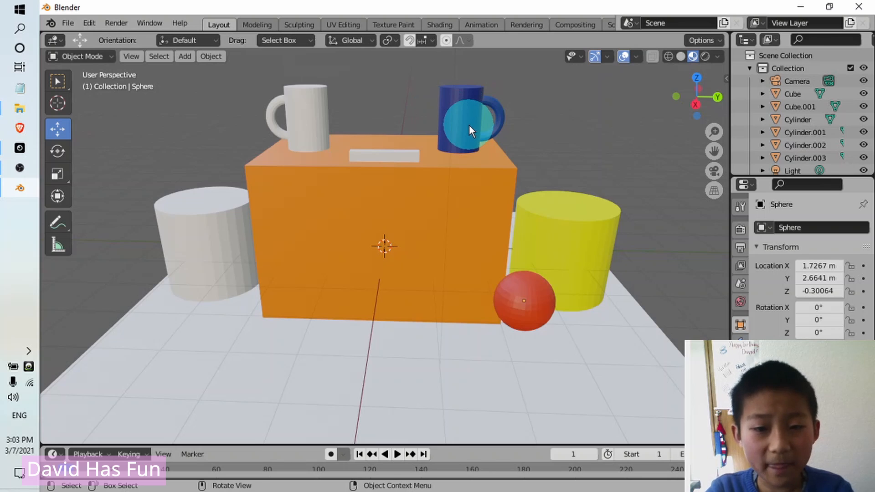
{"action": "scroll", "coordinate": [456, 110], "scroll_direction": "up", "scroll_amount": 2}
{"action": "scroll", "coordinate": [456, 109], "scroll_direction": "up", "scroll_amount": 1}
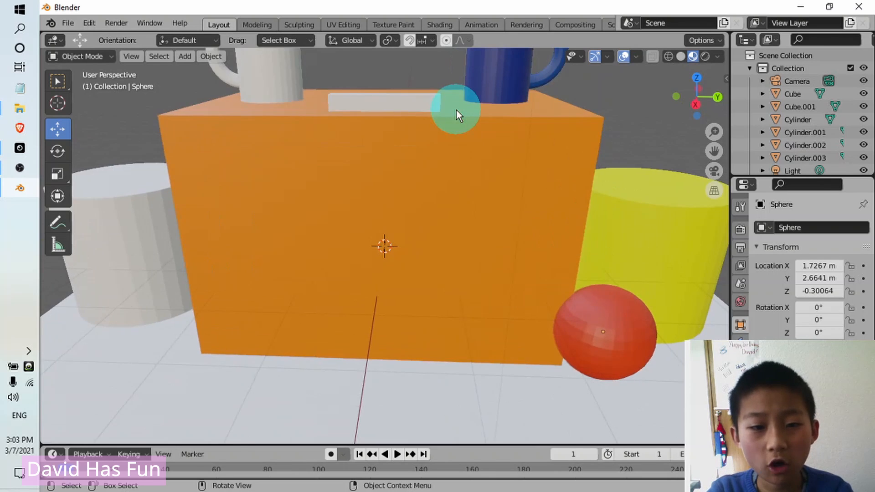
{"action": "scroll", "coordinate": [456, 110], "scroll_direction": "down", "scroll_amount": 1}
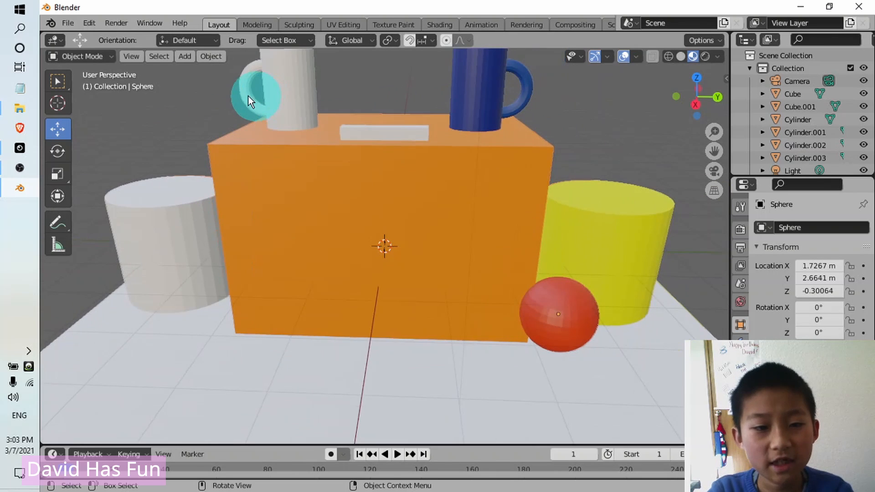
{"action": "left_click", "coordinate": [285, 84]}
{"action": "scroll", "coordinate": [285, 84], "scroll_direction": "down", "scroll_amount": 1}
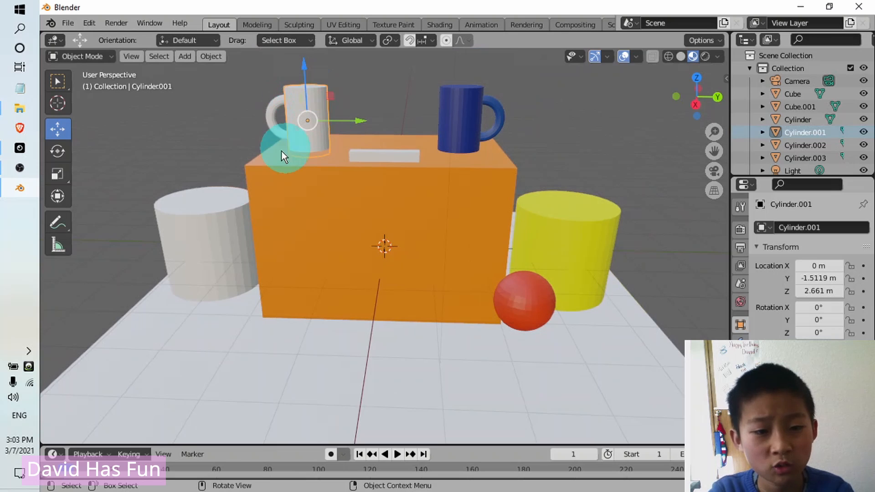
{"action": "left_click", "coordinate": [462, 116], "text": "shift"}
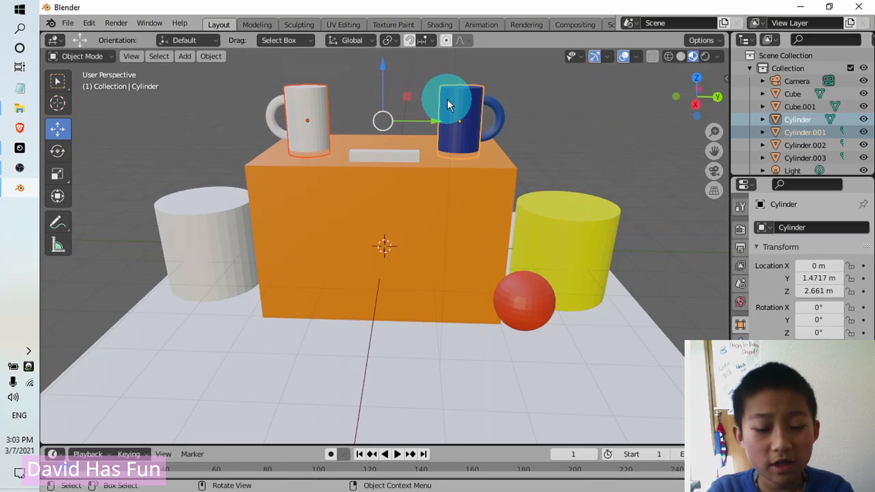
{"action": "key", "text": "ctrl+l"}
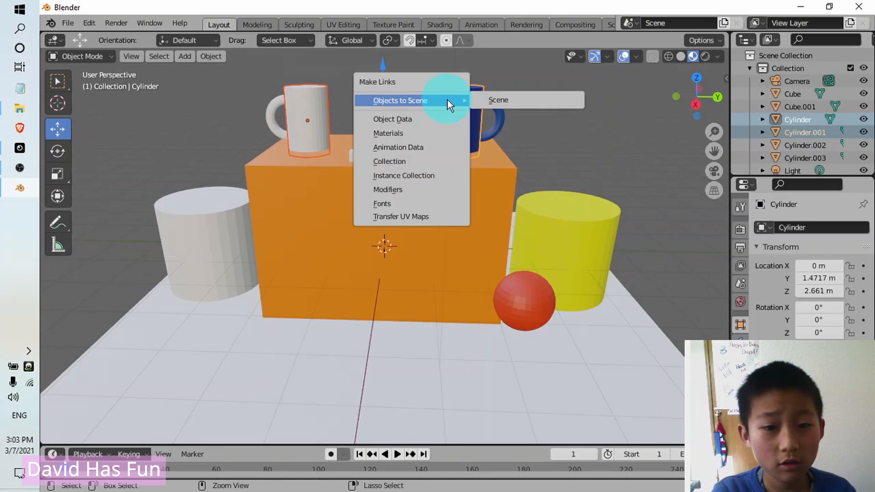
{"action": "left_click", "coordinate": [430, 133]}
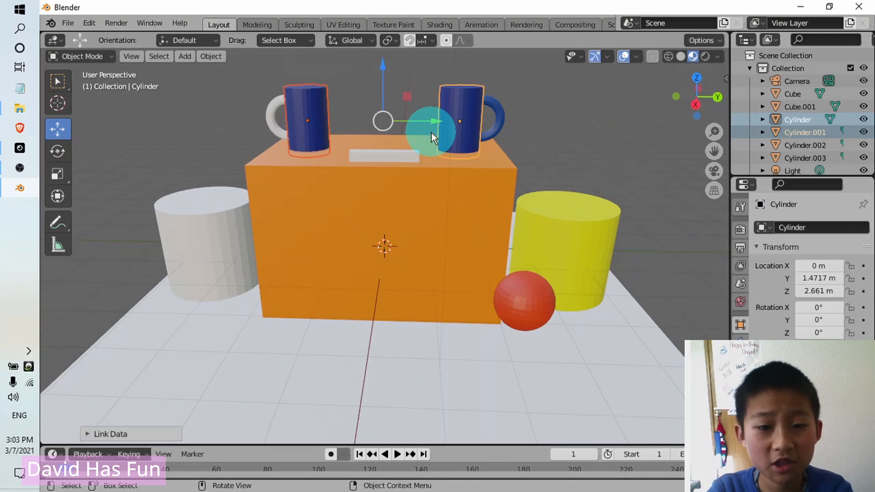
{"action": "middle_click_drag", "start_coordinate": [394, 184], "coordinate": [567, 120]}
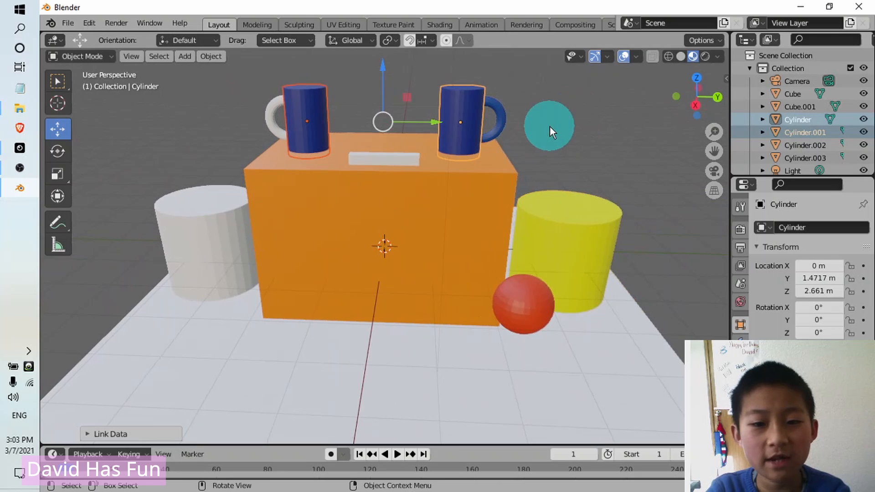
{"action": "left_click", "coordinate": [550, 126]}
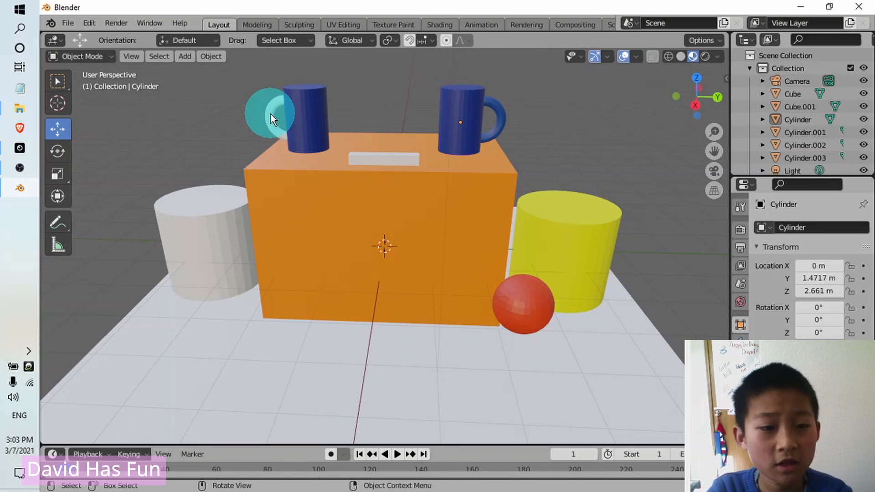
- Link the blue mug handle's material to the other mug's white handle
{"action": "left_click", "coordinate": [271, 114]}
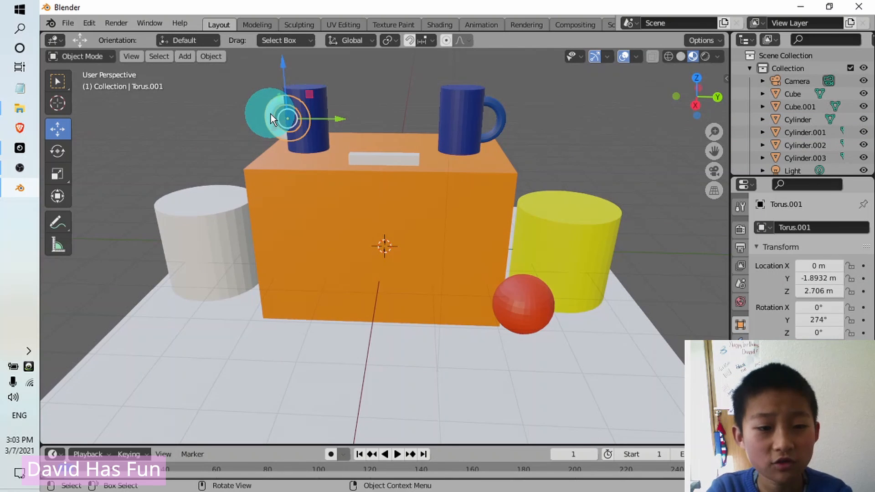
{"action": "left_click", "coordinate": [498, 107], "text": "shift"}
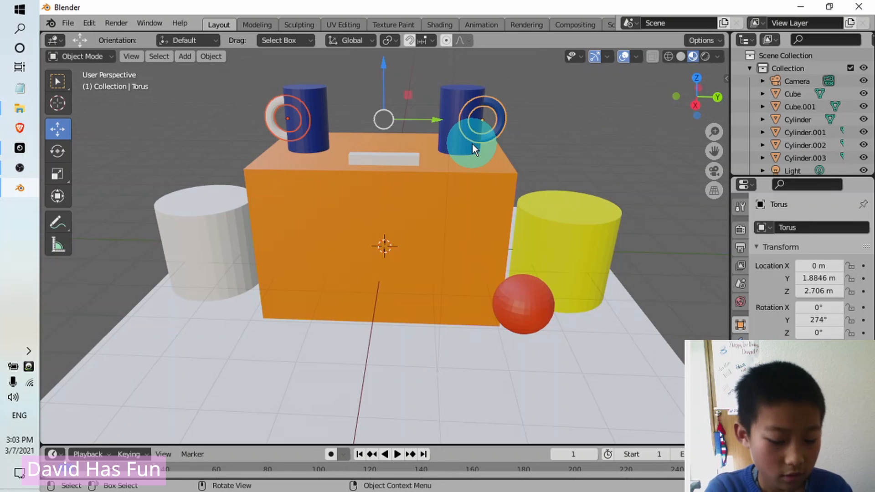
{"action": "key", "text": "ctrl+l"}
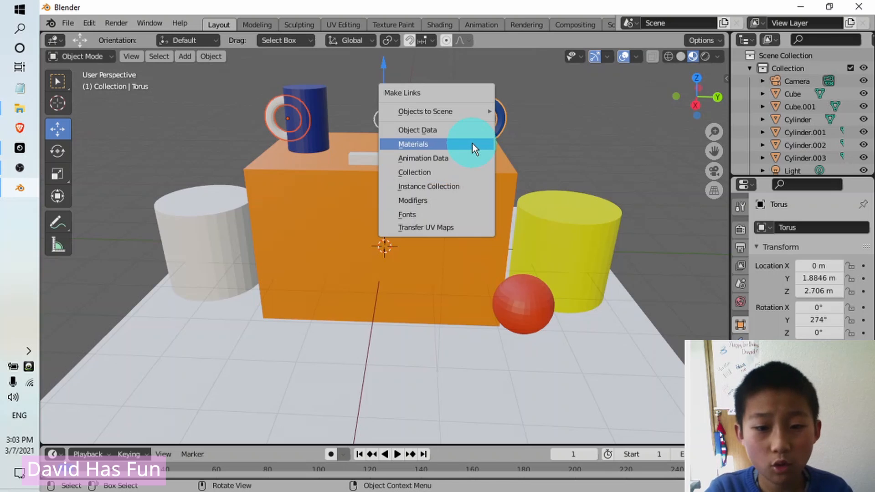
{"action": "left_click", "coordinate": [472, 143]}
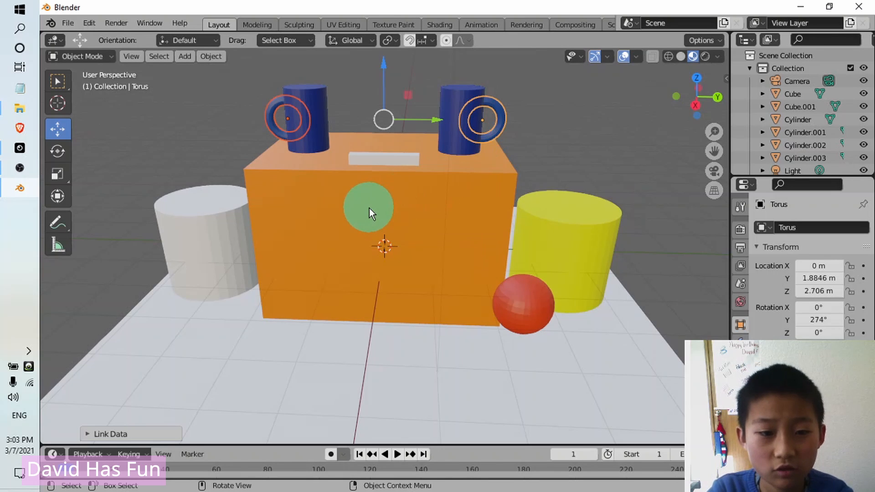
- Link the large yellow cylinder's material to the large white cylinder on the block's other side
{"action": "middle_click_drag", "start_coordinate": [369, 209], "coordinate": [589, 204]}
{"action": "left_click", "coordinate": [556, 219]}
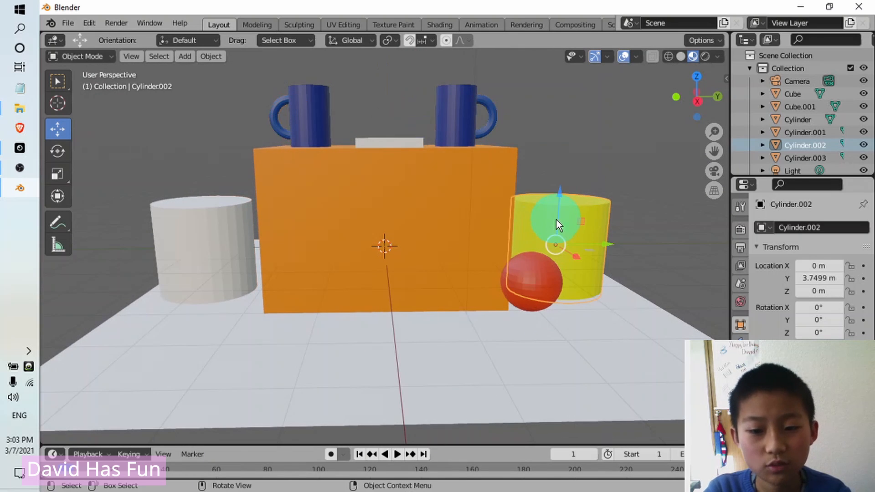
{"action": "left_click", "coordinate": [144, 230]}
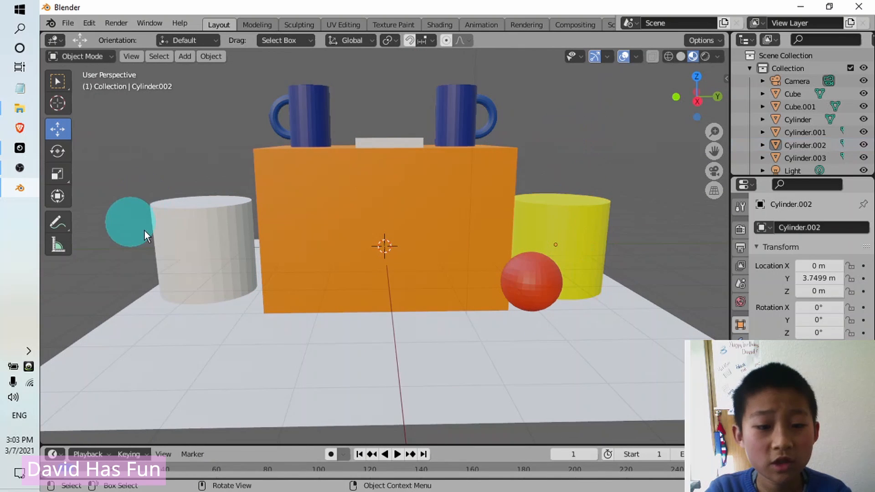
{"action": "left_click", "coordinate": [201, 240]}
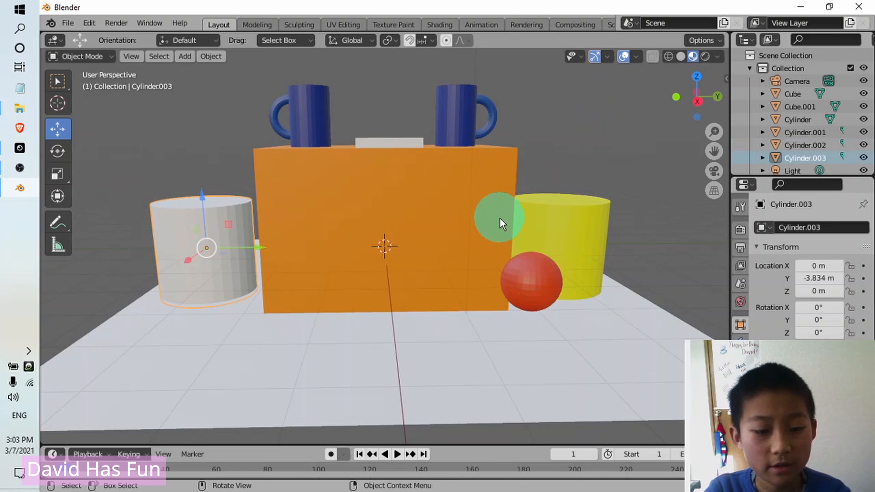
{"action": "left_click", "coordinate": [549, 231], "text": "shift"}
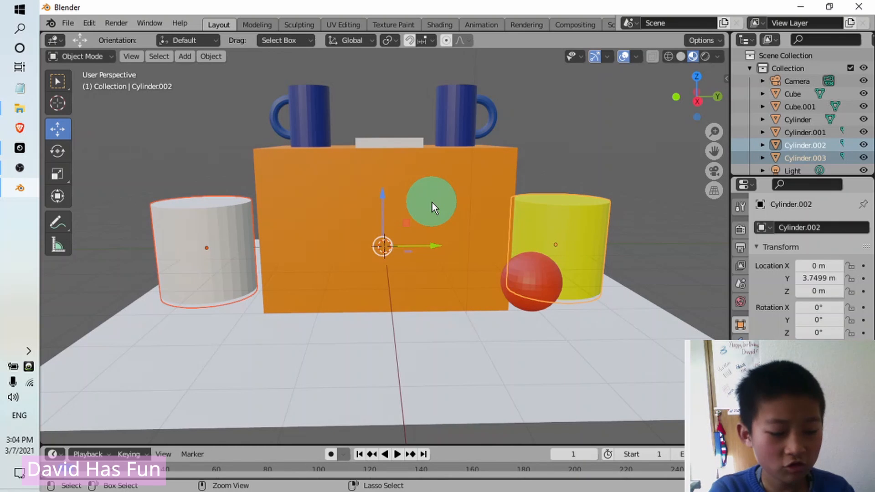
{"action": "key", "text": "ctrl+l"}
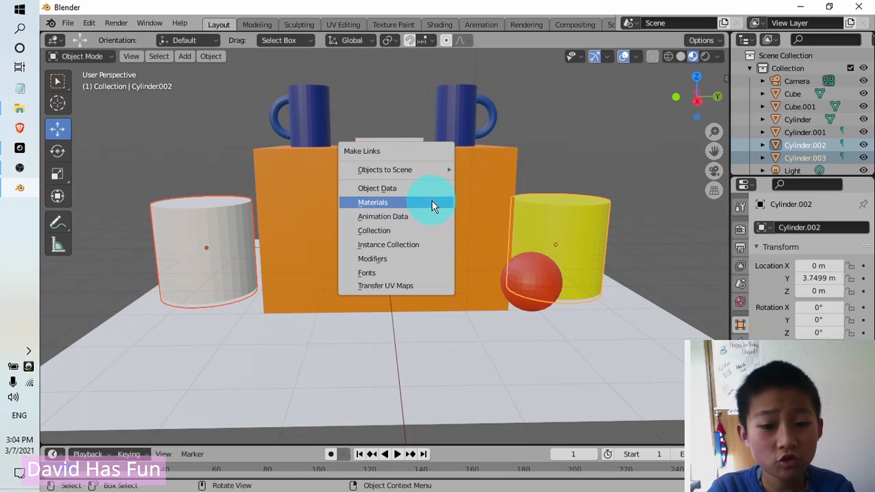
{"action": "left_click", "coordinate": [431, 201]}
- Add a new material to the ground plane in the Shading workspace
{"action": "mouse_move", "coordinate": [373, 303]}
{"action": "middle_mouse_down"}
{"action": "mouse_move", "coordinate": [398, 300]}
{"action": "mouse_move", "coordinate": [379, 306]}
{"action": "middle_mouse_up"}
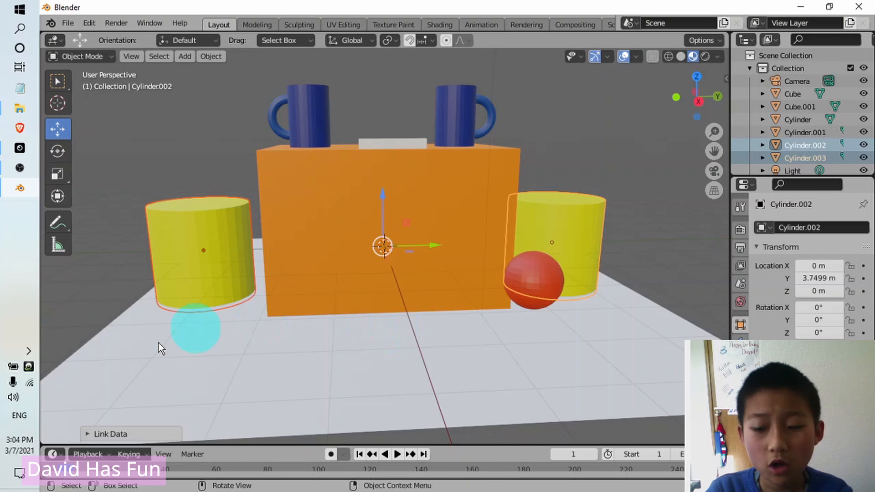
{"action": "middle_click_drag", "start_coordinate": [253, 340], "coordinate": [338, 335]}
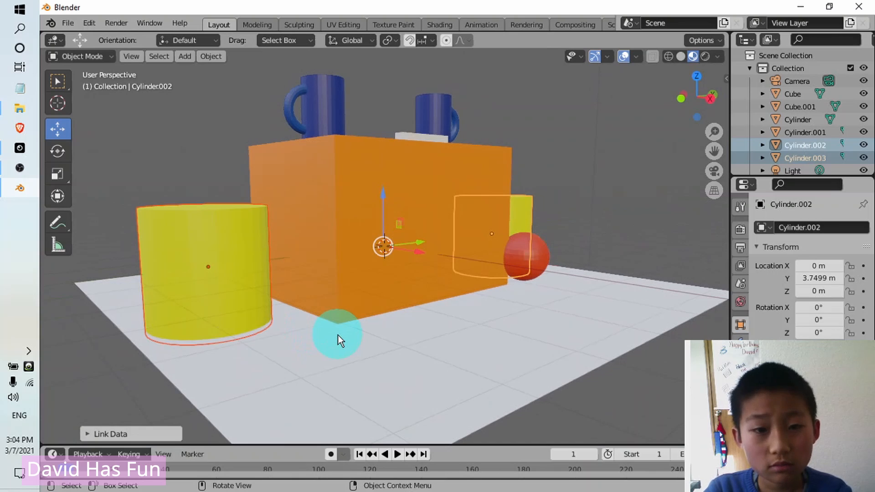
{"action": "left_click", "coordinate": [428, 376]}
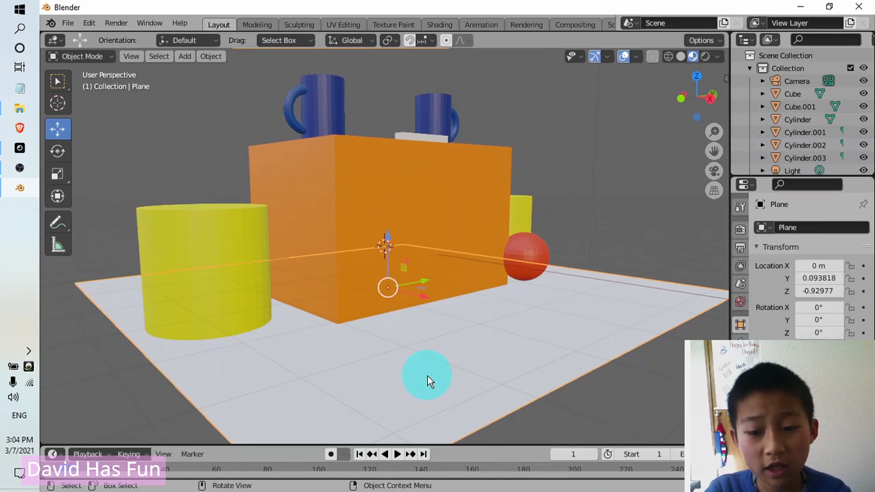
{"action": "left_click", "coordinate": [446, 25]}
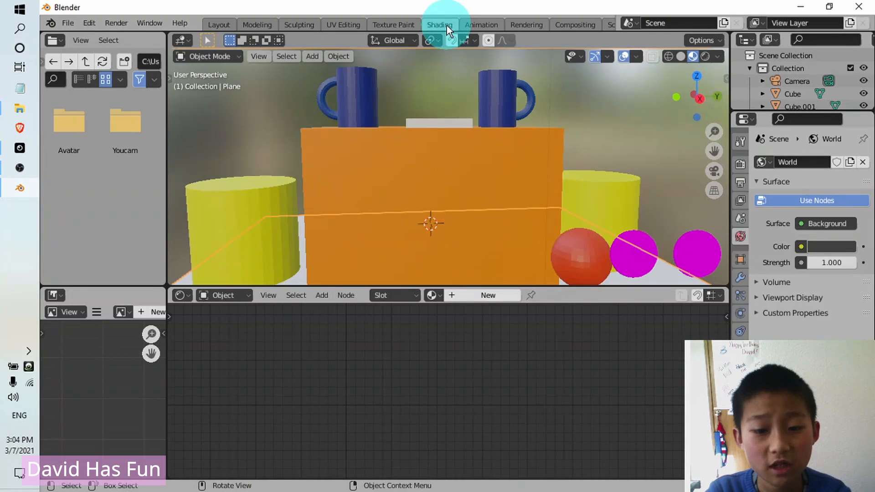
{"action": "left_click", "coordinate": [499, 301]}
- Set the ground plane's Base Color to dark brown with hue 0.084, saturation 1.000 and value 0.320, and deselect the plane
{"action": "left_click", "coordinate": [435, 321]}
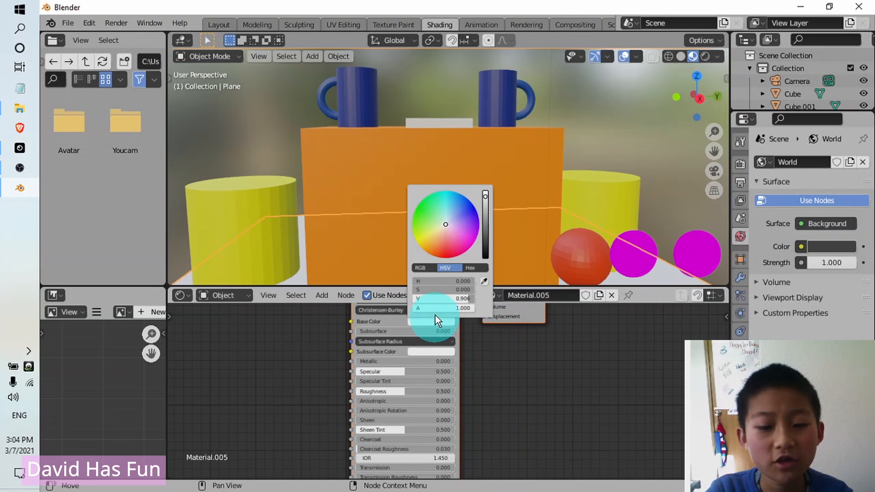
{"action": "left_click_drag", "start_coordinate": [443, 225], "coordinate": [429, 253]}
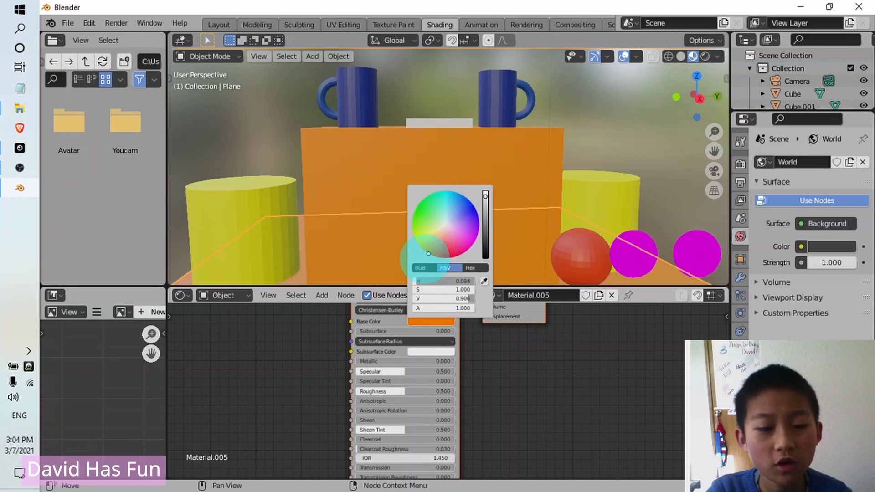
{"action": "left_click_drag", "start_coordinate": [484, 187], "coordinate": [486, 242]}
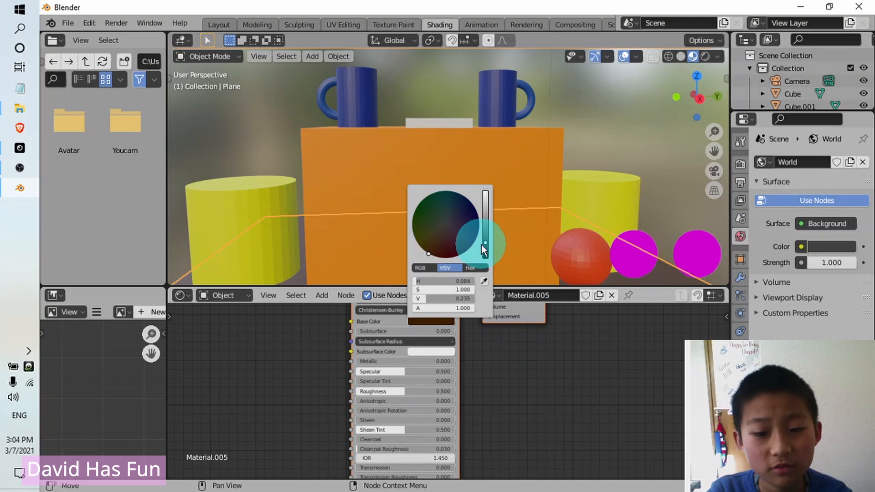
{"action": "left_click_drag", "start_coordinate": [485, 244], "coordinate": [484, 236]}
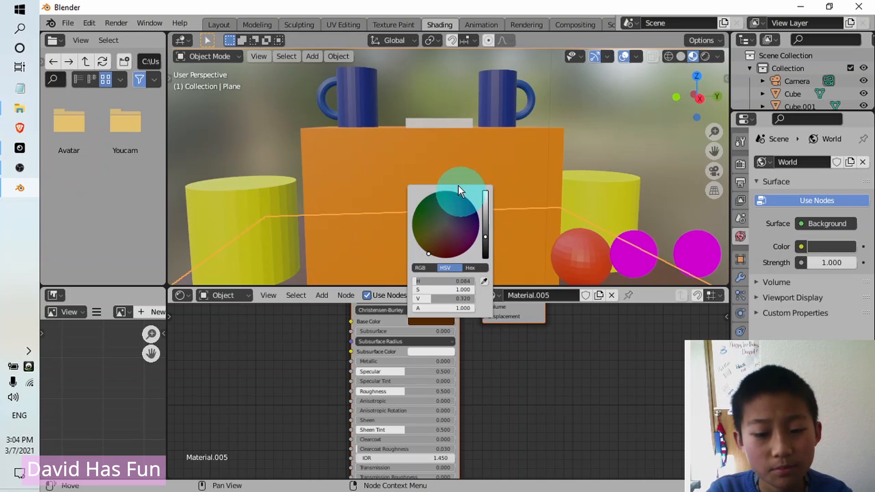
{"action": "left_click", "coordinate": [403, 80]}
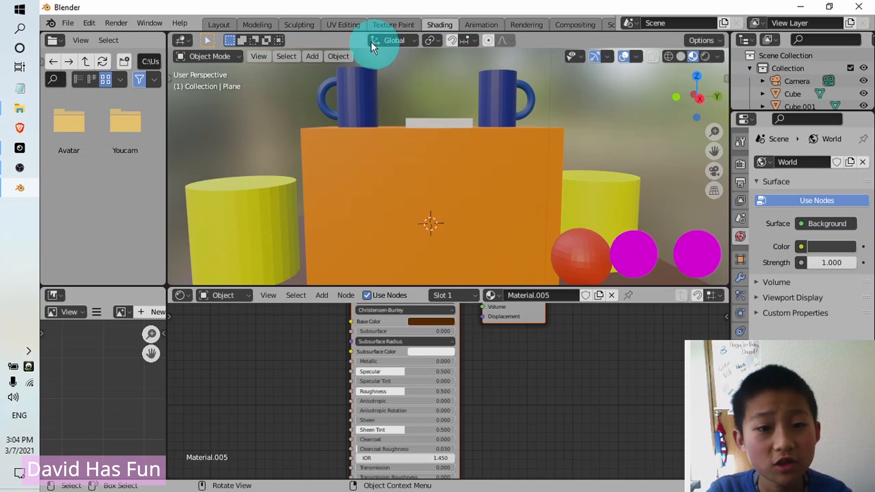
- In the Layout workspace, enter Edit Mode on the white flat bar atop the block and switch to face selection
{"action": "left_click", "coordinate": [222, 26]}
{"action": "mouse_move", "coordinate": [369, 211]}
{"action": "middle_mouse_down"}
{"action": "mouse_move", "coordinate": [415, 280]}
{"action": "mouse_move", "coordinate": [464, 271]}
{"action": "mouse_move", "coordinate": [432, 267]}
{"action": "mouse_move", "coordinate": [351, 223]}
{"action": "mouse_move", "coordinate": [302, 213]}
{"action": "mouse_move", "coordinate": [318, 231]}
{"action": "mouse_move", "coordinate": [376, 217]}
{"action": "mouse_move", "coordinate": [390, 234]}
{"action": "mouse_move", "coordinate": [369, 243]}
{"action": "mouse_move", "coordinate": [357, 225]}
{"action": "middle_mouse_up"}
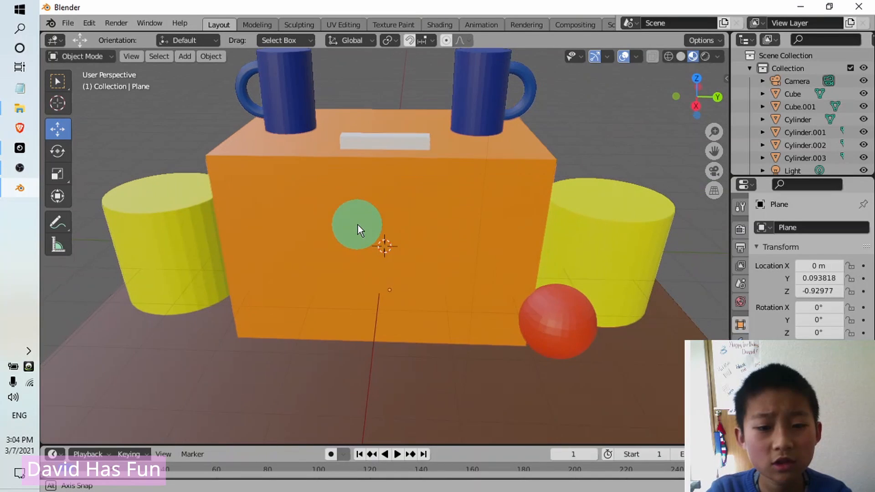
{"action": "left_click", "coordinate": [407, 140]}
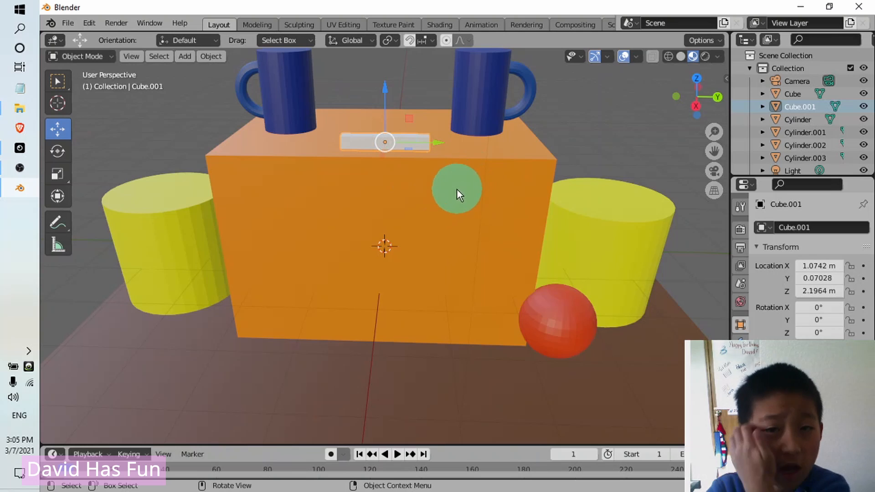
{"action": "left_click", "coordinate": [94, 59]}
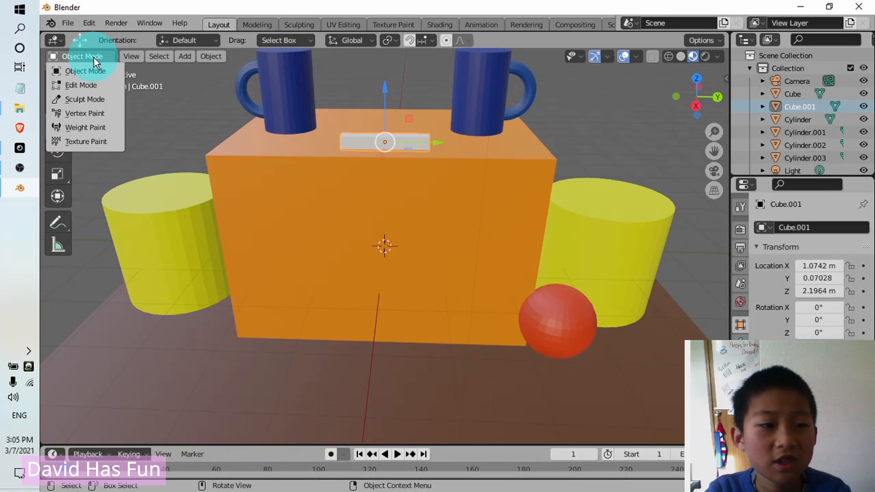
{"action": "left_click", "coordinate": [137, 80]}
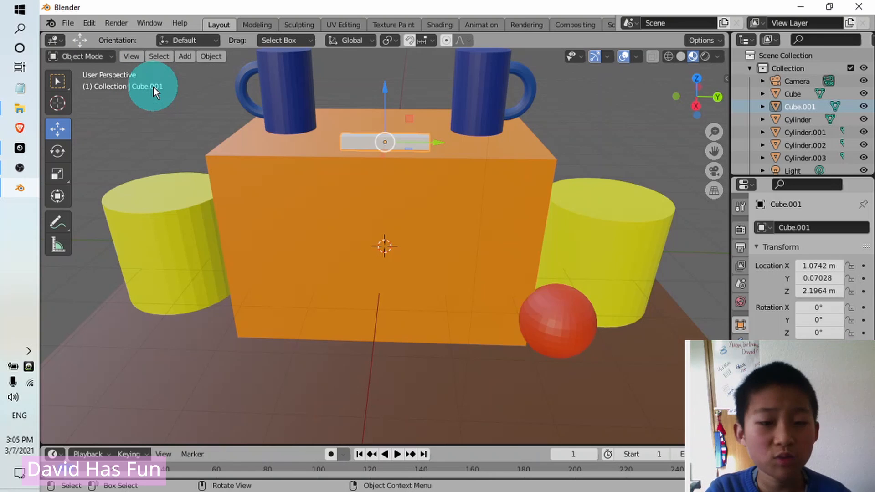
{"action": "key", "text": "Tab"}
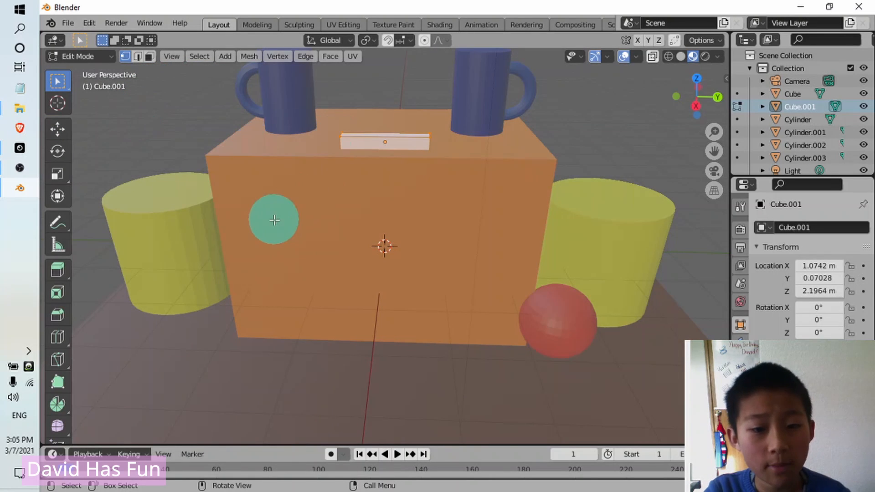
{"action": "mouse_move", "coordinate": [211, 336]}
{"action": "middle_mouse_down"}
{"action": "mouse_move", "coordinate": [219, 341]}
{"action": "mouse_move", "coordinate": [205, 337]}
{"action": "middle_mouse_up"}
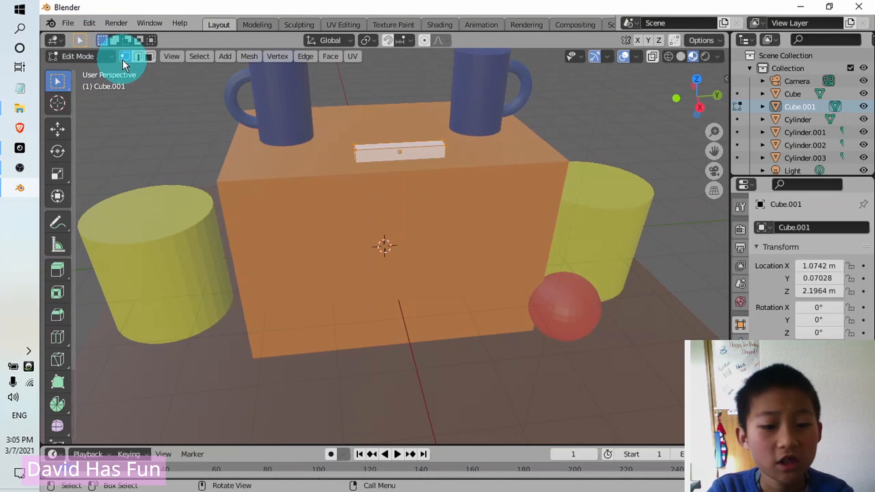
{"action": "scroll", "coordinate": [425, 140], "scroll_direction": "up", "scroll_amount": 3}
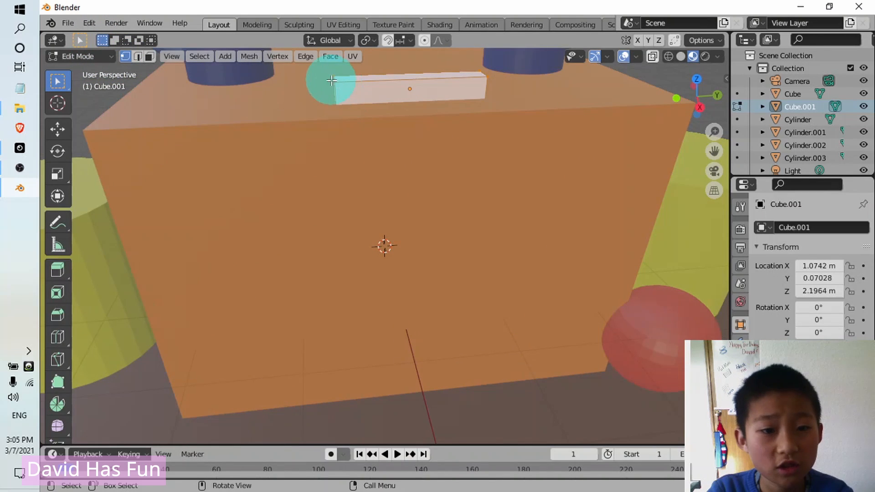
{"action": "left_click", "coordinate": [138, 56]}
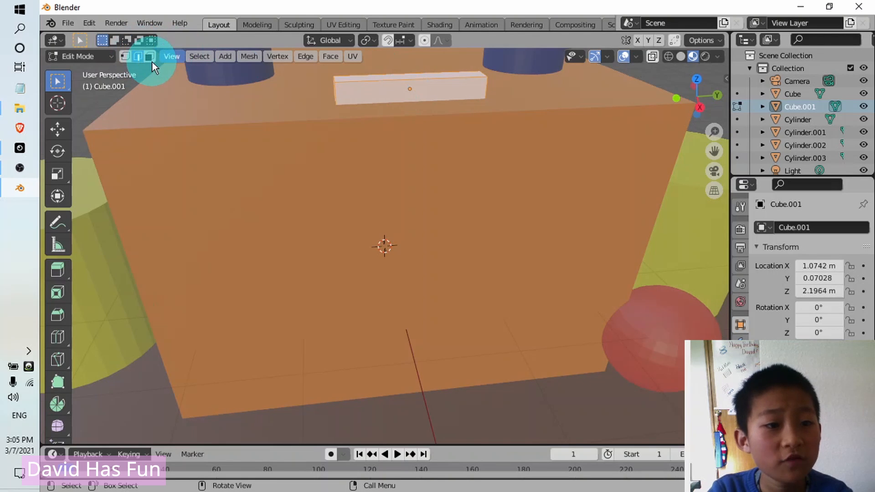
{"action": "left_click", "coordinate": [148, 55]}
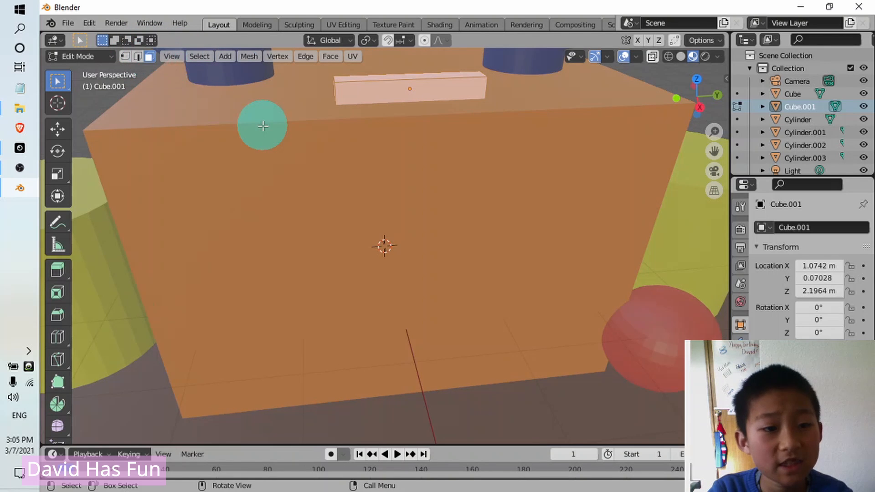
- Select the flat bar's top face together with its two small end faces
{"action": "middle_click_drag", "start_coordinate": [283, 137], "coordinate": [274, 155]}
{"action": "scroll", "coordinate": [319, 177], "scroll_direction": "up", "scroll_amount": 2}
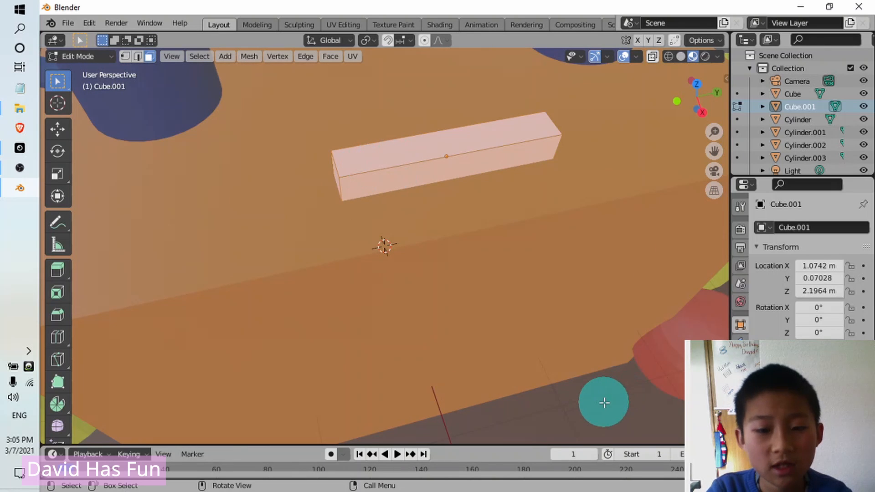
{"action": "left_click", "coordinate": [605, 402]}
{"action": "scroll", "coordinate": [512, 239], "scroll_direction": "up", "scroll_amount": 2}
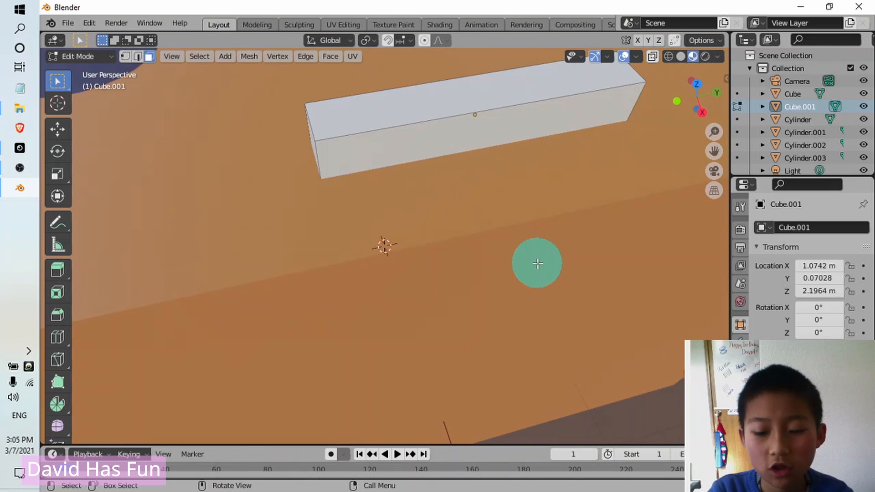
{"action": "scroll", "coordinate": [535, 261], "scroll_direction": "down", "scroll_amount": 2}
{"action": "middle_click_drag", "start_coordinate": [509, 340], "coordinate": [578, 228]}
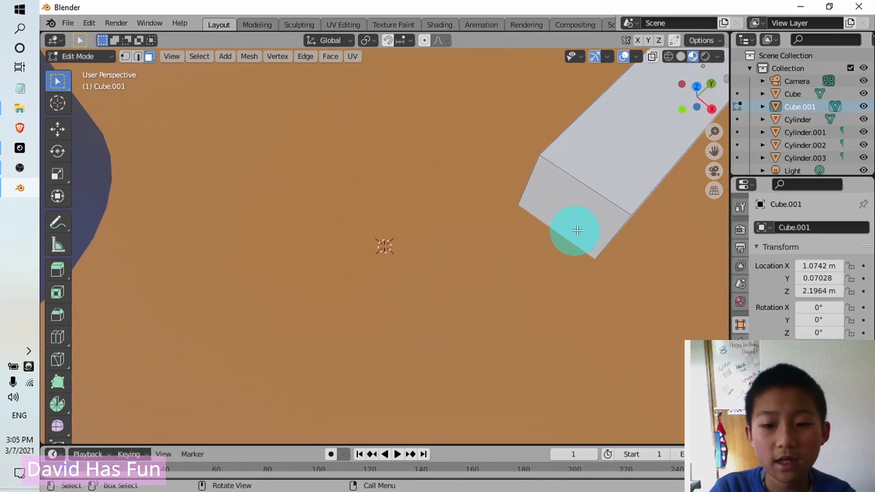
{"action": "left_click", "coordinate": [601, 158]}
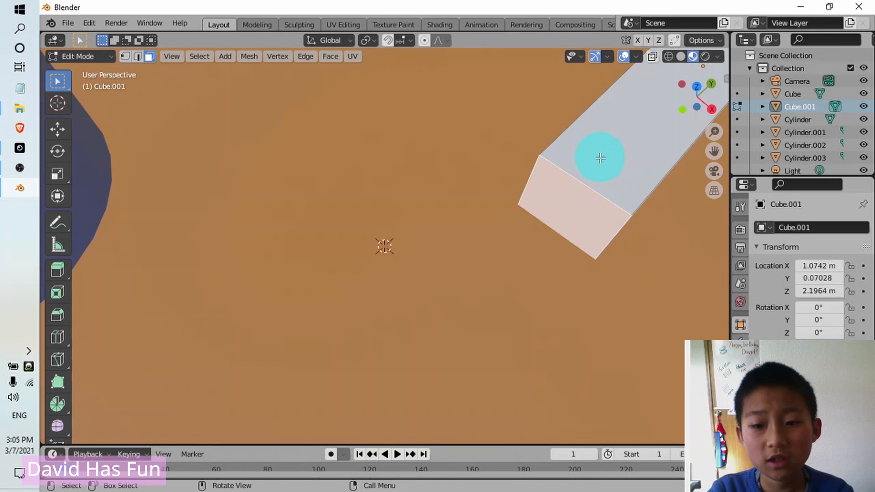
{"action": "left_click", "coordinate": [567, 193], "text": "shift"}
{"action": "middle_click_drag", "start_coordinate": [586, 215], "coordinate": [719, 309]}
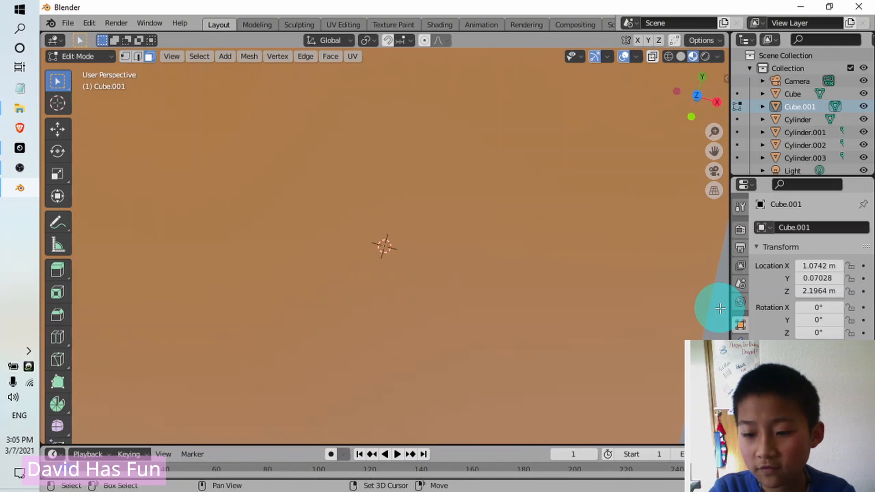
{"action": "middle_click_drag", "start_coordinate": [537, 242], "coordinate": [339, 148]}
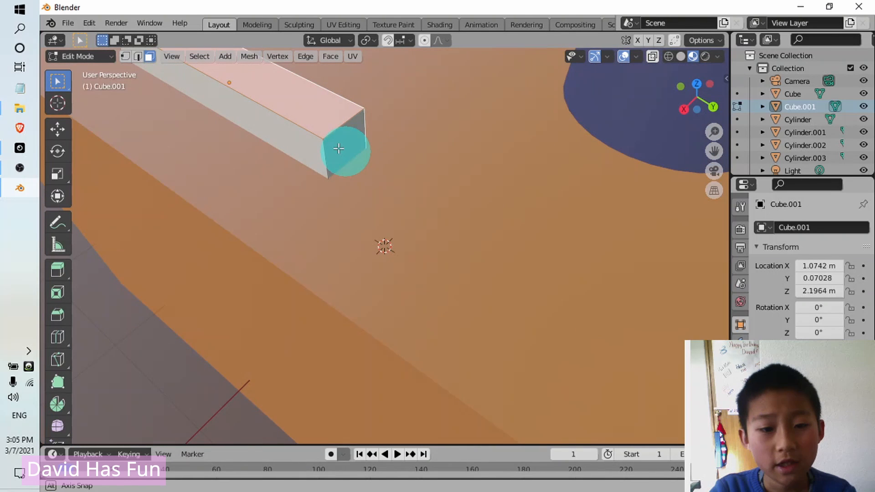
{"action": "left_click", "coordinate": [340, 148], "text": "shift"}
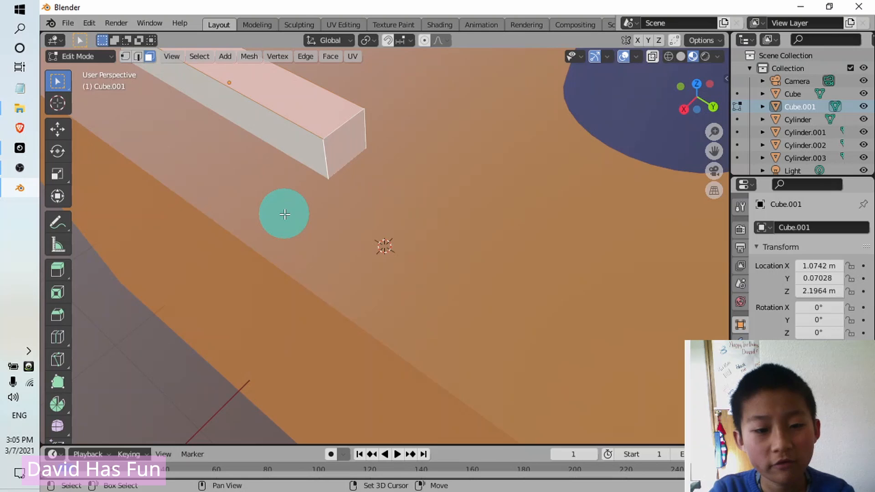
{"action": "middle_click_drag", "start_coordinate": [284, 214], "coordinate": [485, 234]}
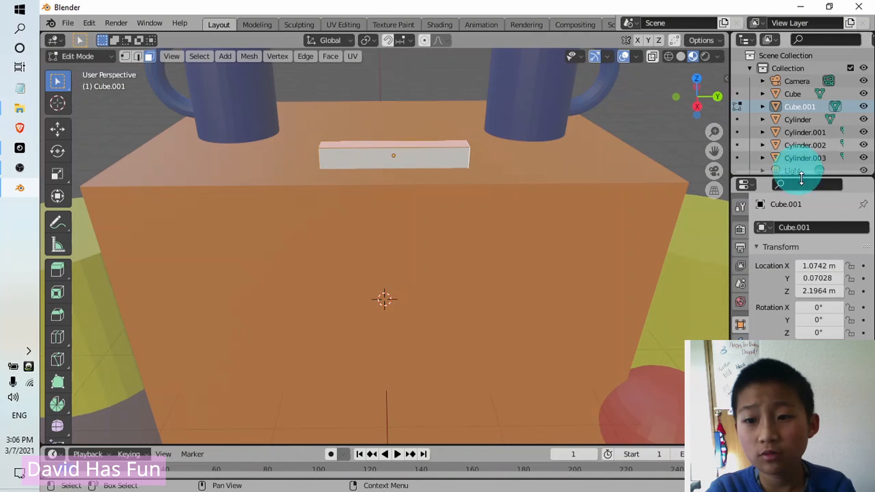
- Add a new material to the flat bar, set its Base Color to black, and deselect the faces
{"action": "left_click_drag", "start_coordinate": [773, 355], "coordinate": [431, 320]}
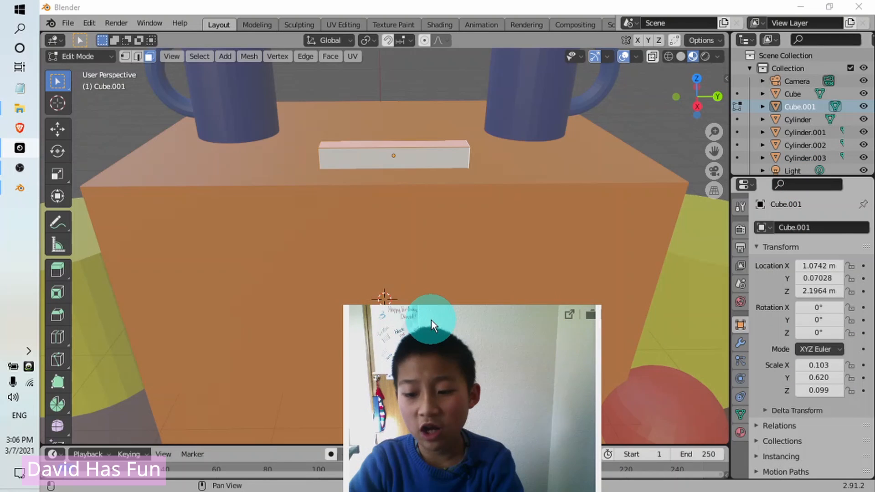
{"action": "left_click", "coordinate": [740, 433]}
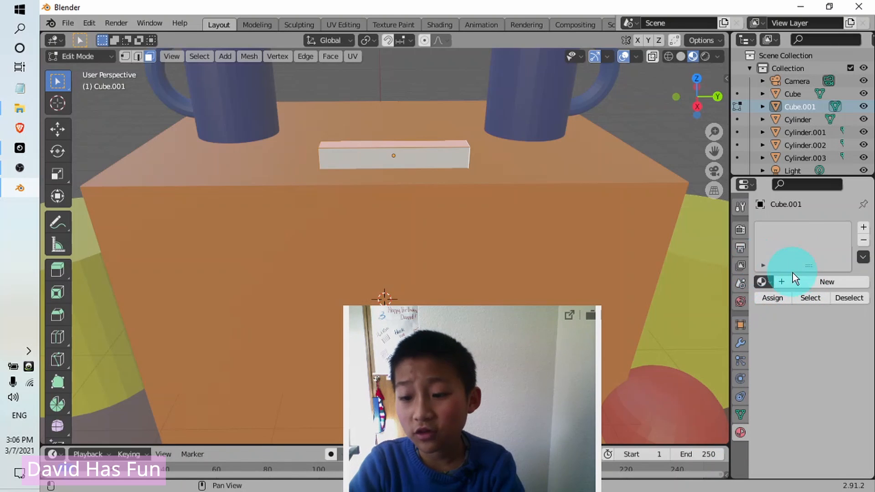
{"action": "left_click", "coordinate": [827, 284]}
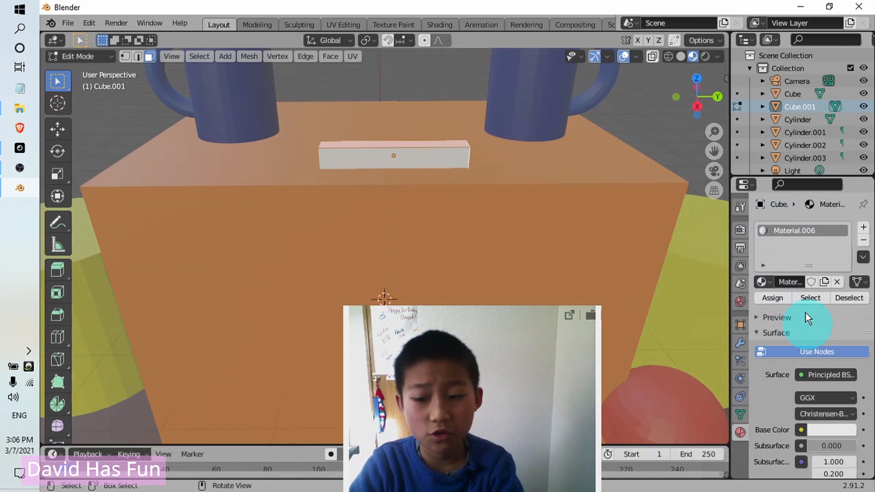
{"action": "scroll", "coordinate": [814, 324], "scroll_direction": "down", "scroll_amount": 2}
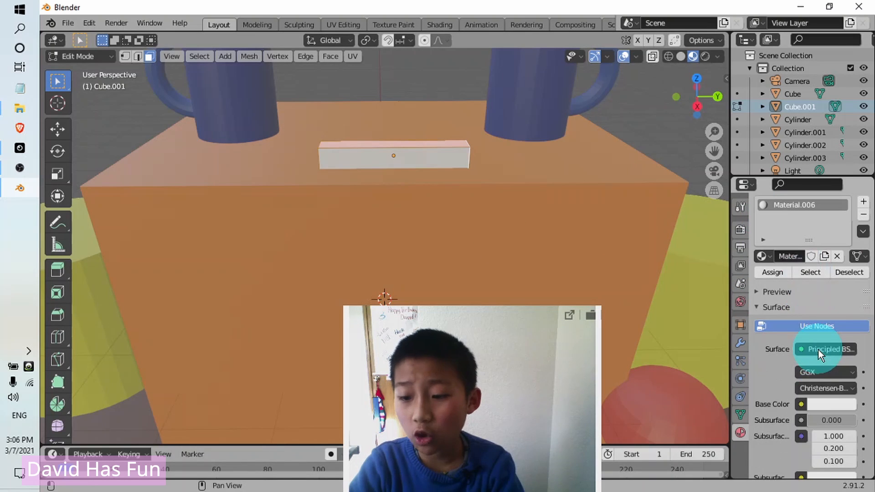
{"action": "left_click", "coordinate": [809, 401]}
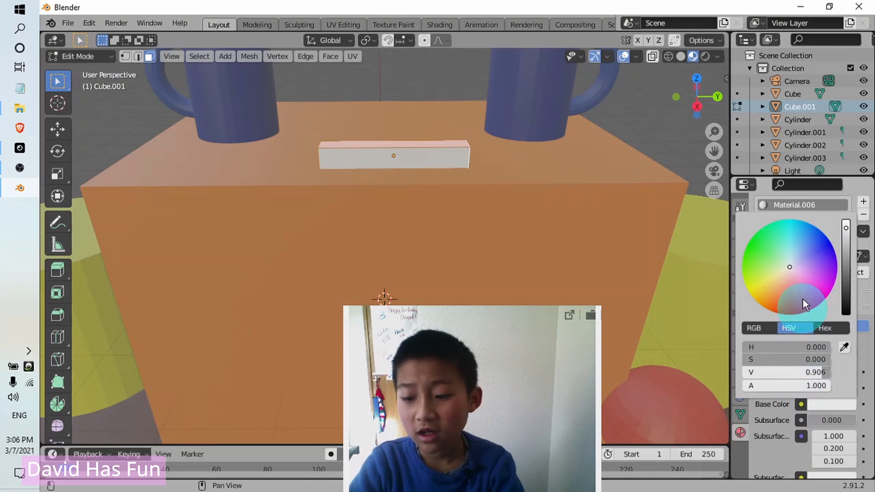
{"action": "left_click_drag", "start_coordinate": [845, 228], "coordinate": [849, 350]}
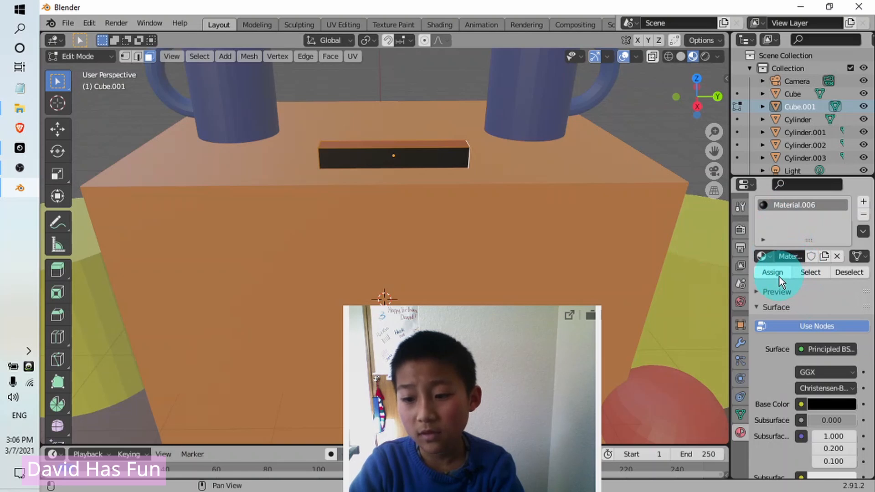
{"action": "left_click", "coordinate": [433, 212]}
- Add a second material slot with a new default white material and assign it to the bar's long front face
{"action": "scroll", "coordinate": [433, 212], "scroll_direction": "up", "scroll_amount": 3}
{"action": "middle_click_drag", "start_coordinate": [436, 214], "coordinate": [418, 184]}
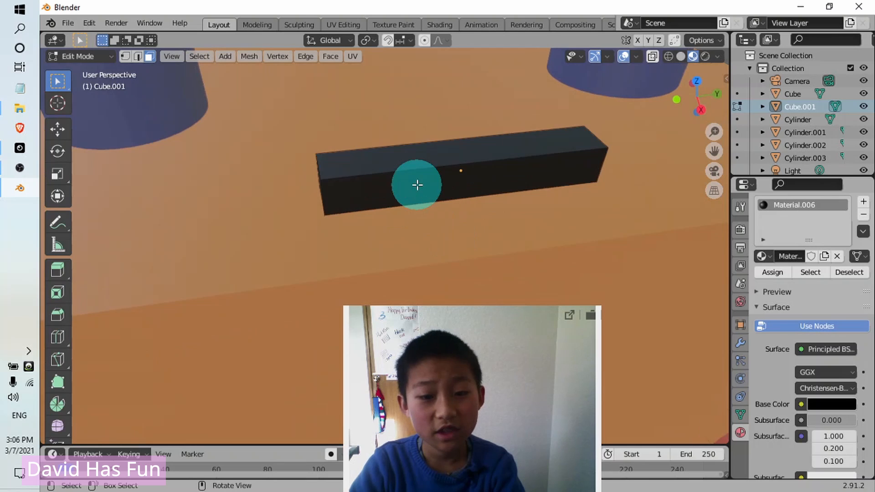
{"action": "left_click", "coordinate": [417, 184]}
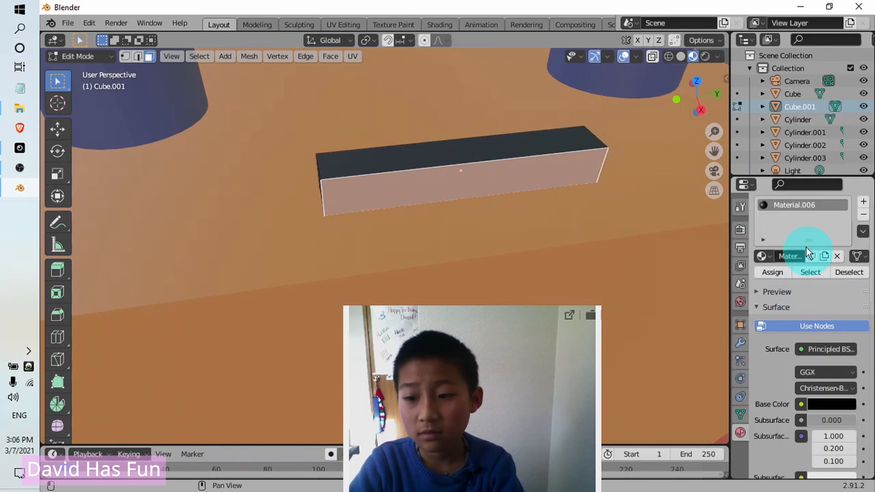
{"action": "left_click", "coordinate": [863, 201]}
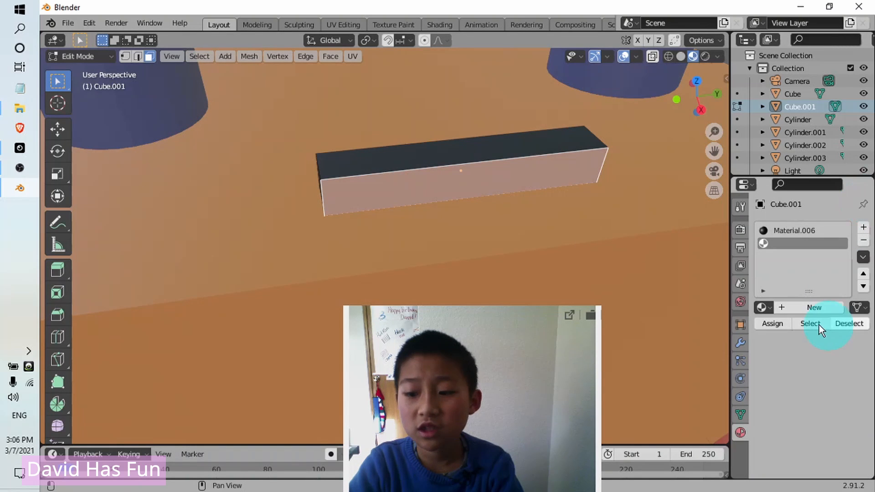
{"action": "left_click", "coordinate": [814, 310]}
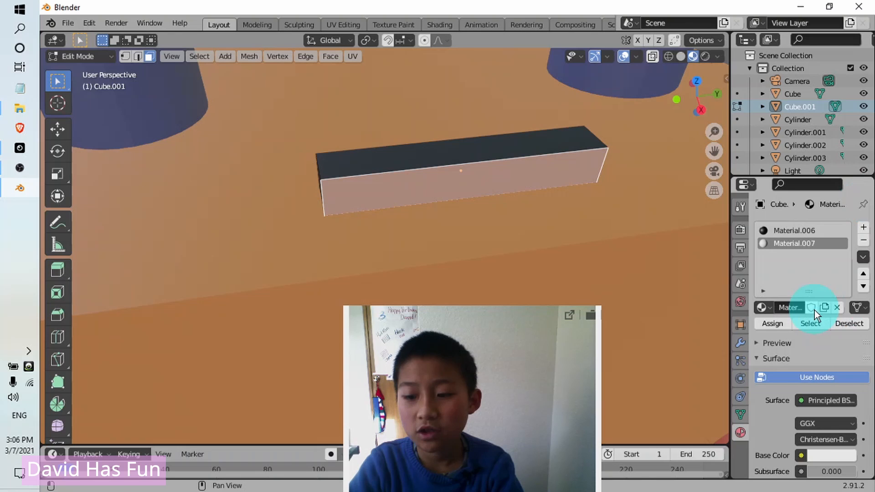
{"action": "left_click", "coordinate": [764, 324]}
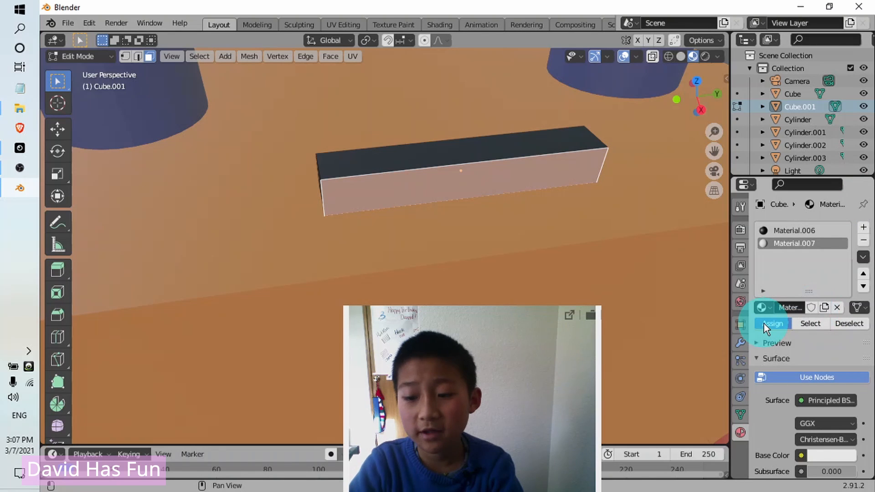
- Leave Edit Mode on the black-and-white flat bar and return to Object Mode
{"action": "middle_click_drag", "start_coordinate": [635, 357], "coordinate": [683, 371]}
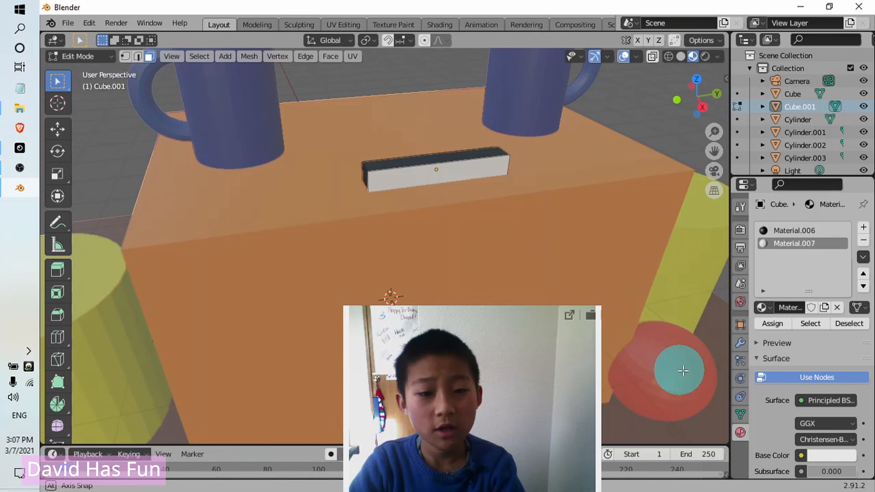
{"action": "middle_click_drag", "start_coordinate": [683, 371], "coordinate": [667, 380]}
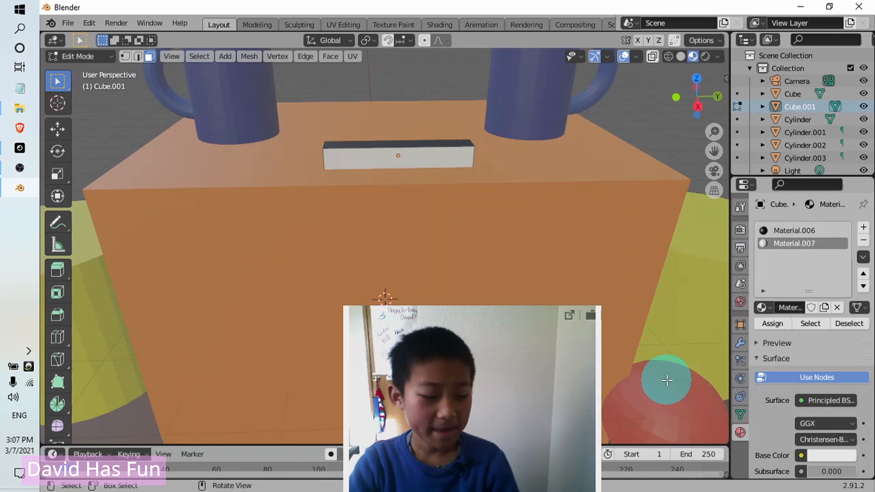
{"action": "key", "text": "Tab"}
- Select the bodies of both blue mugs without their handles and enter Edit Mode on them together
{"action": "middle_click_drag", "start_coordinate": [667, 380], "coordinate": [293, 278]}
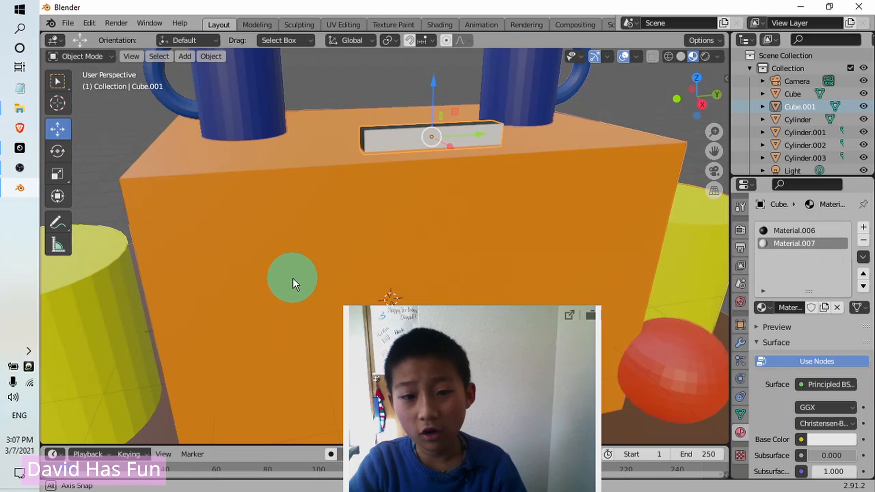
{"action": "scroll", "coordinate": [292, 278], "scroll_direction": "down", "scroll_amount": 5}
{"action": "middle_click_drag", "start_coordinate": [293, 277], "coordinate": [324, 227]}
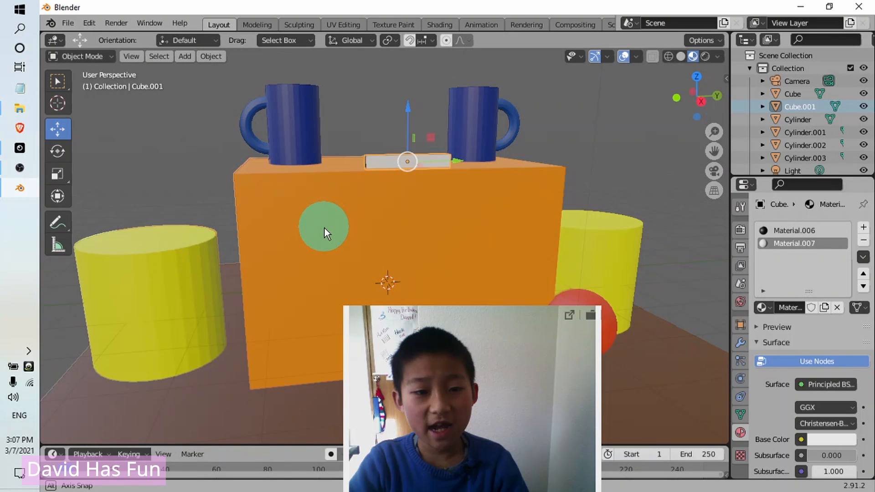
{"action": "middle_click_drag", "start_coordinate": [324, 226], "coordinate": [285, 111]}
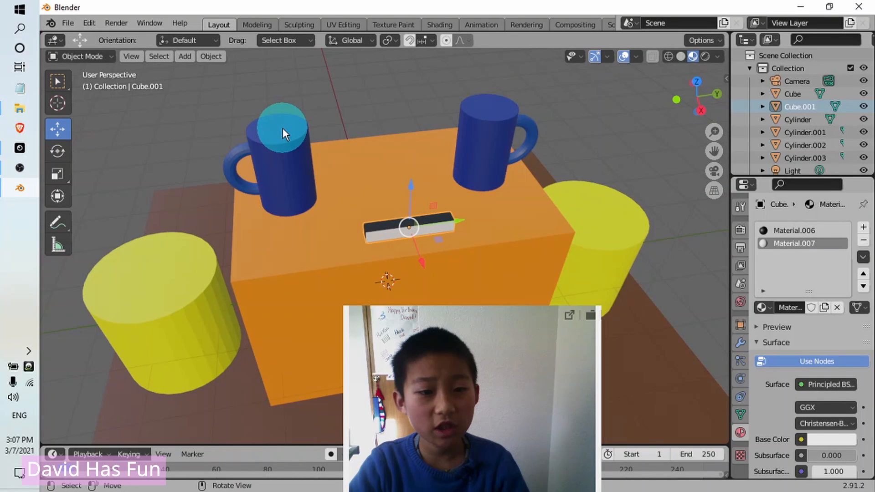
{"action": "left_click", "coordinate": [282, 130]}
{"action": "left_click", "coordinate": [490, 165], "text": "shift"}
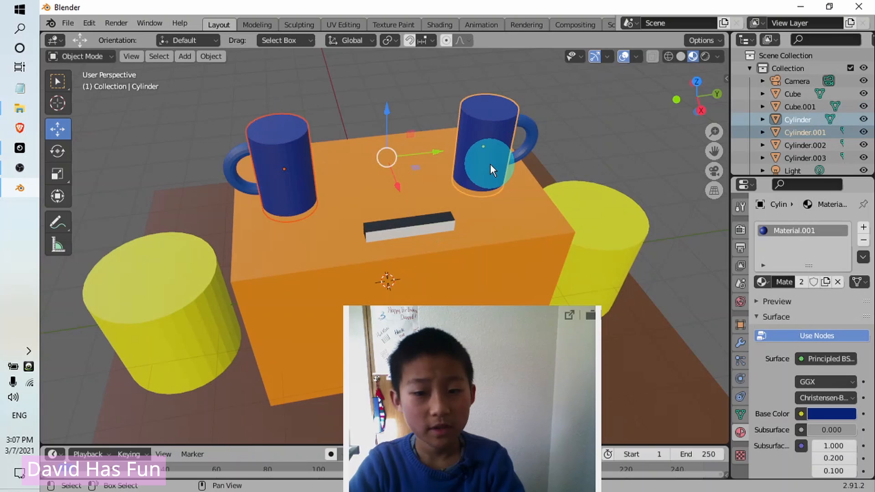
{"action": "left_click", "coordinate": [392, 155]}
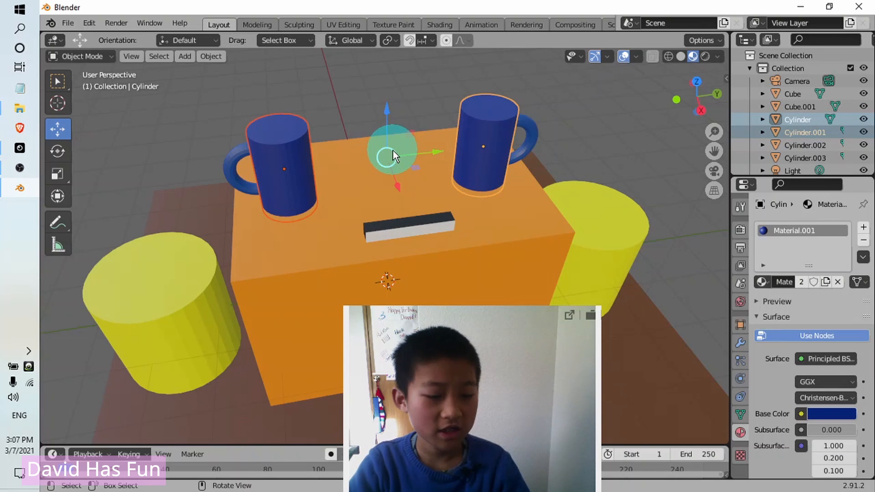
{"action": "key", "text": "Tab"}
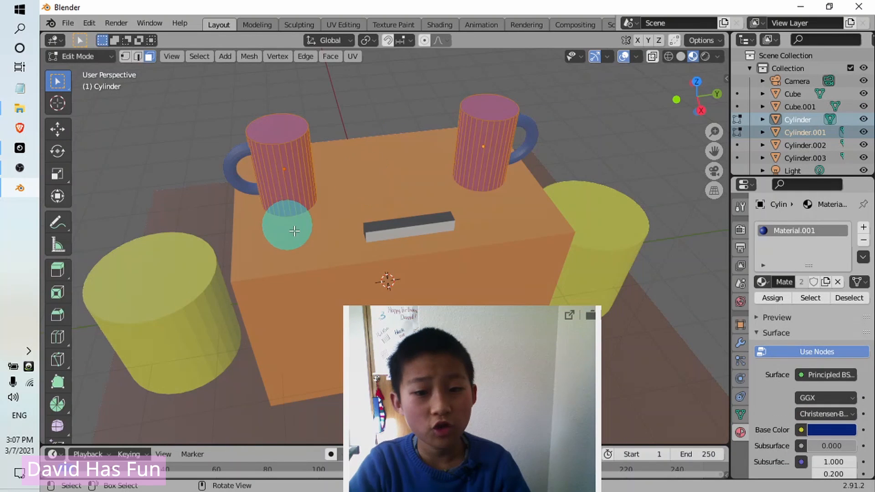
- Select only the round top faces of both mugs, ending with the right mug's
{"action": "middle_click_drag", "start_coordinate": [296, 234], "coordinate": [323, 230]}
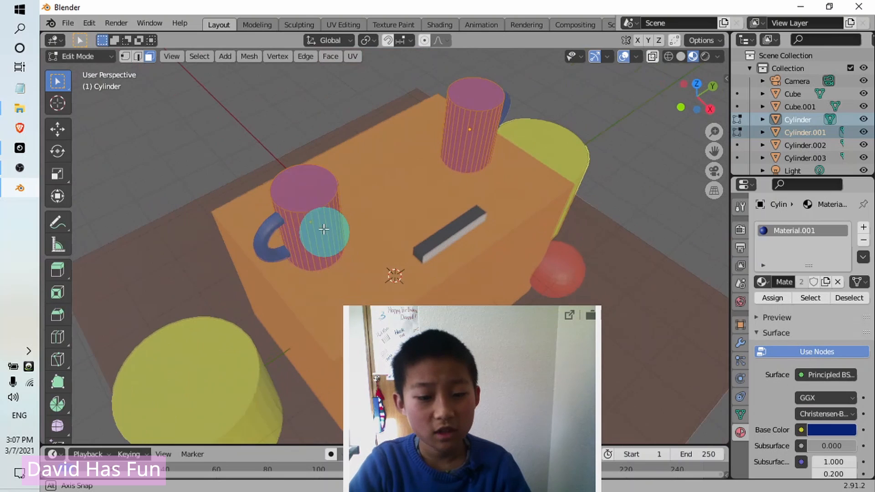
{"action": "left_click", "coordinate": [314, 186]}
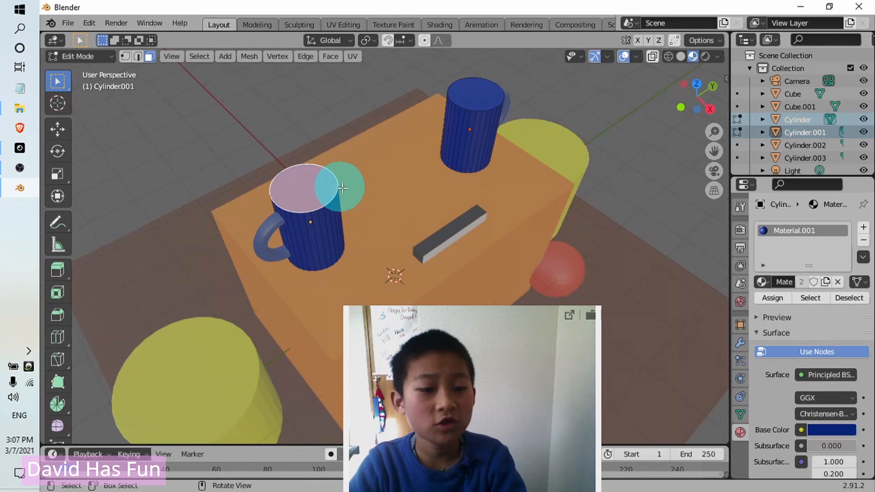
{"action": "left_click", "coordinate": [484, 100], "text": "shift"}
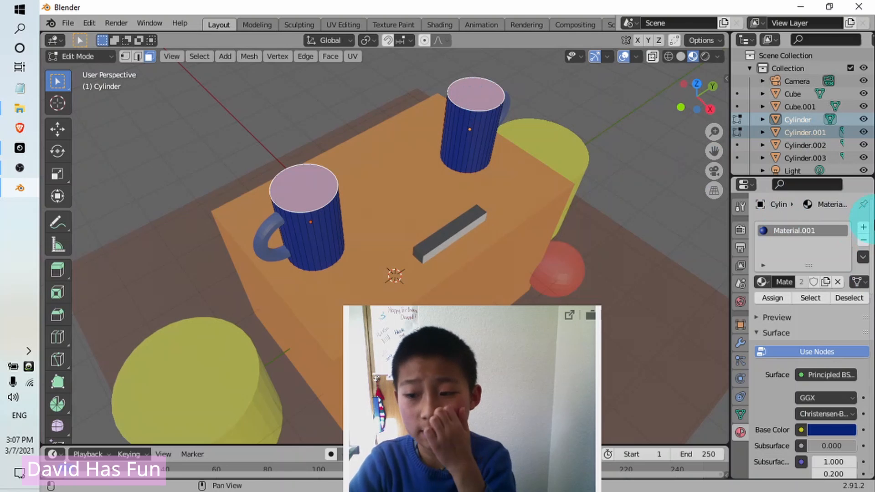
- Add a second material slot to the right mug and create a new material in it
{"action": "left_click", "coordinate": [863, 228]}
{"action": "left_click", "coordinate": [806, 298]}
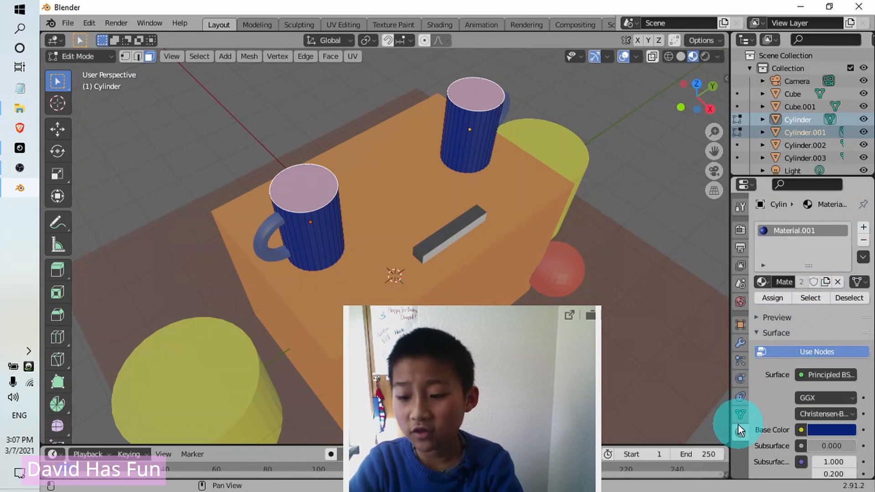
{"action": "left_click", "coordinate": [863, 228]}
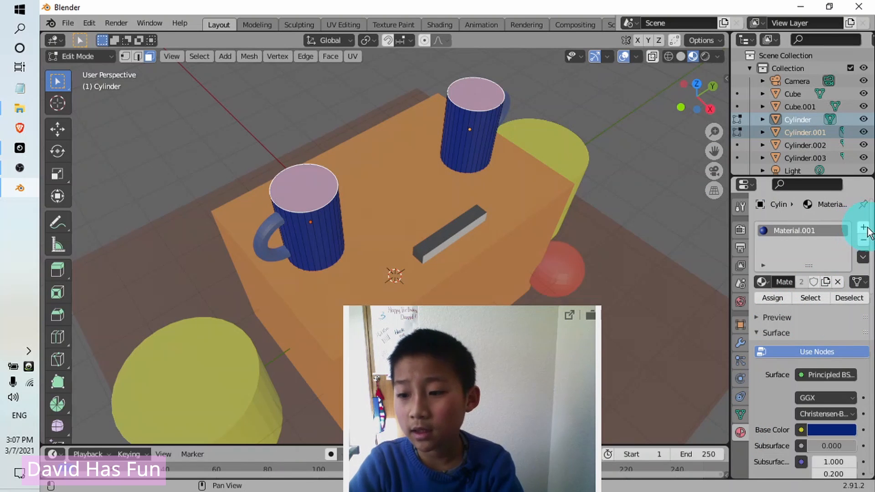
{"action": "left_click", "coordinate": [864, 228]}
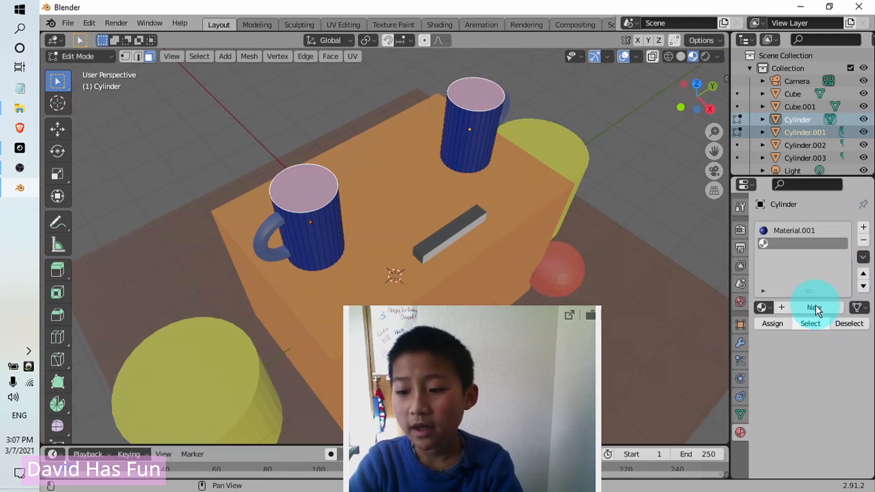
{"action": "left_click", "coordinate": [814, 307]}
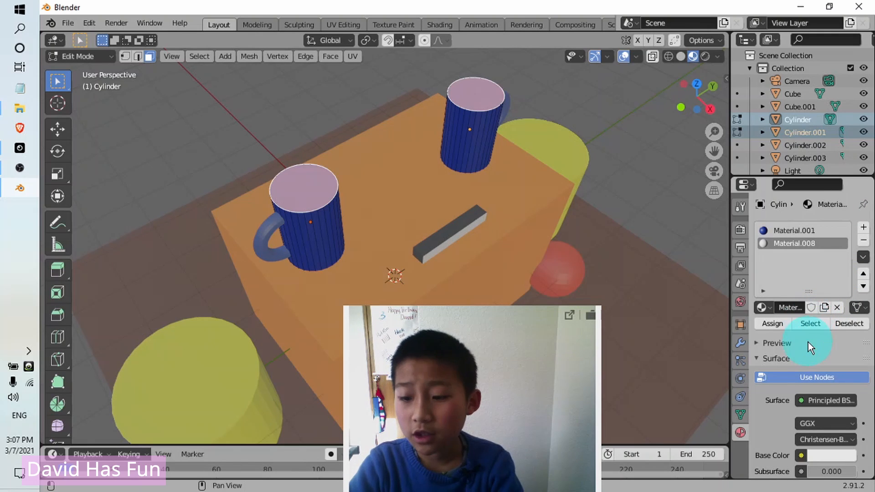
{"action": "scroll", "coordinate": [811, 350], "scroll_direction": "down", "scroll_amount": 2}
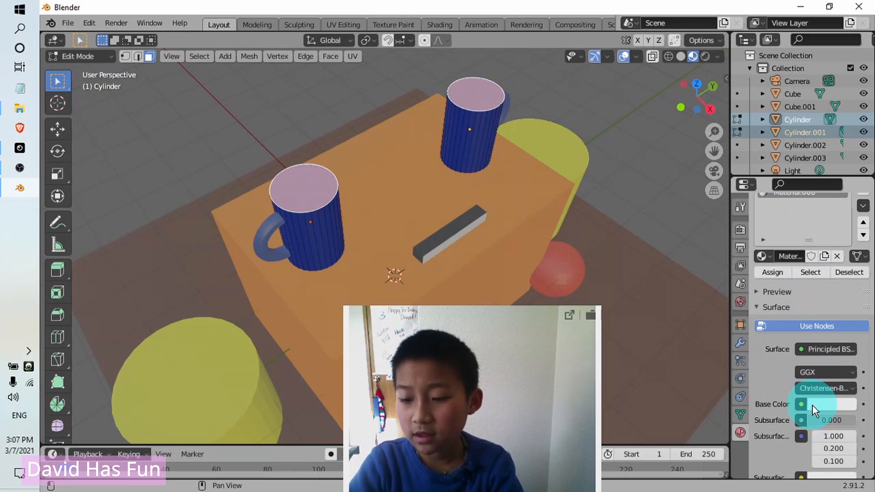
- Set the new material's Base Color to cyan (H 0.512, S 1.000, V 0.906), assign it to the selected top face, and deselect the faces
{"action": "left_click", "coordinate": [812, 405]}
{"action": "left_click", "coordinate": [793, 266]}
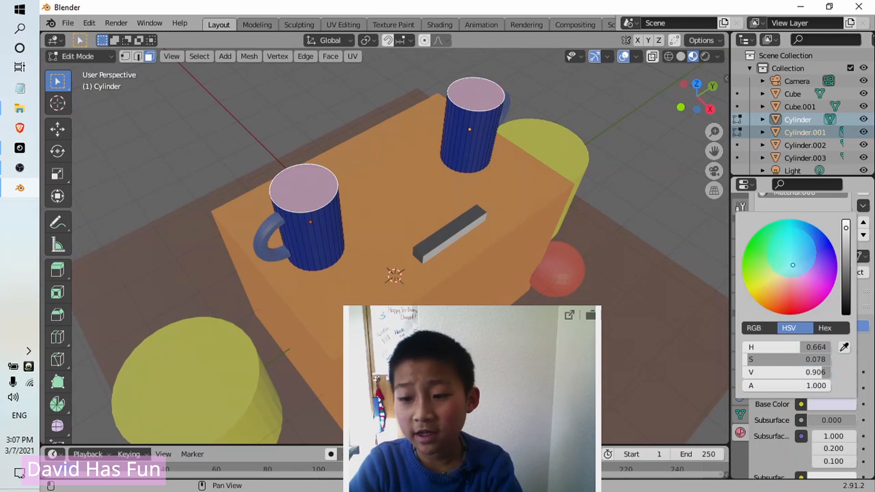
{"action": "mouse_move", "coordinate": [793, 265]}
{"action": "left_mouse_down"}
{"action": "mouse_move", "coordinate": [807, 233]}
{"action": "mouse_move", "coordinate": [808, 250]}
{"action": "mouse_move", "coordinate": [791, 239]}
{"action": "mouse_move", "coordinate": [793, 219]}
{"action": "left_mouse_up"}
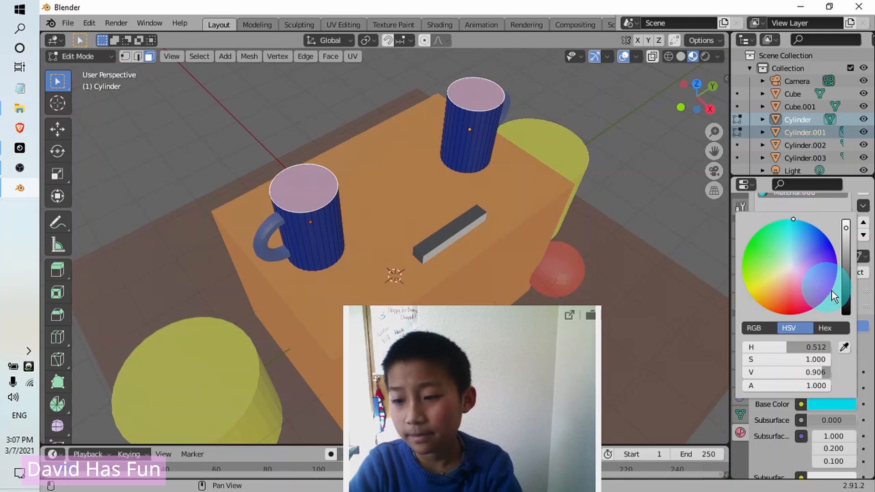
{"action": "left_click", "coordinate": [866, 345]}
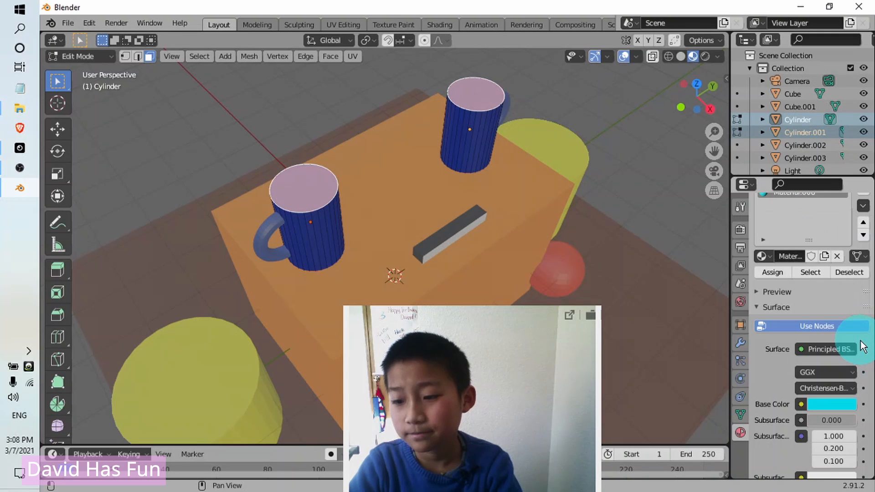
{"action": "left_click", "coordinate": [779, 274]}
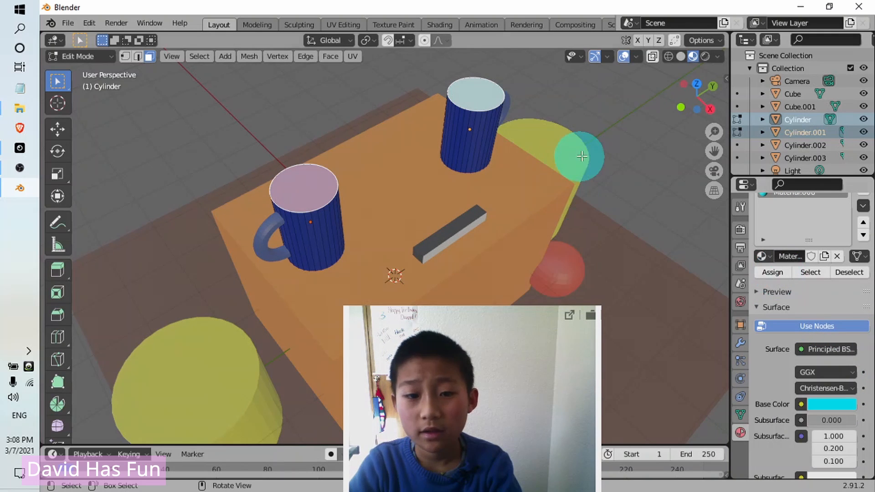
{"action": "left_click", "coordinate": [488, 214]}
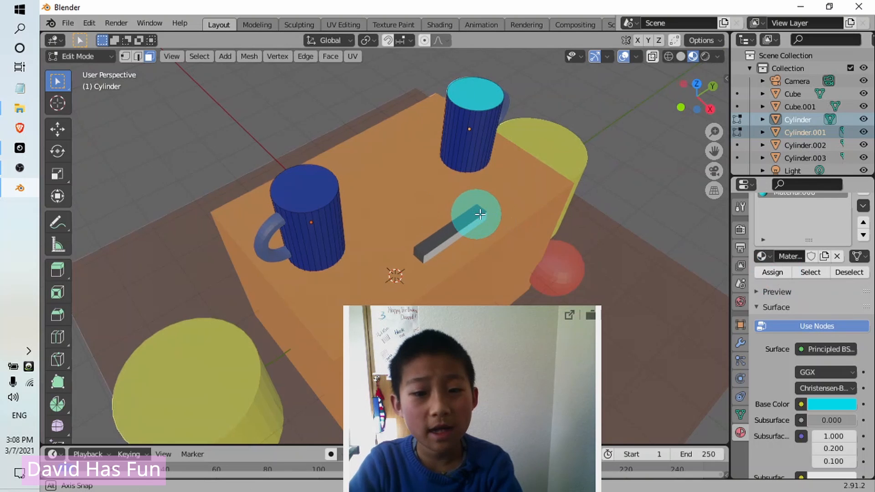
{"action": "middle_click_drag", "start_coordinate": [473, 215], "coordinate": [309, 186]}
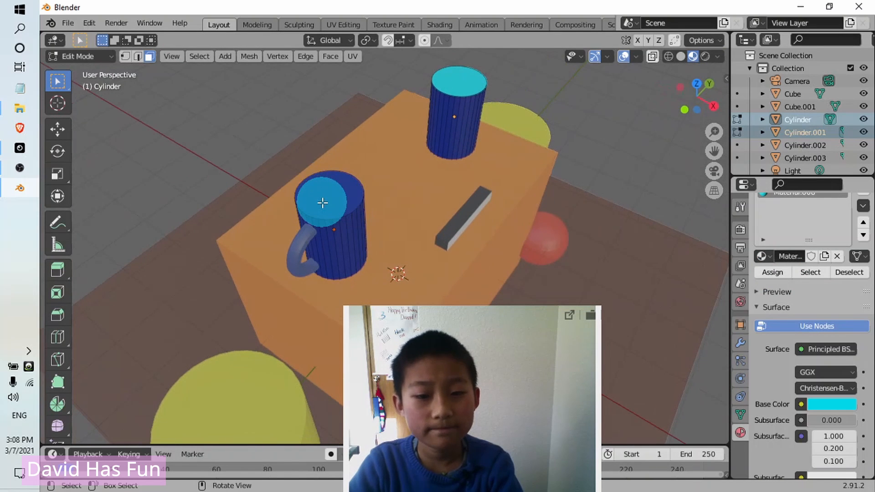
{"action": "left_click", "coordinate": [324, 199]}
{"action": "scroll", "coordinate": [856, 292], "scroll_direction": "up", "scroll_amount": 3}
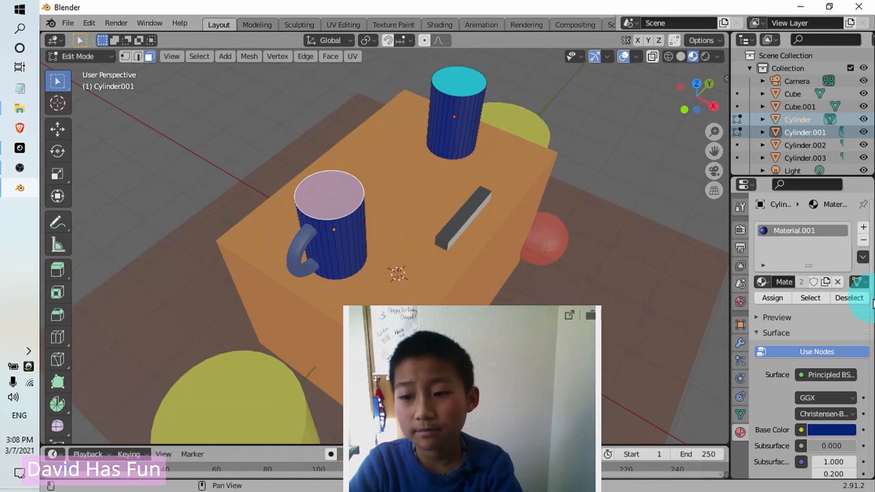
{"action": "left_click", "coordinate": [465, 98]}
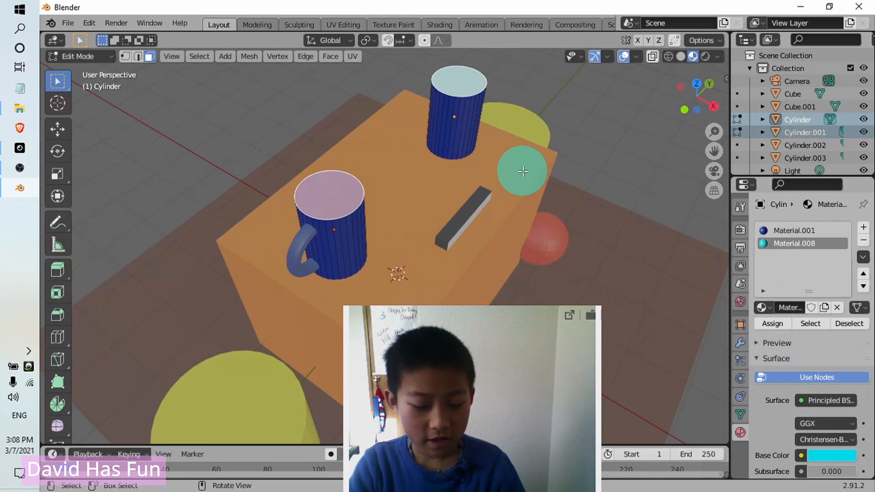
{"action": "key", "text": "ctrl+l"}
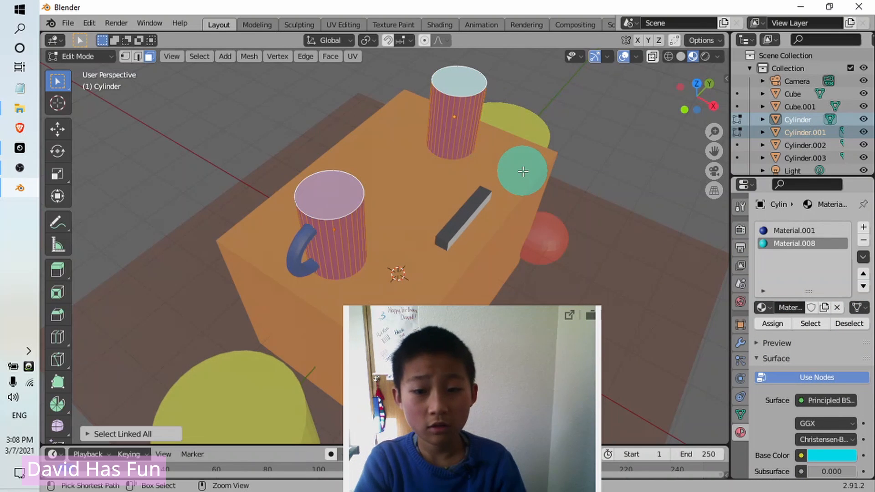
{"action": "key", "text": "alt+a"}
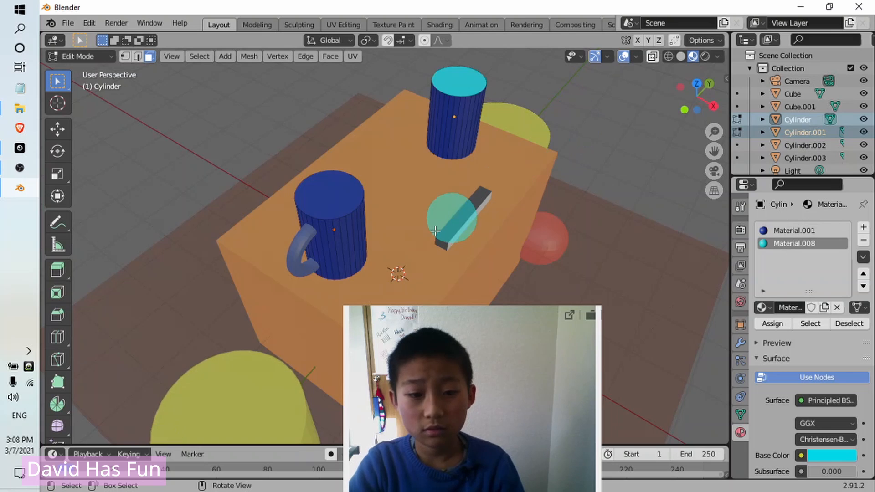
{"action": "middle_click_drag", "start_coordinate": [449, 224], "coordinate": [406, 231]}
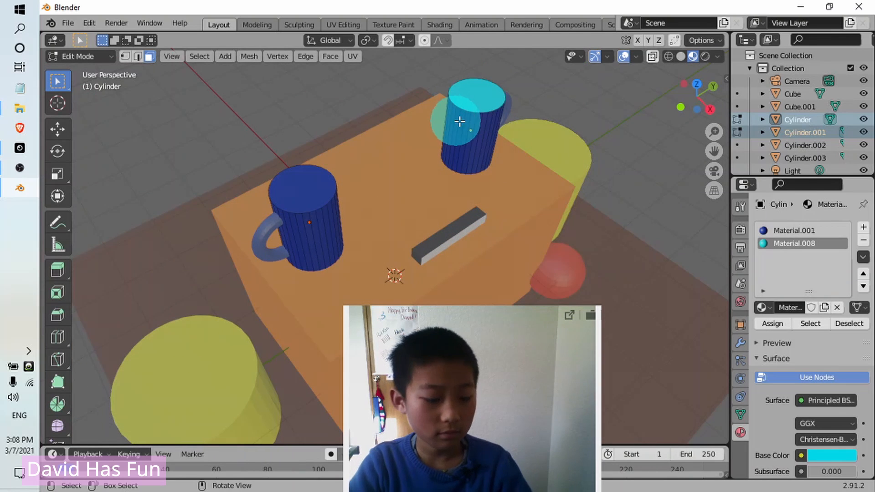
{"action": "left_click", "coordinate": [472, 99]}
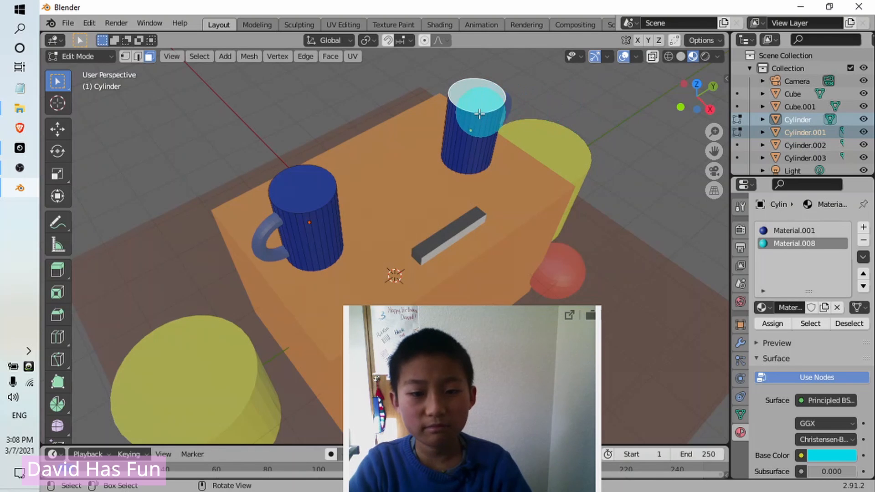
- In Object Mode, select the left mug's body and then the right mug's, and link the right mug's materials to the left one
{"action": "key", "text": "Tab"}
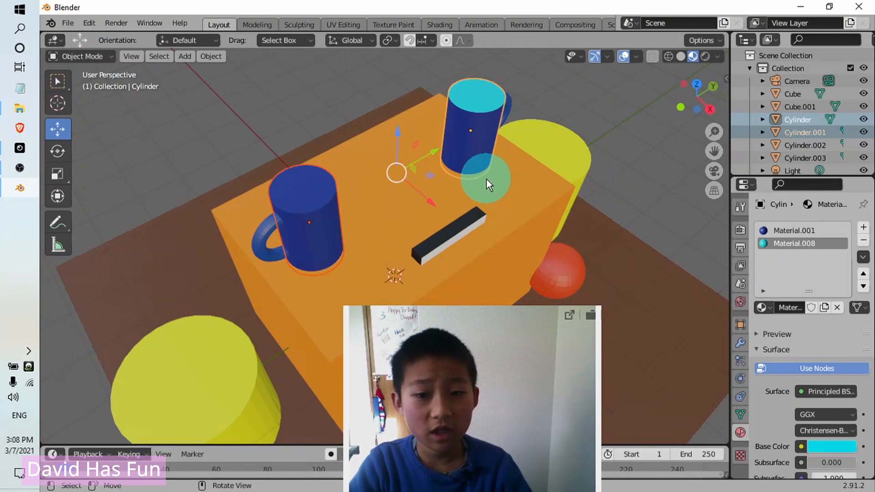
{"action": "middle_click_drag", "start_coordinate": [496, 179], "coordinate": [569, 106]}
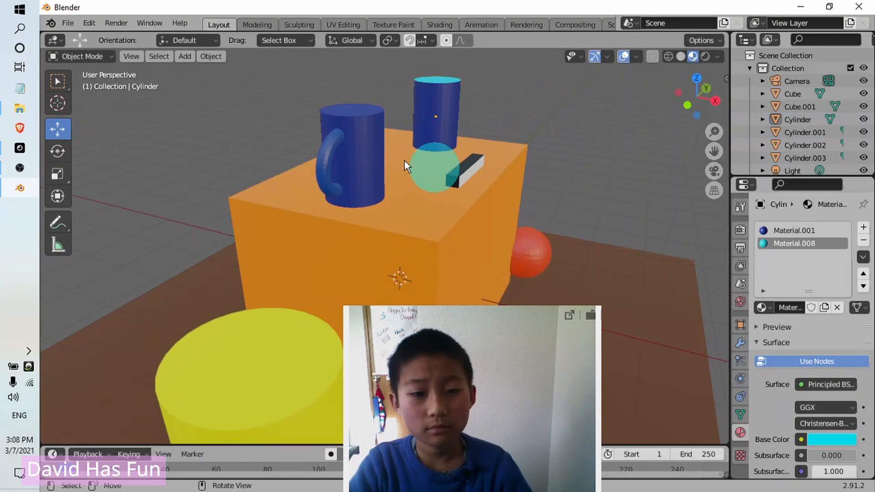
{"action": "left_click", "coordinate": [353, 134]}
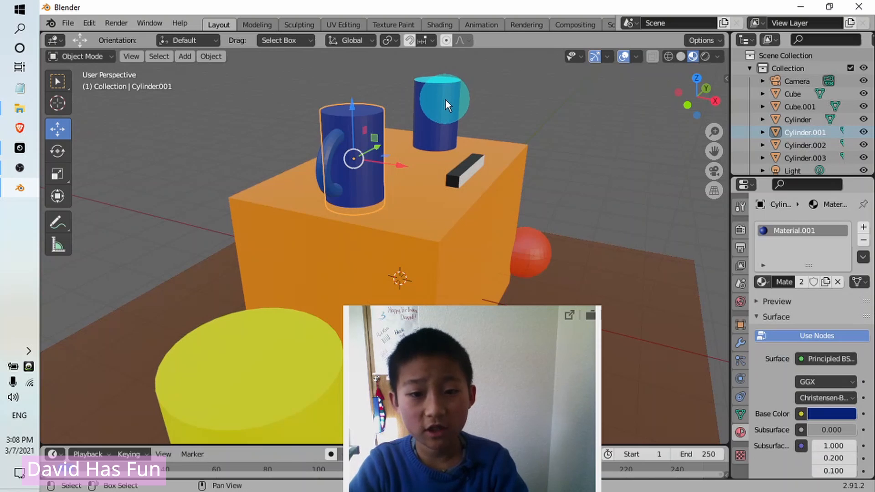
{"action": "left_click", "coordinate": [448, 98], "text": "shift"}
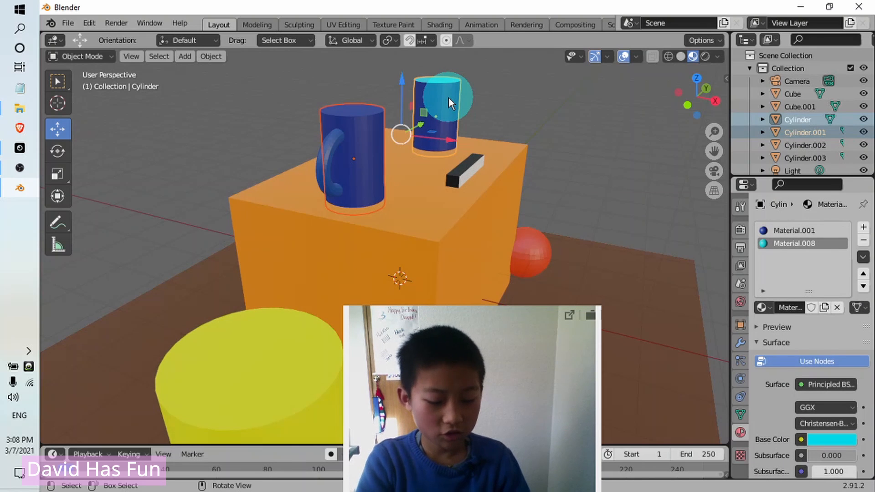
{"action": "key", "text": "ctrl+l"}
{"action": "left_click", "coordinate": [452, 92]}
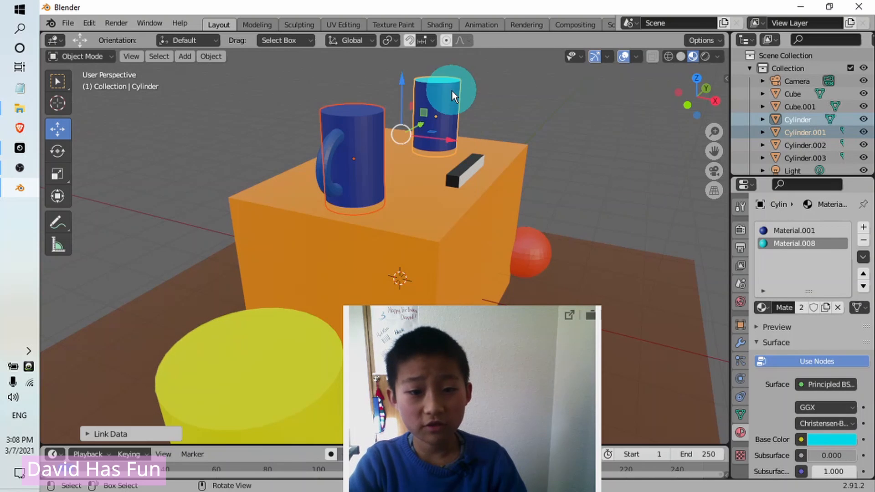
- Select only the left mug's body and, in Edit Mode, select its round top face
{"action": "mouse_move", "coordinate": [435, 157]}
{"action": "middle_mouse_down"}
{"action": "mouse_move", "coordinate": [436, 196]}
{"action": "mouse_move", "coordinate": [395, 195]}
{"action": "mouse_move", "coordinate": [336, 152]}
{"action": "mouse_move", "coordinate": [343, 157]}
{"action": "middle_mouse_up"}
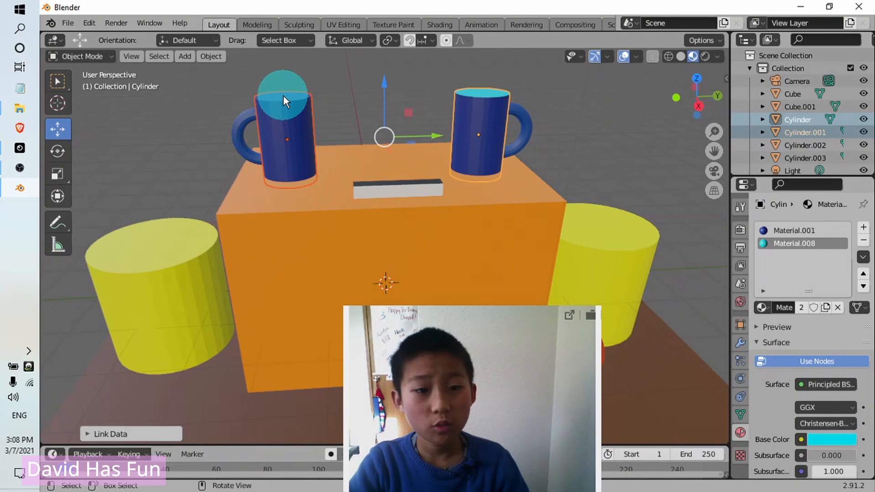
{"action": "left_click", "coordinate": [283, 95]}
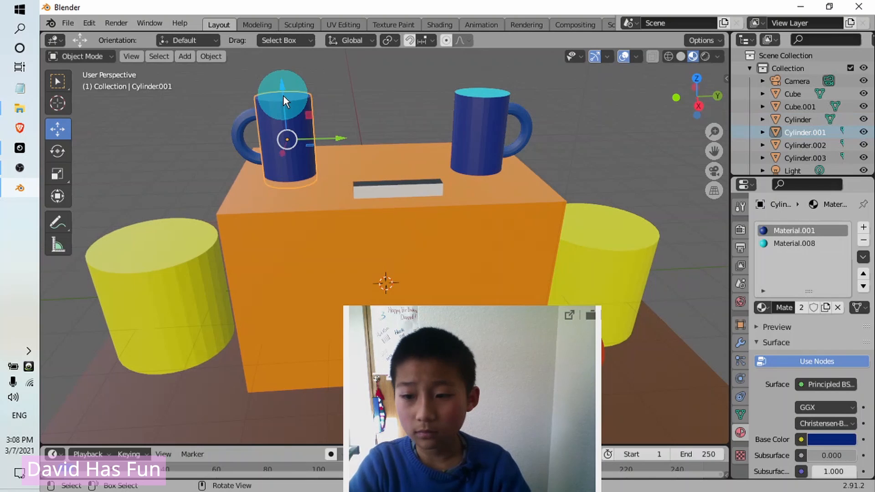
{"action": "left_click", "coordinate": [783, 246]}
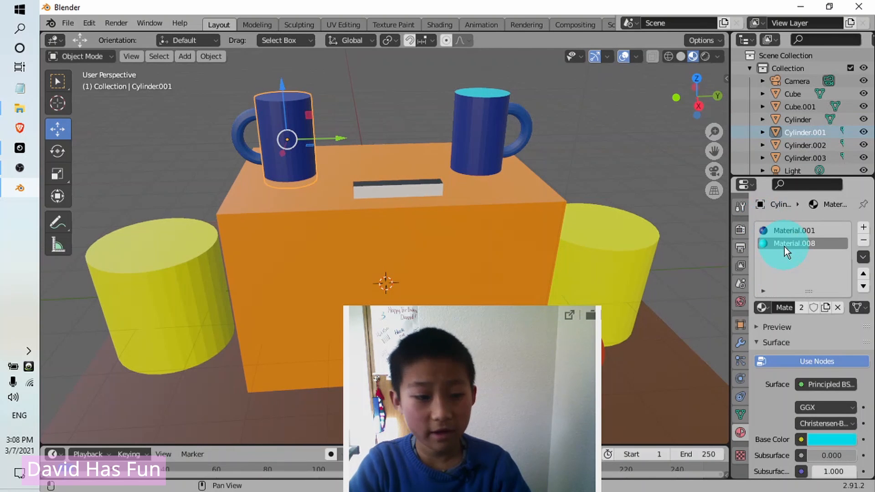
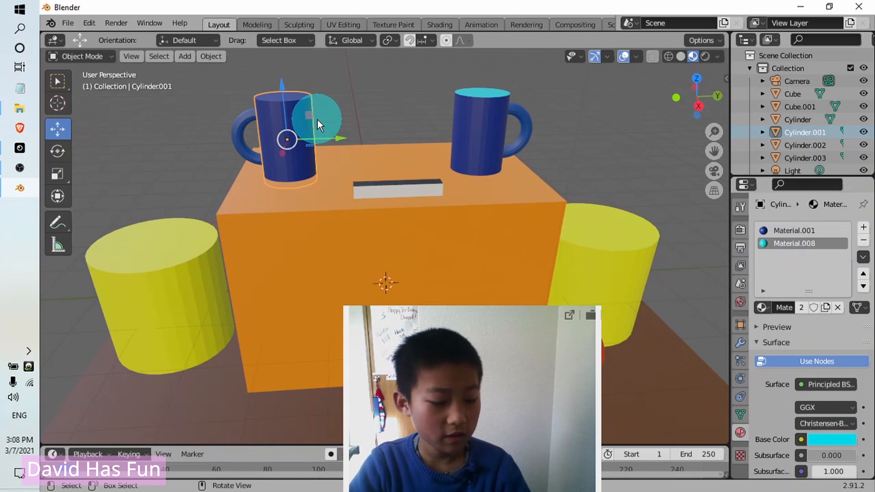
{"action": "key", "text": "Tab"}
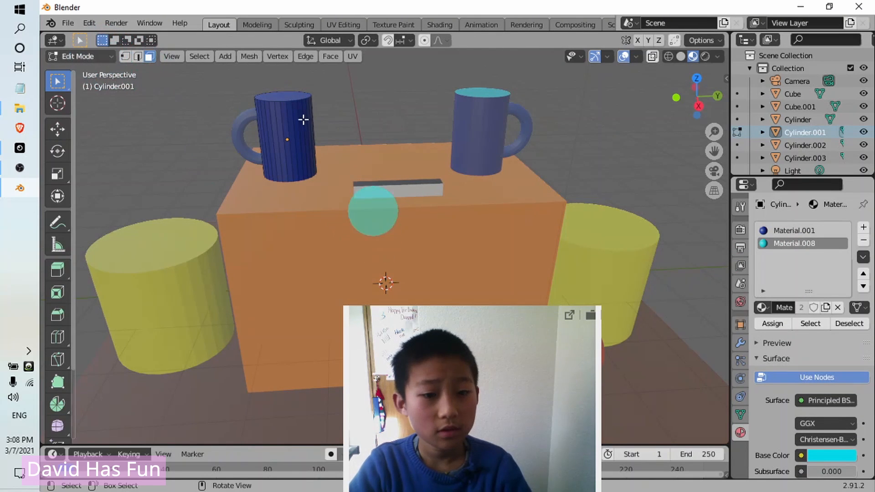
{"action": "mouse_move", "coordinate": [300, 176]}
{"action": "middle_mouse_down"}
{"action": "mouse_move", "coordinate": [305, 186]}
{"action": "mouse_move", "coordinate": [291, 162]}
{"action": "middle_mouse_up"}
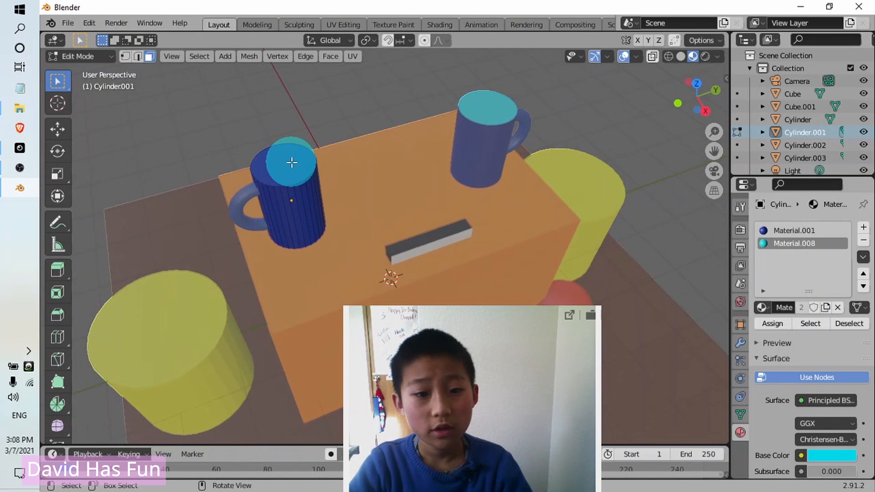
{"action": "left_click", "coordinate": [292, 162]}
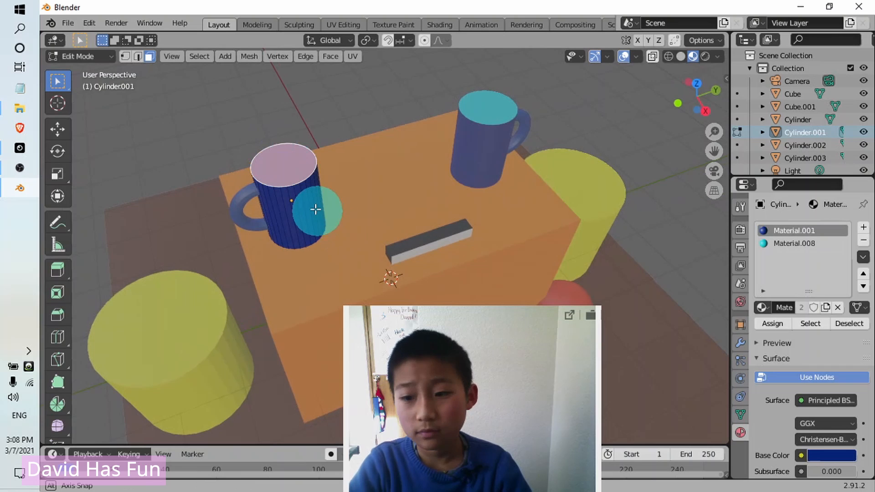
- Assign the cyan Material.008 to the left mug's top face, deselect the face, and return to Object Mode
{"action": "middle_click_drag", "start_coordinate": [313, 209], "coordinate": [316, 209]}
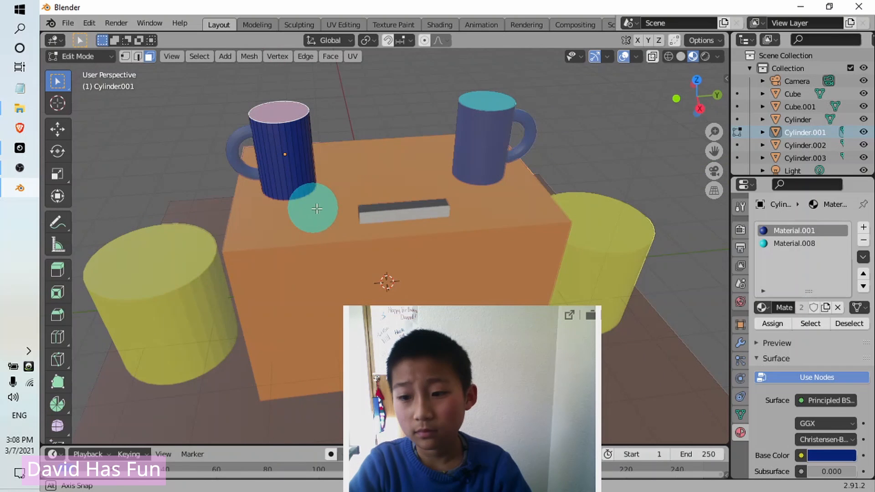
{"action": "left_click", "coordinate": [795, 242]}
{"action": "left_click", "coordinate": [781, 328]}
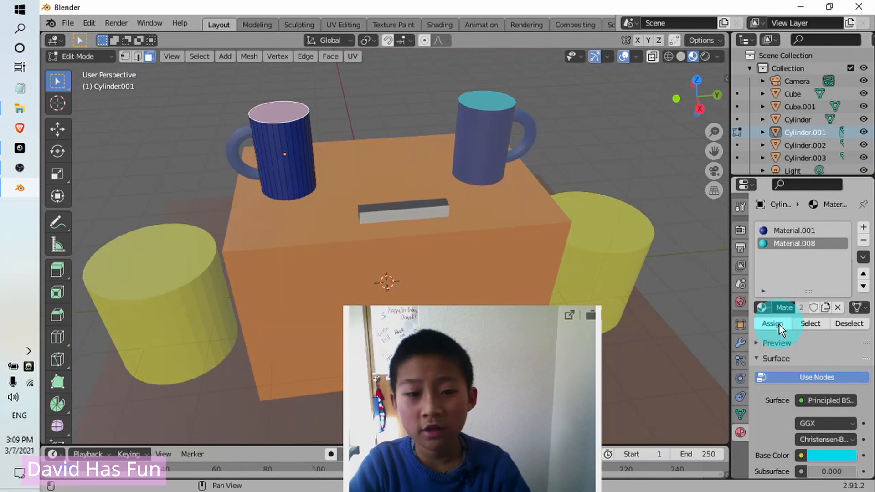
{"action": "left_click", "coordinate": [484, 229]}
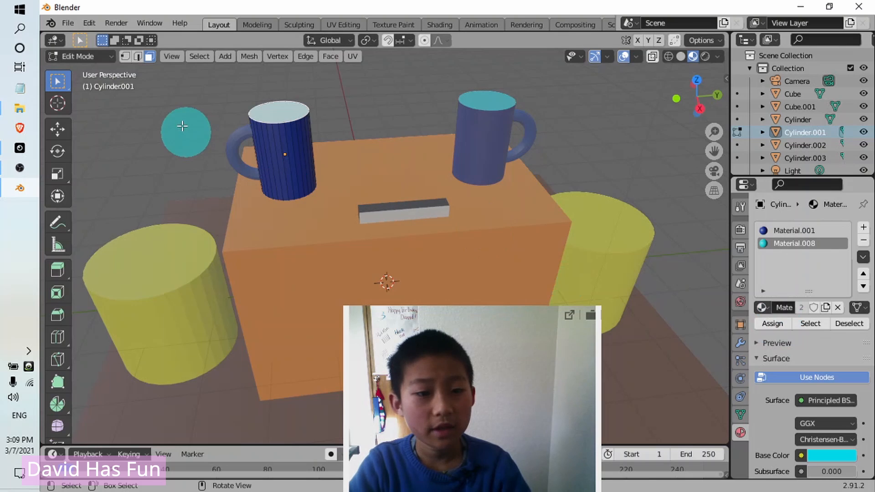
{"action": "middle_click_drag", "start_coordinate": [277, 263], "coordinate": [236, 228]}
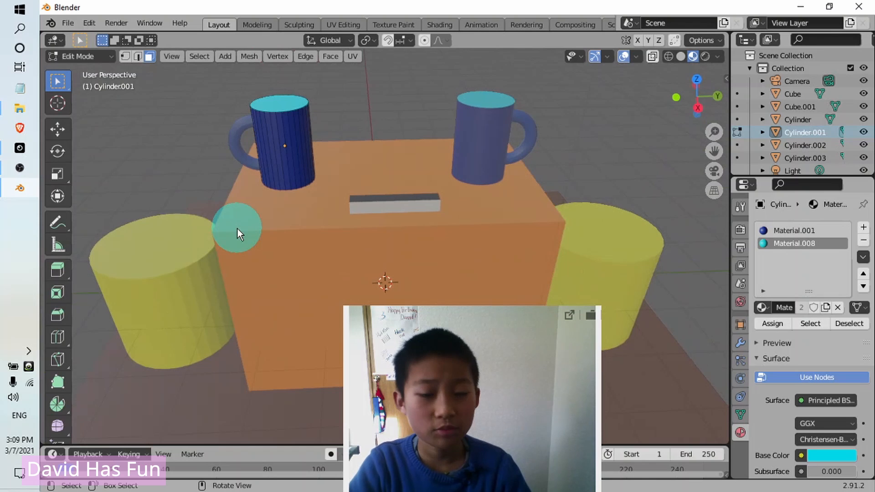
{"action": "key", "text": "Tab"}
- Select both yellow cylinders and, in Edit Mode, select the left cylinder's round top face
{"action": "middle_click_drag", "start_coordinate": [420, 240], "coordinate": [351, 208]}
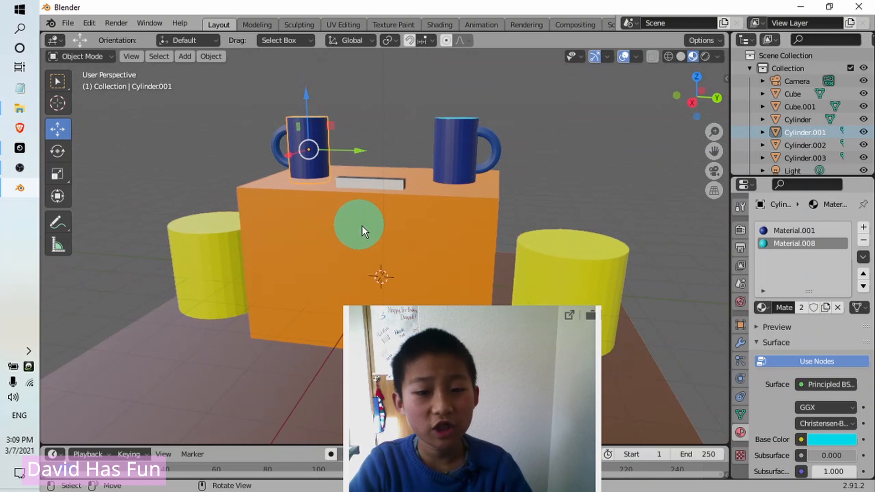
{"action": "mouse_move", "coordinate": [401, 261]}
{"action": "middle_mouse_down"}
{"action": "mouse_move", "coordinate": [437, 283]}
{"action": "mouse_move", "coordinate": [393, 248]}
{"action": "middle_mouse_up"}
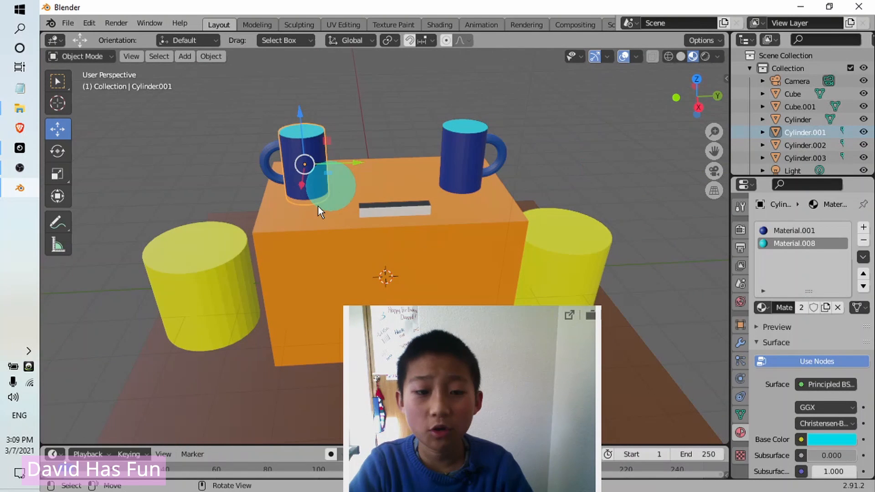
{"action": "middle_click_drag", "start_coordinate": [318, 233], "coordinate": [293, 207]}
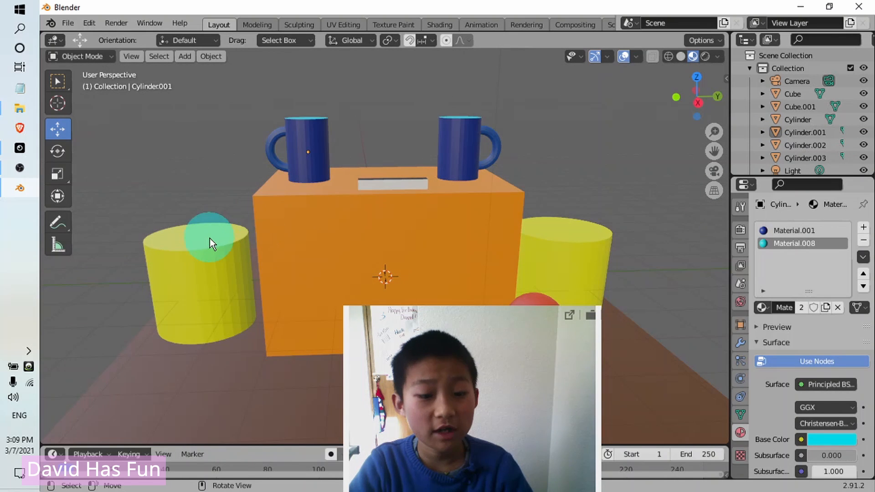
{"action": "left_click", "coordinate": [199, 231]}
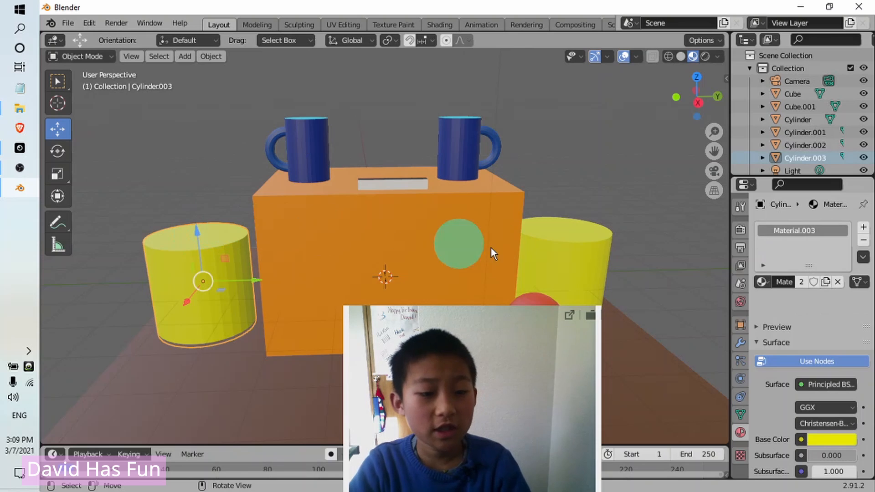
{"action": "left_click", "coordinate": [561, 245], "text": "shift"}
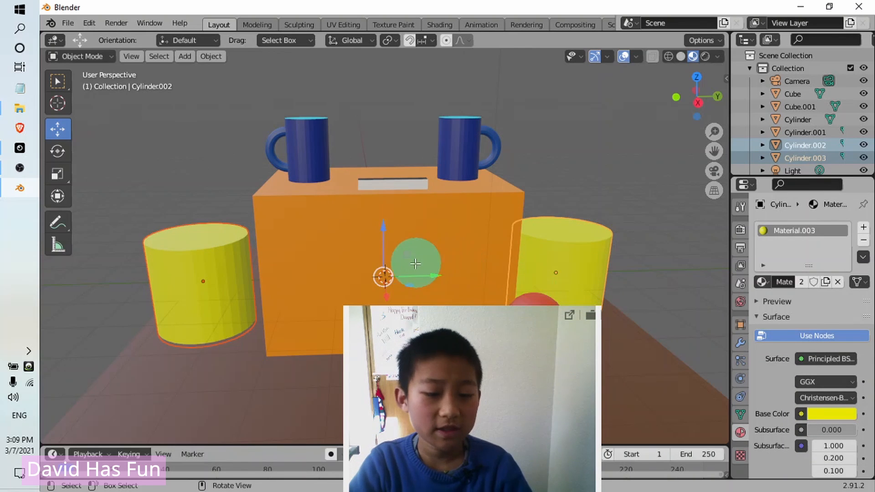
{"action": "key", "text": "Tab"}
{"action": "middle_click_drag", "start_coordinate": [297, 293], "coordinate": [286, 327]}
{"action": "left_click", "coordinate": [286, 327]}
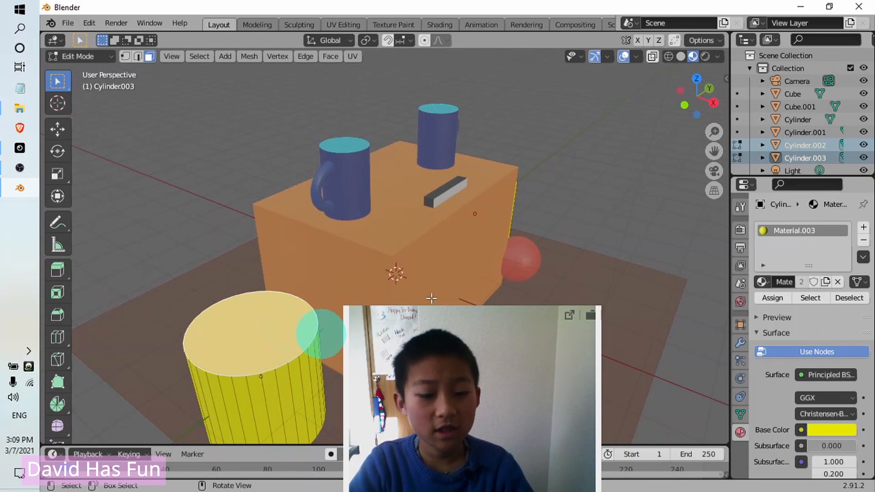
{"action": "middle_click_drag", "start_coordinate": [593, 233], "coordinate": [504, 209]}
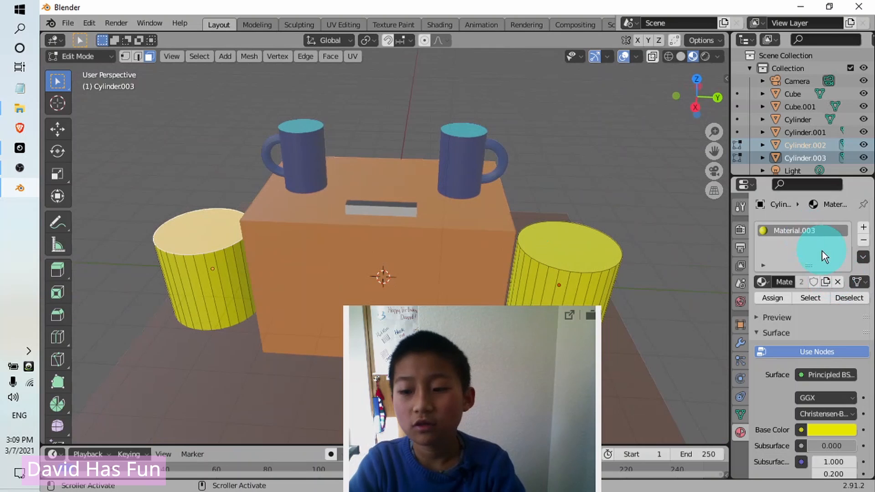
- Add a new material with orange Base Color (H 0.056, S 1.000, V 0.906) to the left cylinder and assign it to the selected top face
{"action": "left_click", "coordinate": [864, 228]}
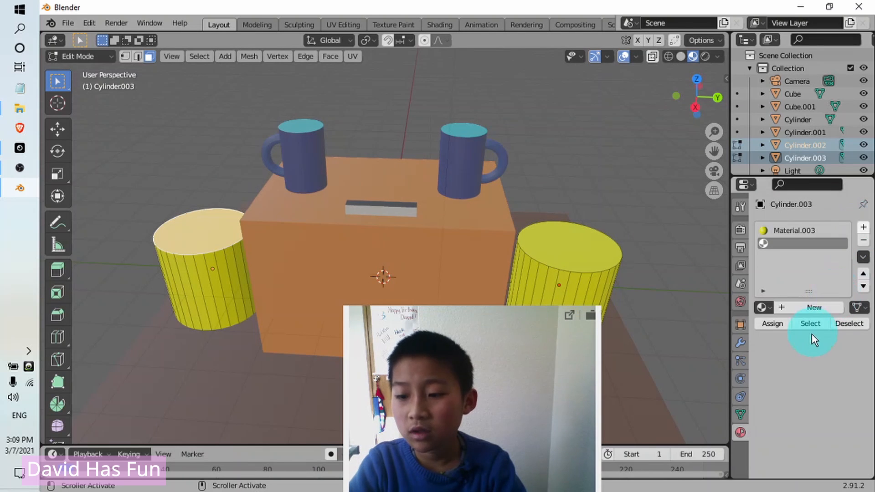
{"action": "left_click", "coordinate": [806, 308]}
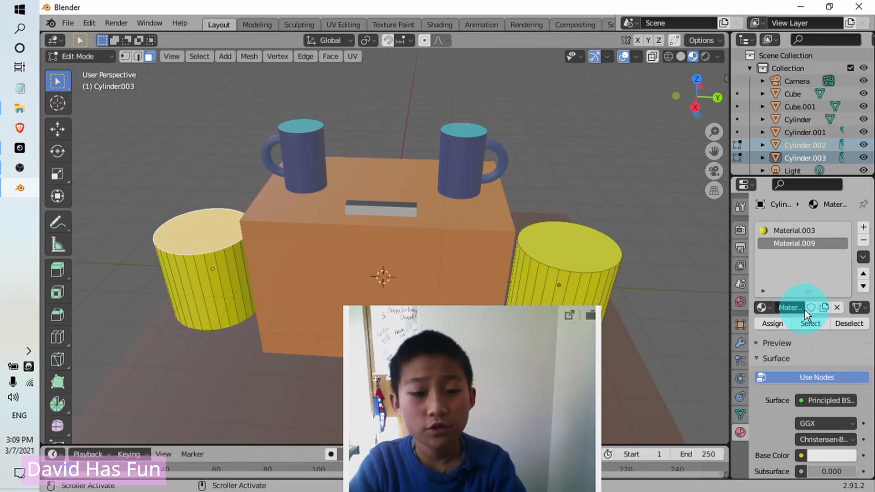
{"action": "scroll", "coordinate": [825, 364], "scroll_direction": "down", "scroll_amount": 3}
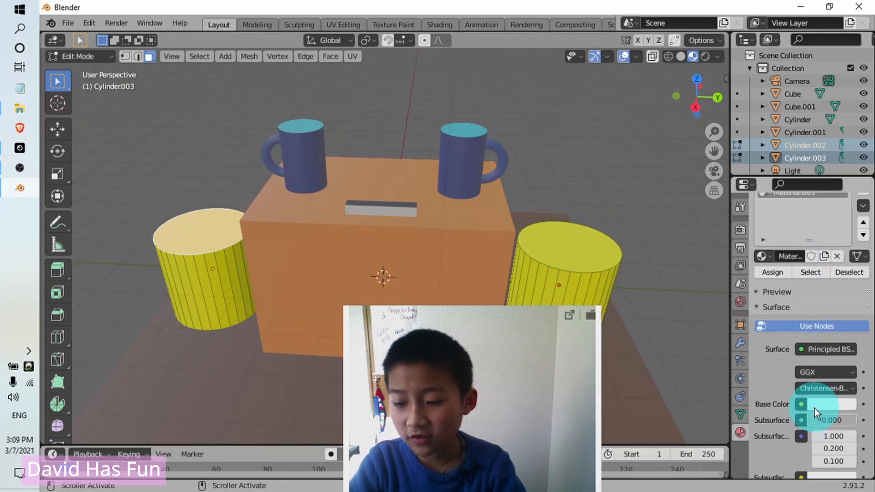
{"action": "left_click", "coordinate": [816, 405]}
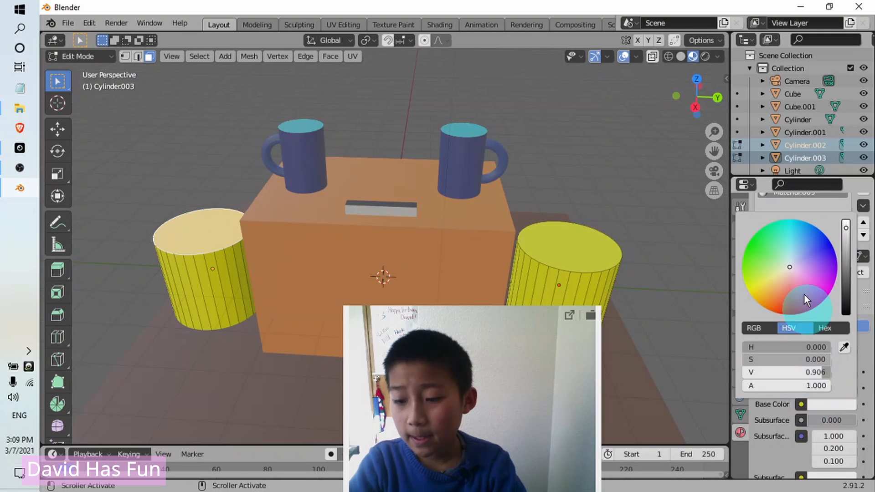
{"action": "left_click", "coordinate": [790, 271]}
{"action": "left_click", "coordinate": [763, 301]}
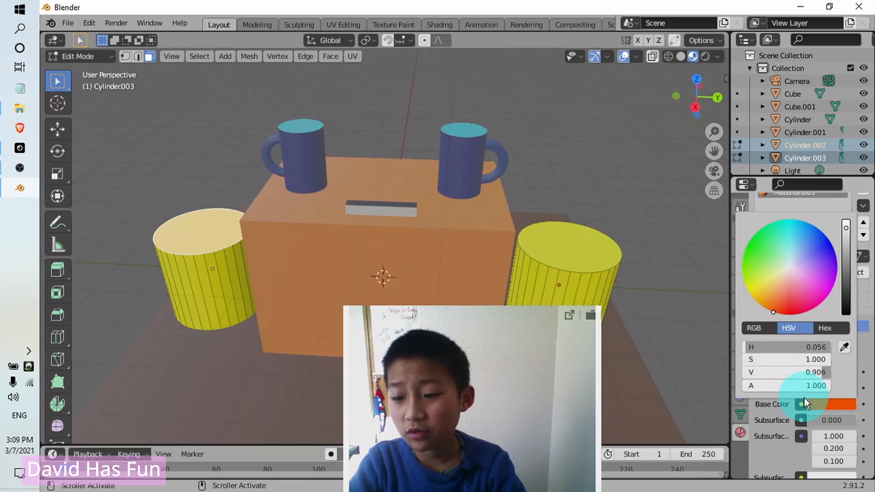
{"action": "left_click", "coordinate": [860, 342]}
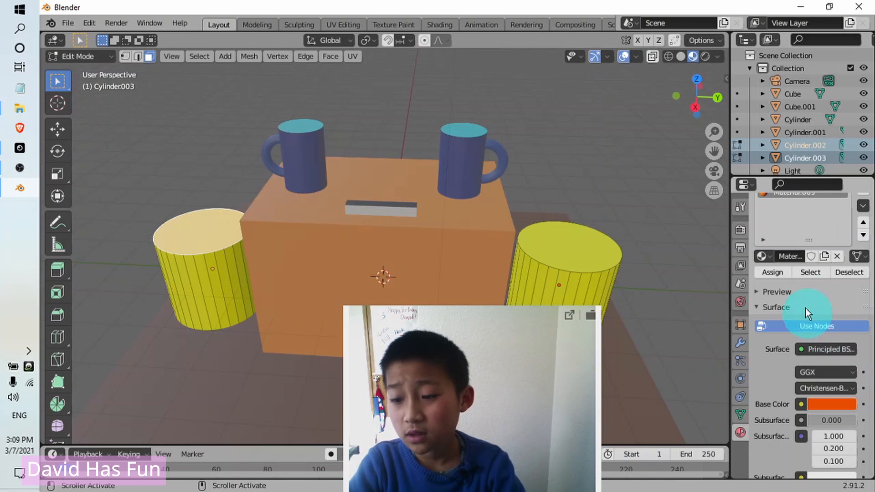
{"action": "left_click", "coordinate": [770, 273]}
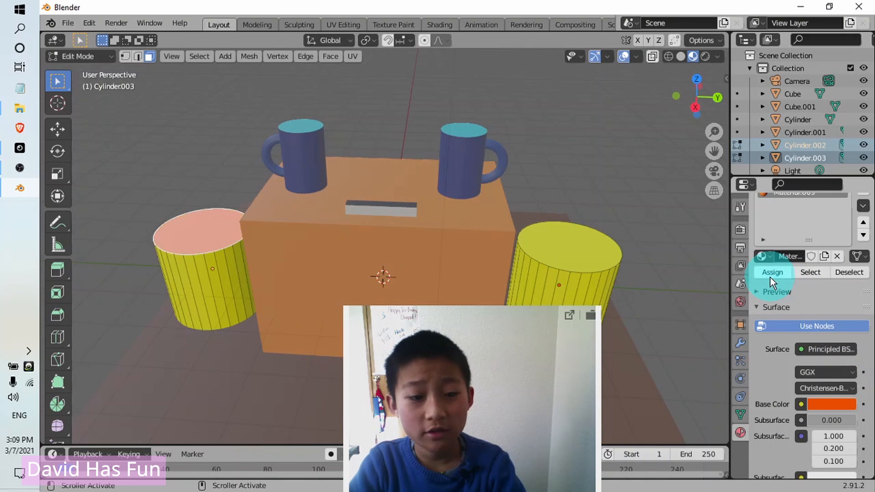
{"action": "left_click", "coordinate": [297, 296]}
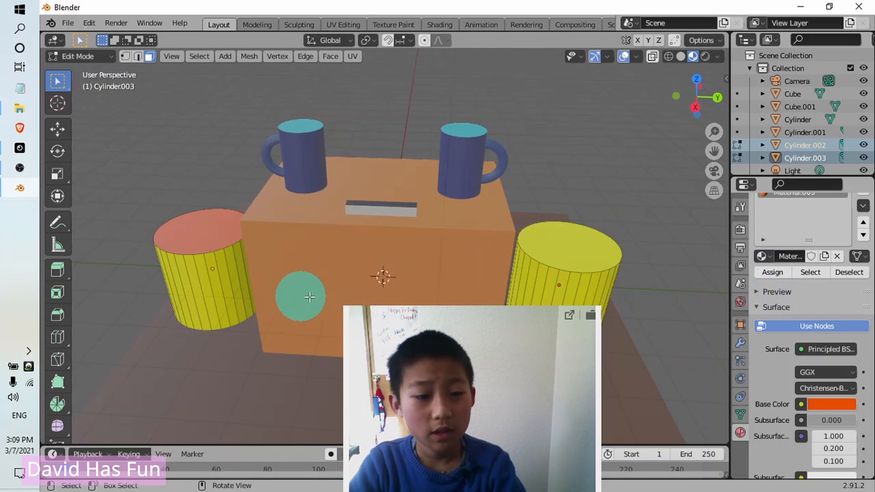
- Select the right yellow cylinder's round top face
{"action": "middle_click_drag", "start_coordinate": [297, 296], "coordinate": [578, 255]}
{"action": "left_click", "coordinate": [577, 256]}
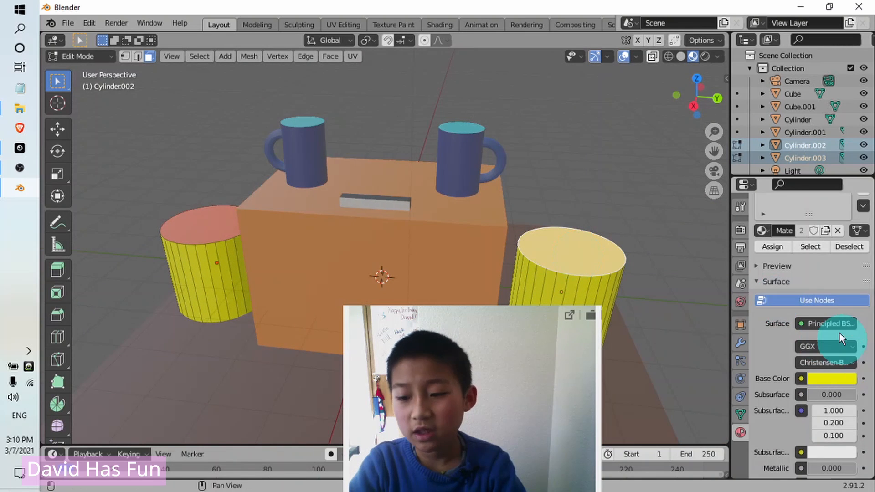
{"action": "scroll", "coordinate": [830, 317], "scroll_direction": "up", "scroll_amount": 2}
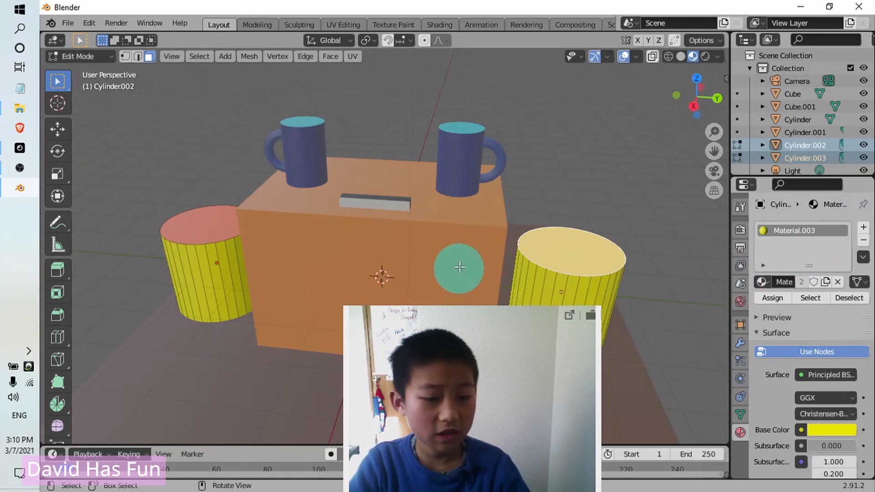
- In Object Mode, reselect the left cylinder and then the right one, and return to Edit Mode with both
{"action": "key", "text": "Tab"}
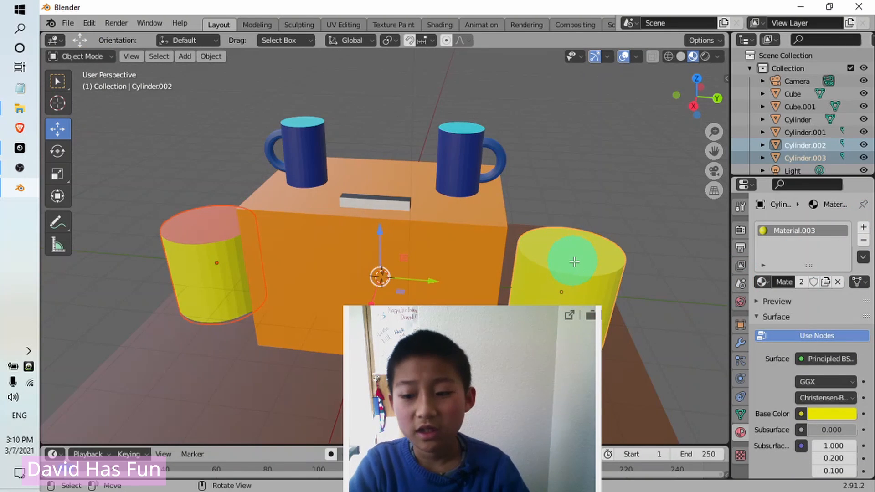
{"action": "key", "text": "Tab"}
{"action": "key", "text": "Tab"}
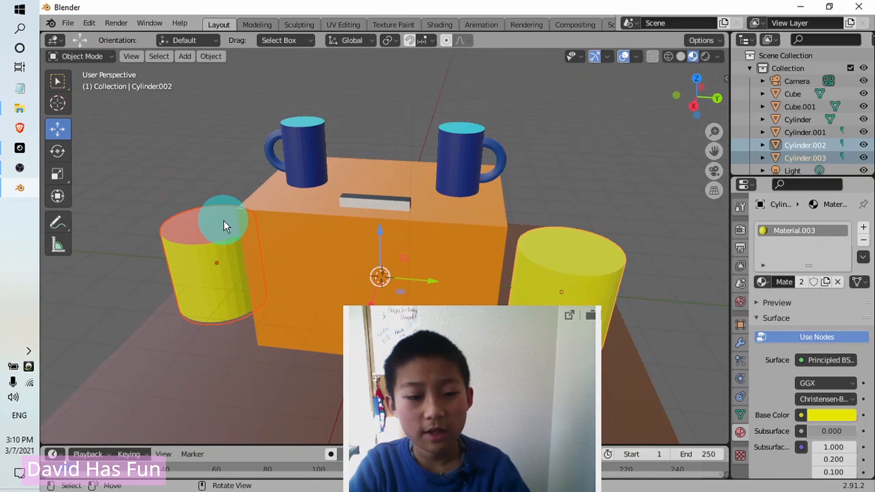
{"action": "left_click", "coordinate": [575, 179]}
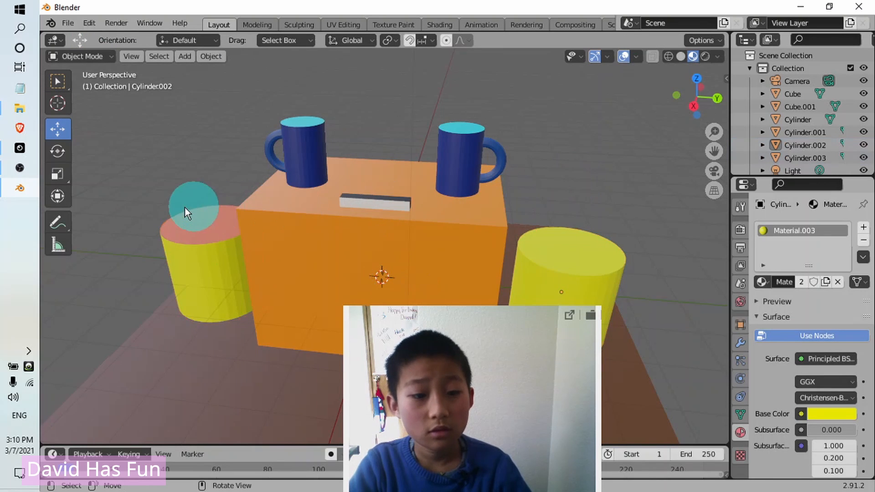
{"action": "left_click", "coordinate": [211, 239]}
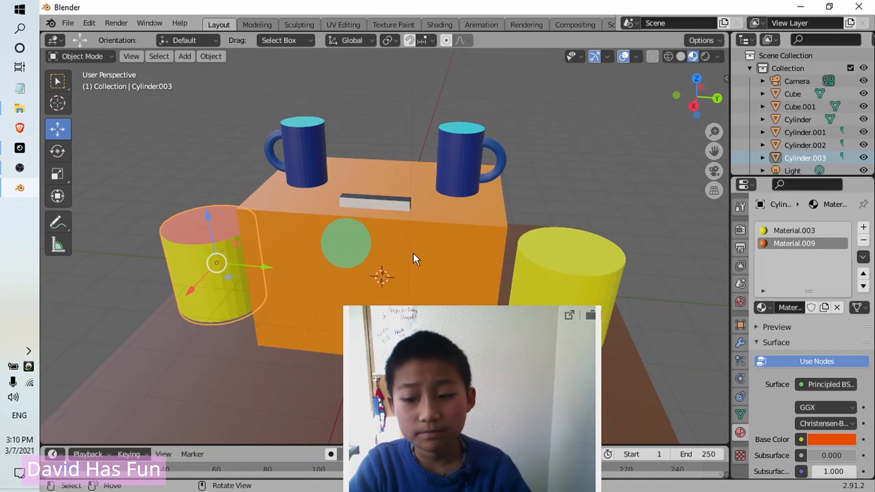
{"action": "left_click", "coordinate": [596, 262], "text": "shift"}
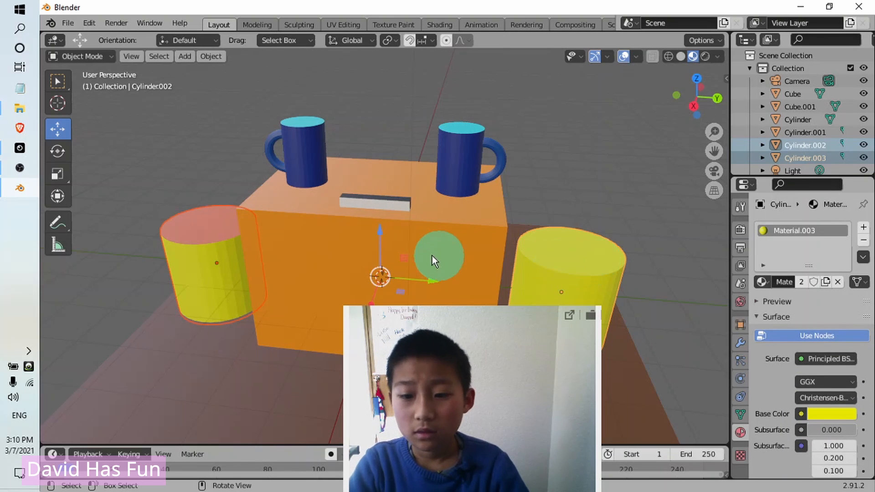
{"action": "key", "text": "Tab"}
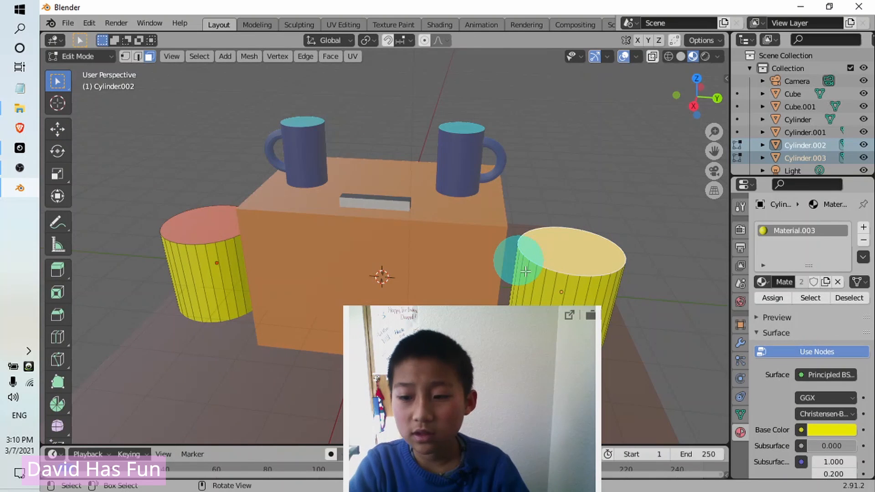
{"action": "mouse_move", "coordinate": [254, 324]}
{"action": "middle_mouse_down"}
{"action": "mouse_move", "coordinate": [292, 324]}
{"action": "mouse_move", "coordinate": [260, 319]}
{"action": "middle_mouse_up"}
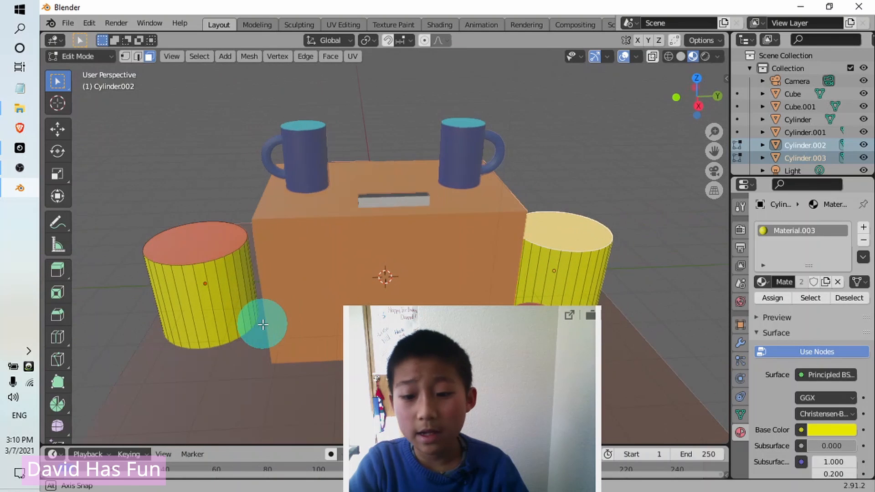
- Add a new material with orange Base Color to the right yellow cylinder, assign it to the selected top face, and return to Object Mode
{"action": "left_click", "coordinate": [206, 239]}
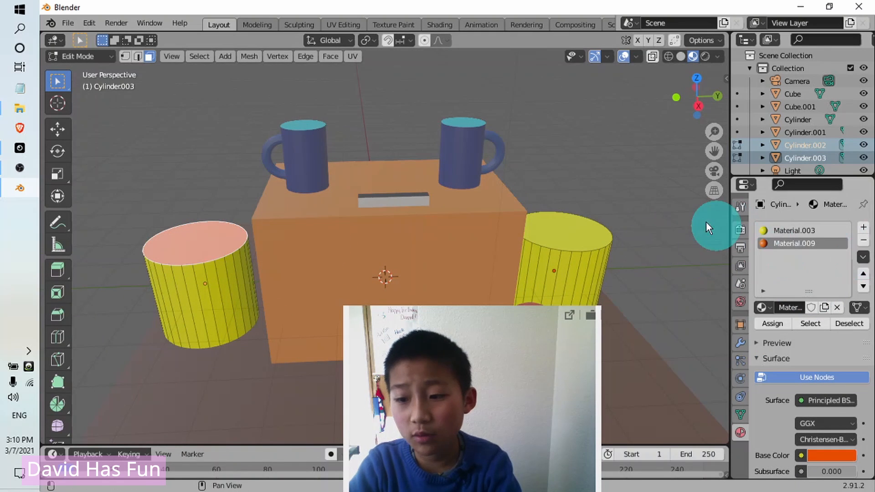
{"action": "left_click", "coordinate": [554, 240]}
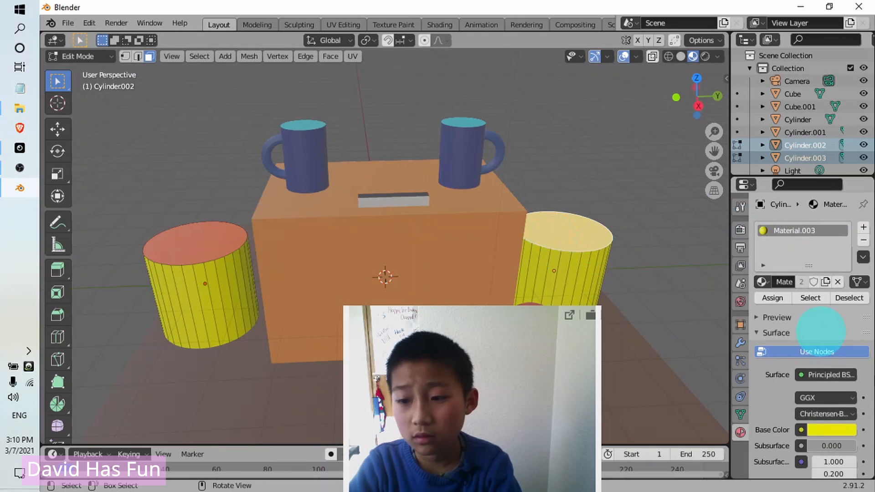
{"action": "left_click", "coordinate": [864, 229]}
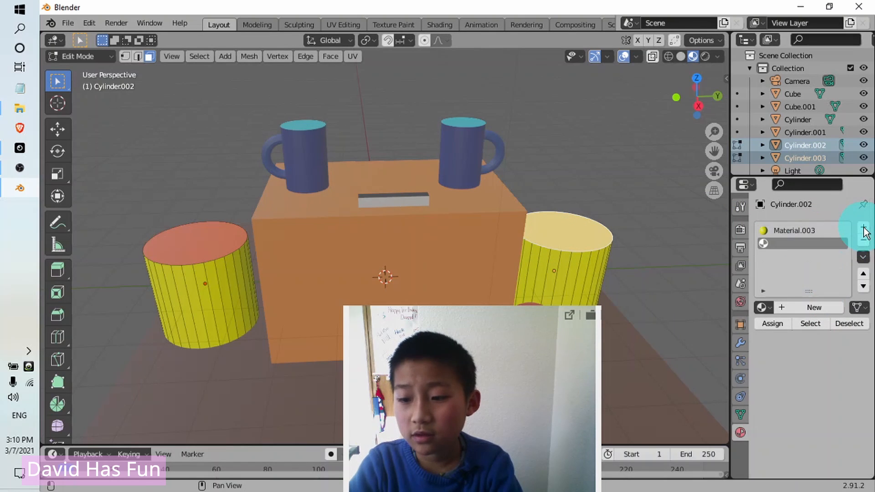
{"action": "left_click", "coordinate": [814, 308]}
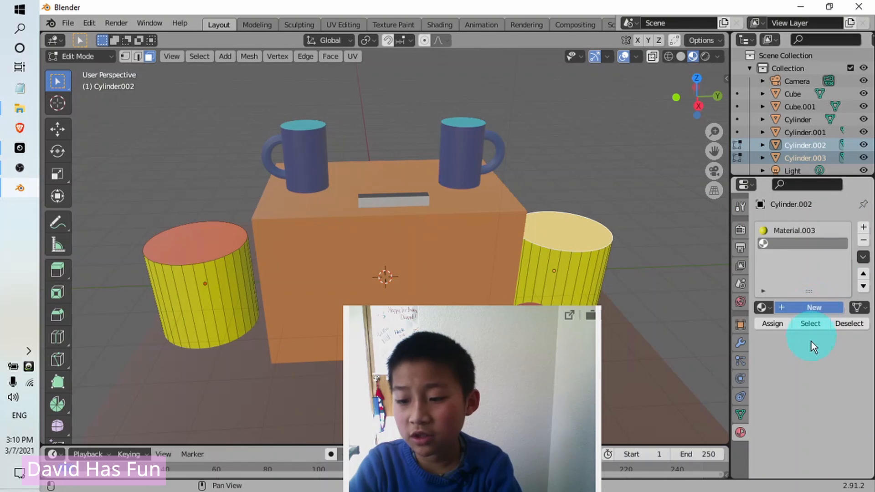
{"action": "scroll", "coordinate": [811, 356], "scroll_direction": "down", "scroll_amount": 5}
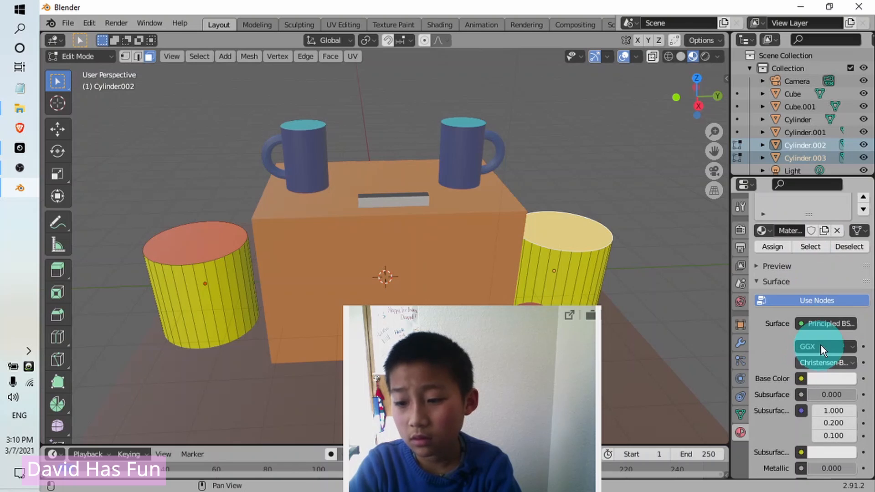
{"action": "left_click", "coordinate": [826, 378]}
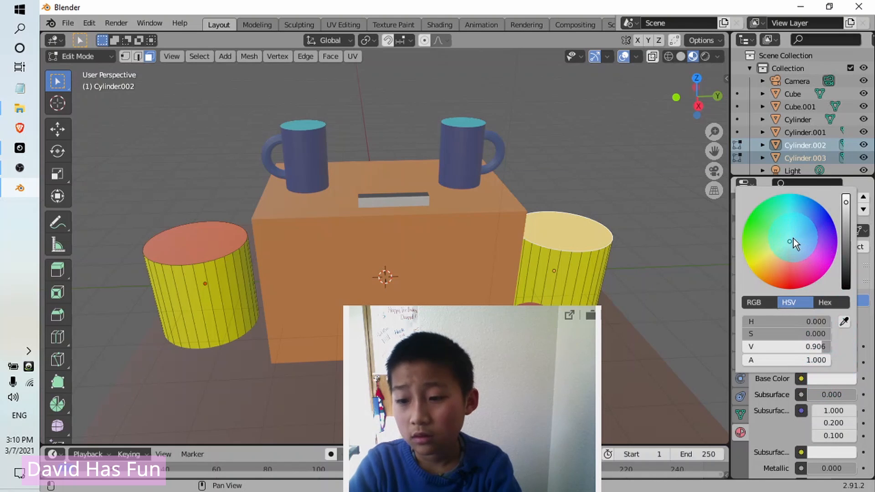
{"action": "left_click", "coordinate": [792, 239]}
{"action": "left_click", "coordinate": [772, 283]}
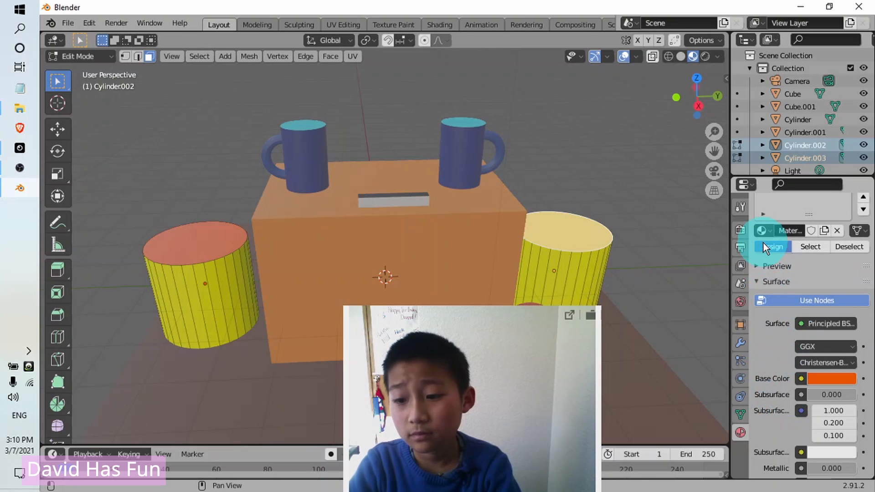
{"action": "left_click", "coordinate": [763, 242]}
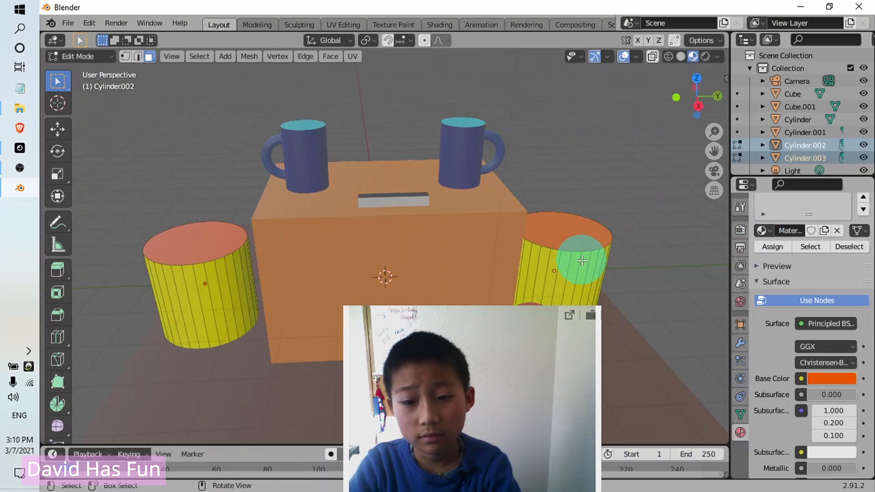
{"action": "mouse_move", "coordinate": [582, 260]}
{"action": "middle_mouse_down"}
{"action": "mouse_move", "coordinate": [575, 325]}
{"action": "mouse_move", "coordinate": [573, 253]}
{"action": "middle_mouse_up"}
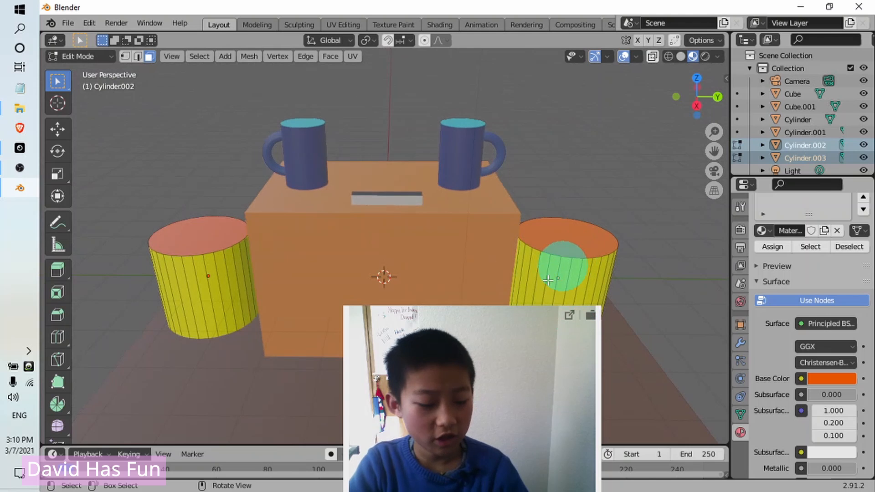
{"action": "key", "text": "Tab"}
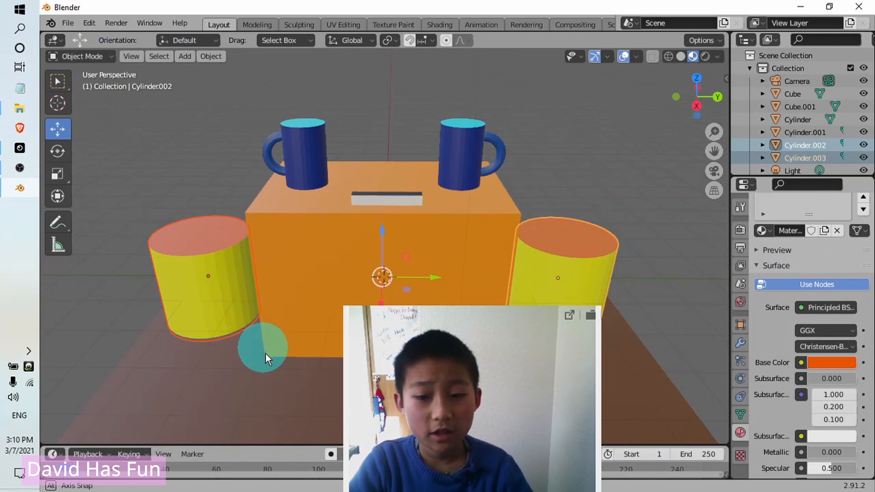
- Deselect the cylinders, select the scene camera and switch the viewport to camera view
{"action": "middle_click_drag", "start_coordinate": [265, 353], "coordinate": [314, 295]}
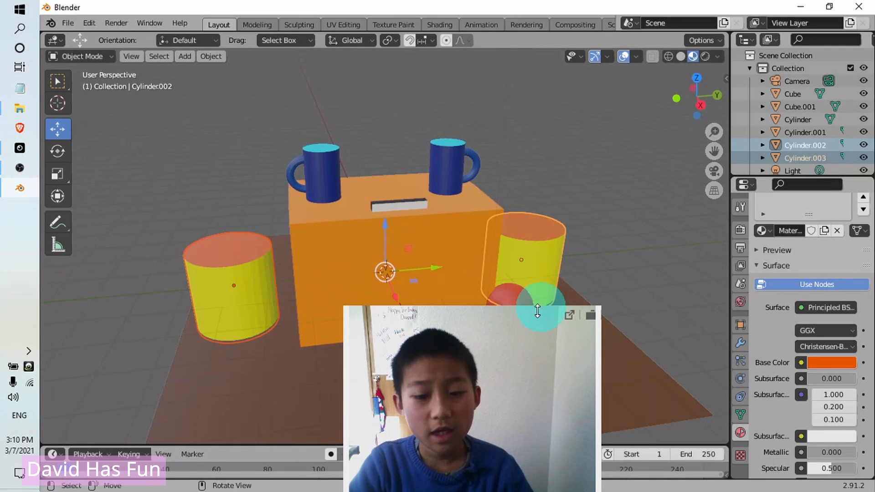
{"action": "left_click_drag", "start_coordinate": [521, 328], "coordinate": [798, 316]}
{"action": "left_click", "coordinate": [592, 143]}
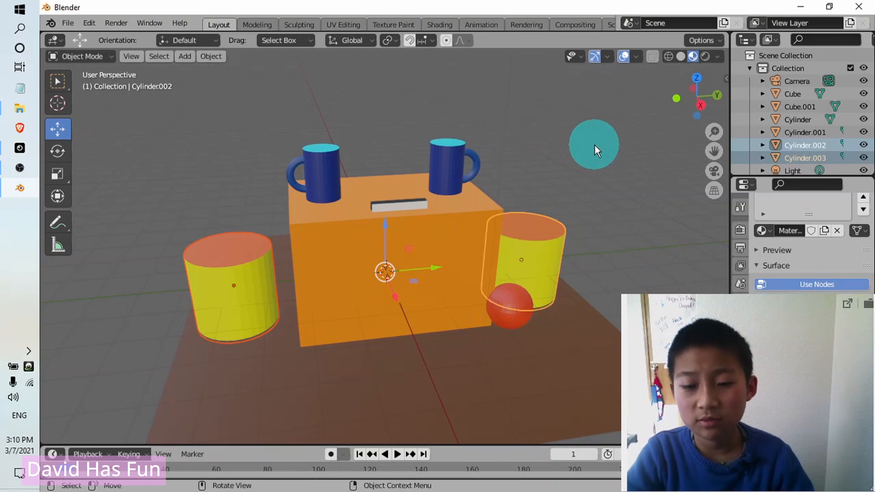
{"action": "scroll", "coordinate": [480, 240], "scroll_direction": "down", "scroll_amount": 3}
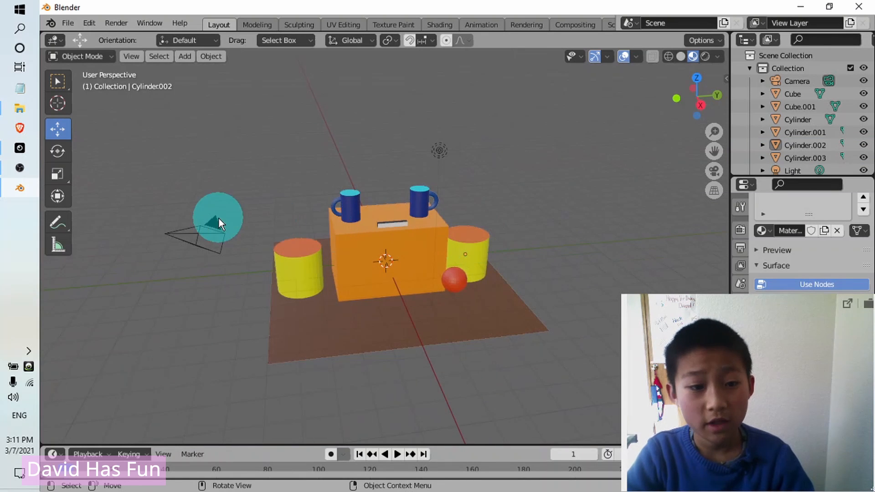
{"action": "left_click", "coordinate": [200, 238]}
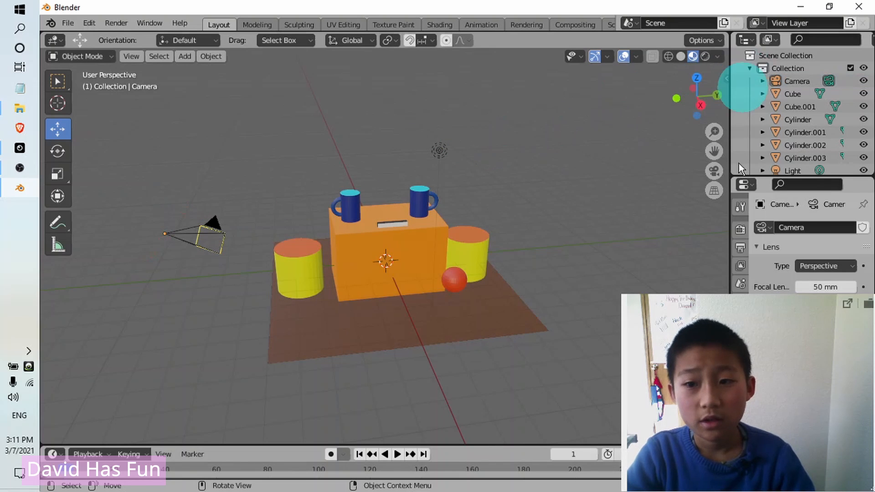
{"action": "left_click", "coordinate": [721, 173]}
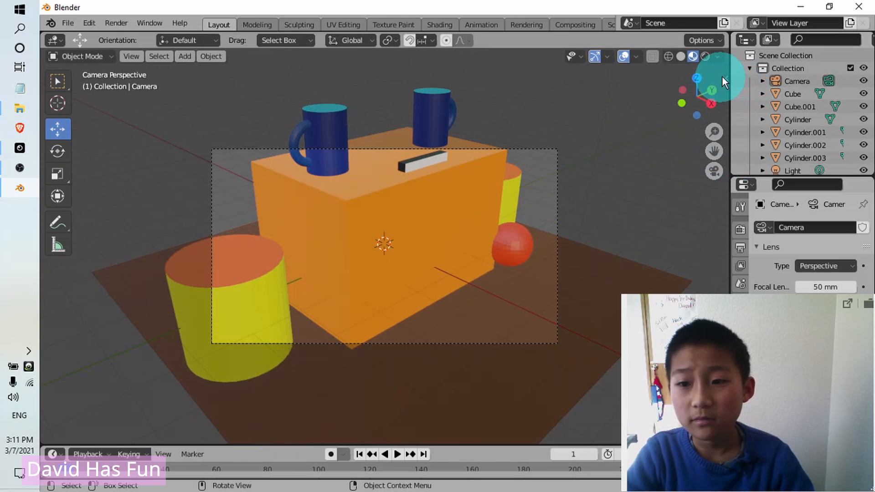
- Lock the camera to the view in the View Lock settings
{"action": "left_click_drag", "start_coordinate": [724, 74], "coordinate": [704, 77]}
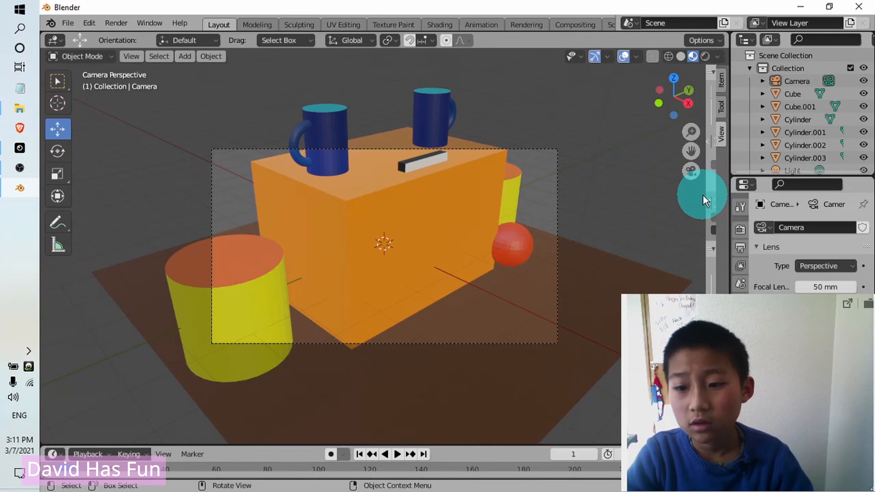
{"action": "left_click_drag", "start_coordinate": [703, 195], "coordinate": [663, 187]}
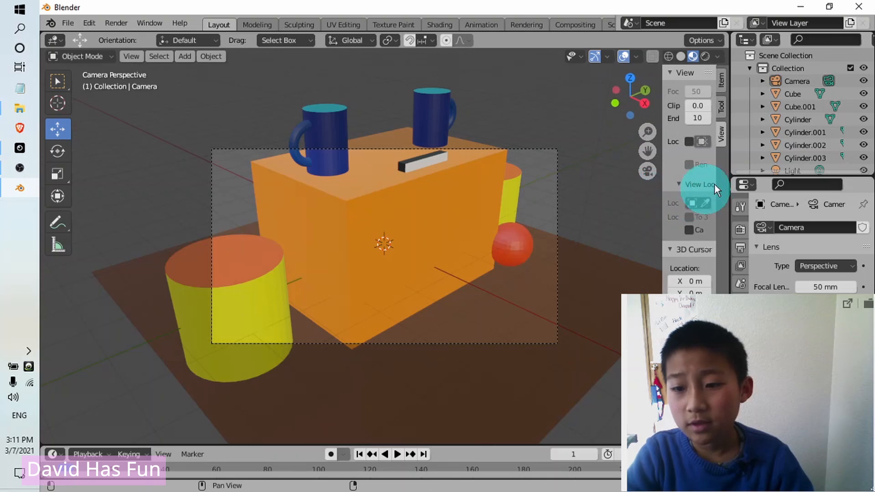
{"action": "left_click", "coordinate": [689, 230]}
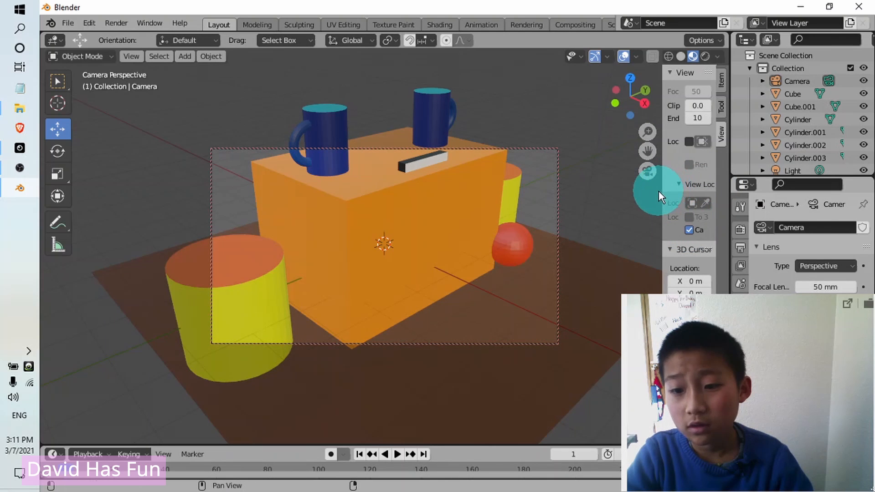
{"action": "left_click_drag", "start_coordinate": [662, 192], "coordinate": [736, 179]}
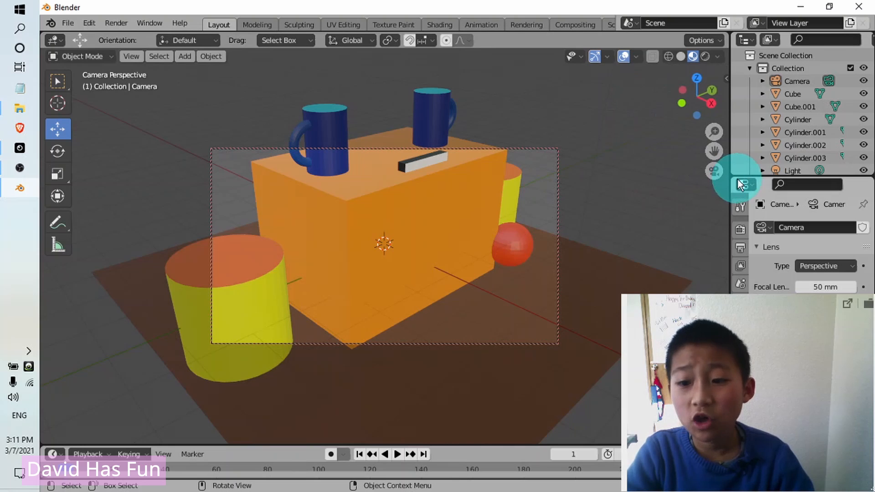
- Reframe the camera so it faces the block's front with both cylinders and the sphere in frame, and leave camera view
{"action": "scroll", "coordinate": [475, 218], "scroll_direction": "down", "scroll_amount": 5}
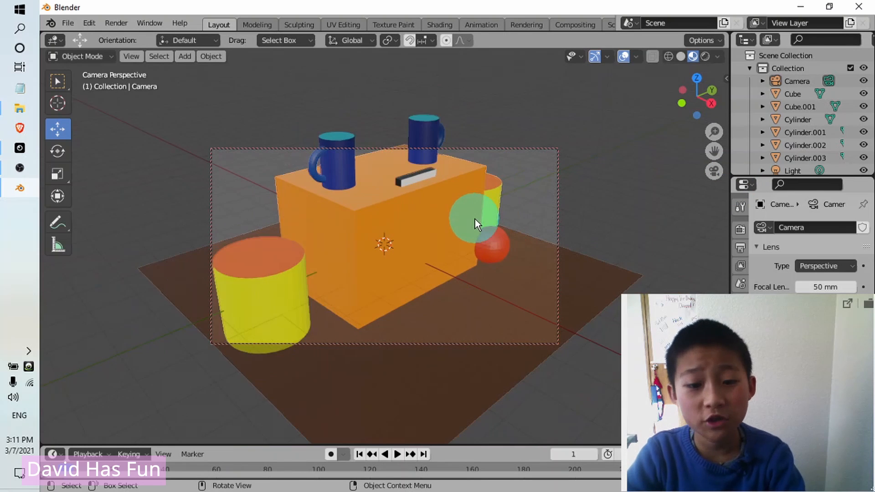
{"action": "middle_click_drag", "start_coordinate": [474, 217], "coordinate": [405, 222]}
{"action": "scroll", "coordinate": [405, 223], "scroll_direction": "up", "scroll_amount": 2}
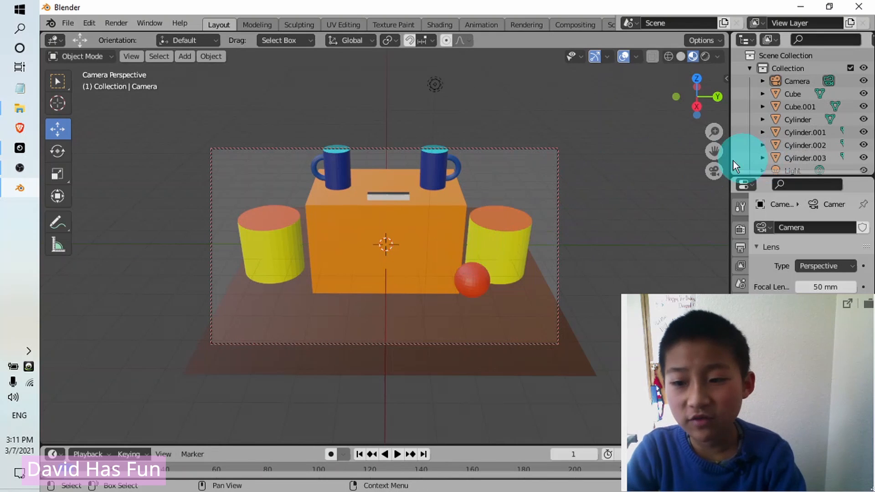
{"action": "left_click", "coordinate": [713, 171]}
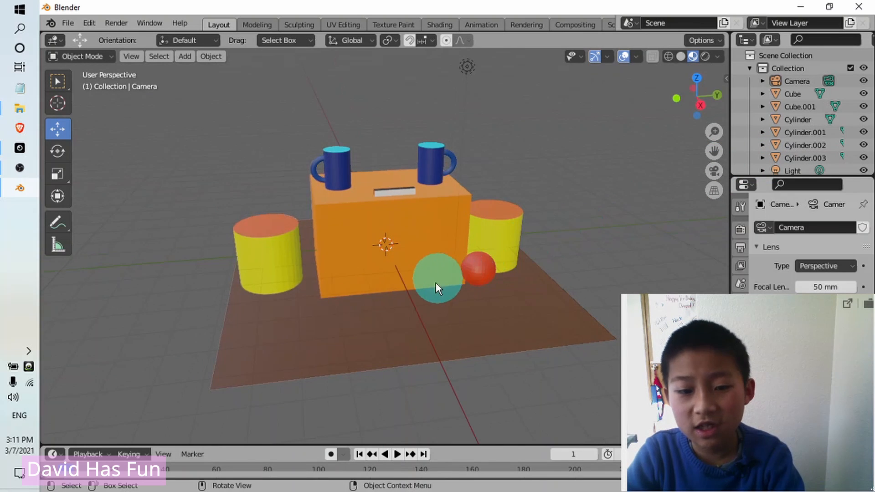
- Select the red sphere beside the block and enter Edit Mode
{"action": "middle_click_drag", "start_coordinate": [430, 287], "coordinate": [493, 284]}
{"action": "scroll", "coordinate": [493, 284], "scroll_direction": "down", "scroll_amount": 3}
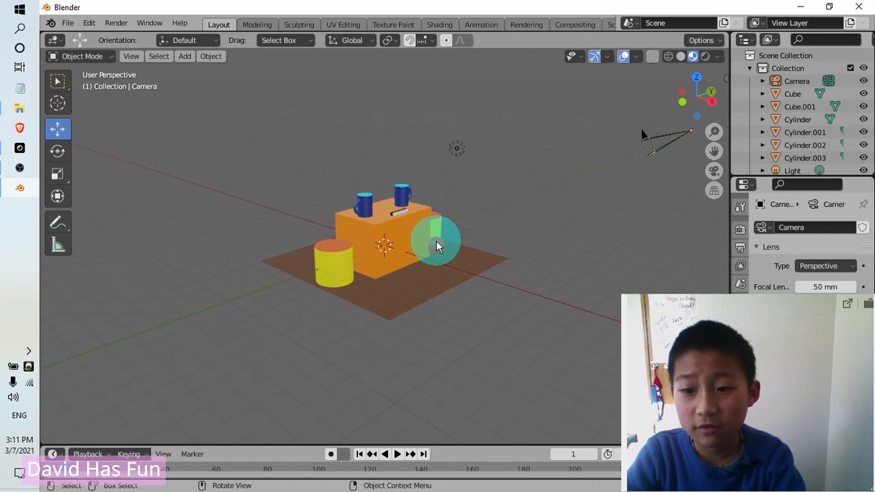
{"action": "scroll", "coordinate": [436, 241], "scroll_direction": "up", "scroll_amount": 5}
{"action": "middle_click_drag", "start_coordinate": [452, 248], "coordinate": [591, 267]}
{"action": "middle_click_drag", "start_coordinate": [504, 286], "coordinate": [715, 269]}
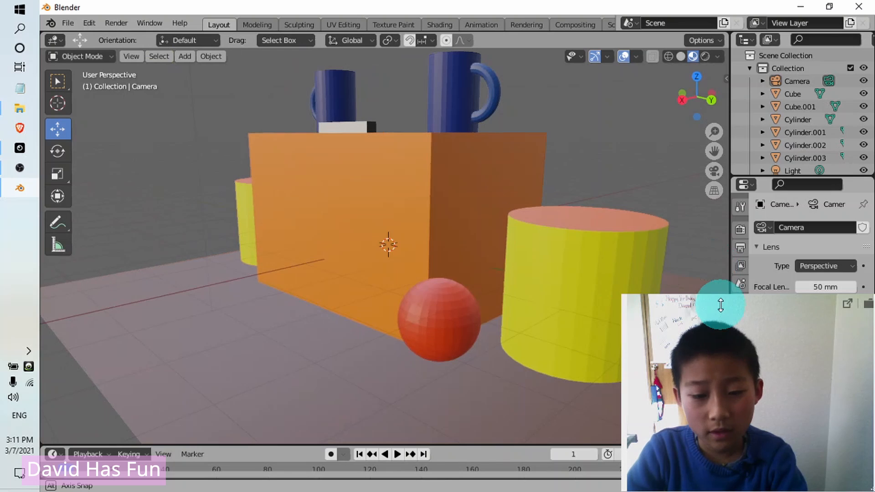
{"action": "left_click", "coordinate": [436, 322]}
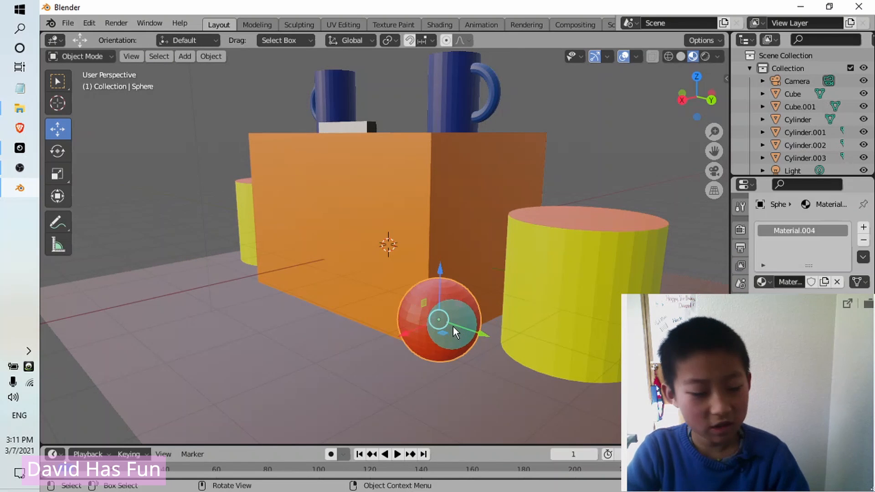
{"action": "key", "text": "Tab"}
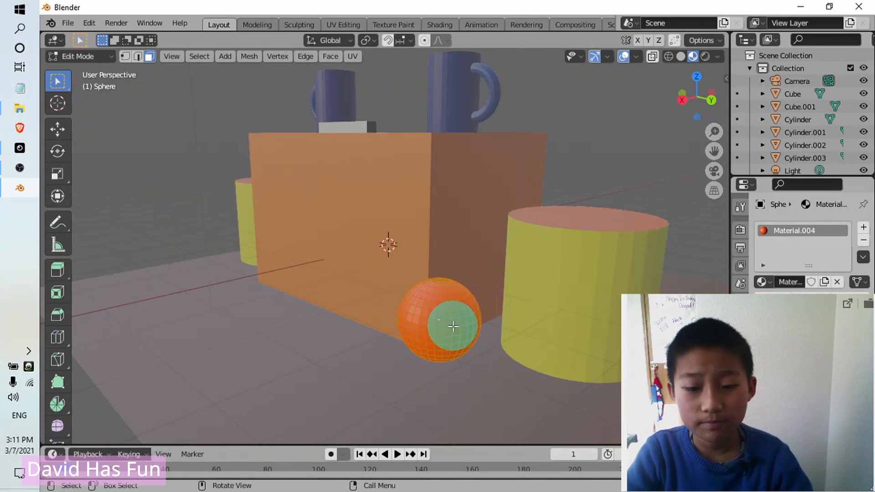
- Select a single face on the side of the red sphere
{"action": "scroll", "coordinate": [453, 327], "scroll_direction": "up", "scroll_amount": 3}
{"action": "middle_click_drag", "start_coordinate": [463, 354], "coordinate": [483, 318]}
{"action": "scroll", "coordinate": [451, 337], "scroll_direction": "up", "scroll_amount": 4}
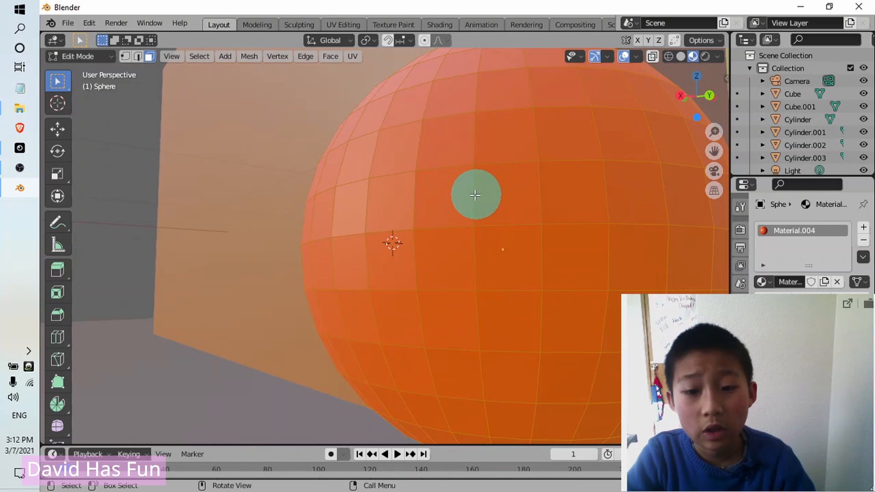
{"action": "left_click", "coordinate": [489, 210]}
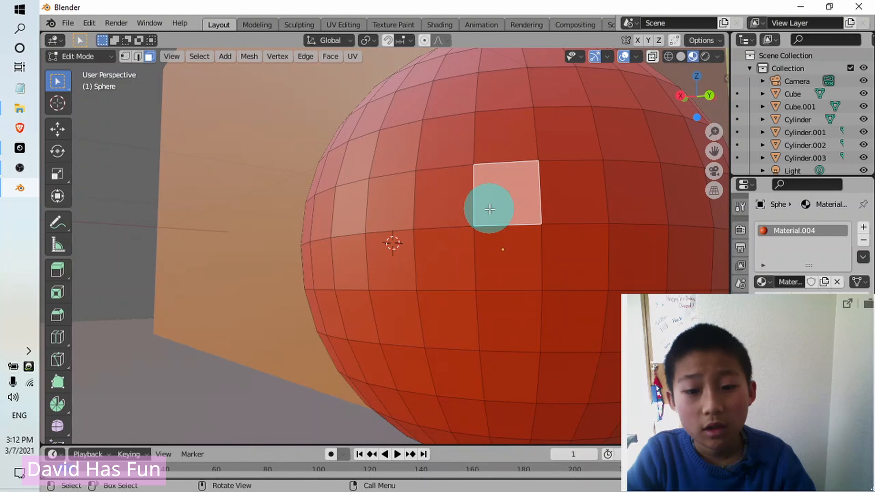
{"action": "middle_click_drag", "start_coordinate": [521, 238], "coordinate": [481, 211]}
{"action": "left_click", "coordinate": [485, 210]}
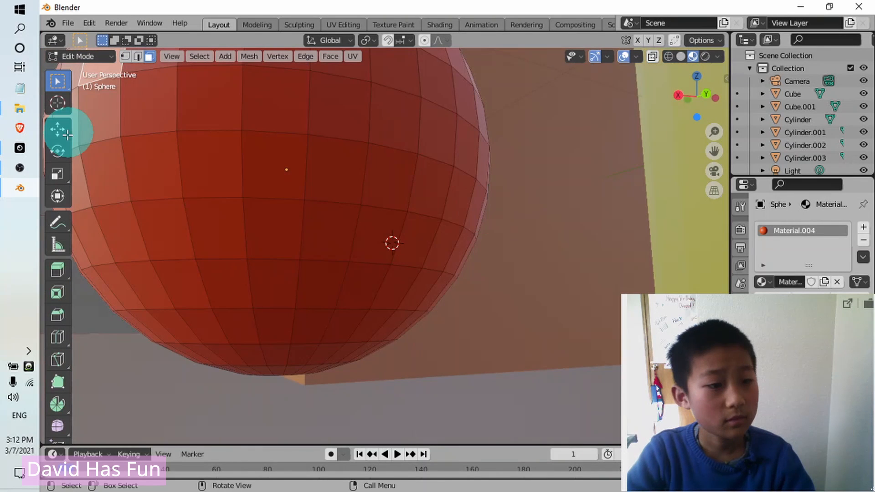
- Try pulling the selected sphere face outward with the Move tool, and undo the move
{"action": "left_click", "coordinate": [64, 136]}
{"action": "scroll", "coordinate": [104, 170], "scroll_direction": "down", "scroll_amount": 5}
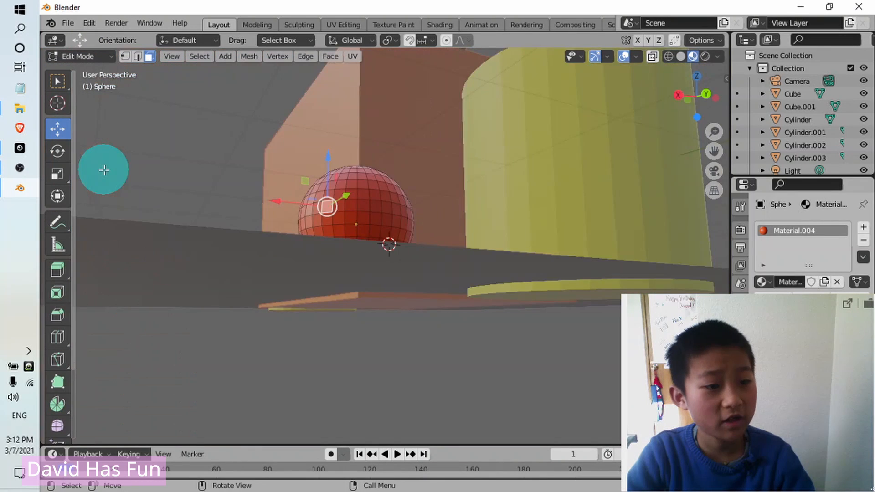
{"action": "left_click_drag", "start_coordinate": [321, 206], "coordinate": [247, 222]}
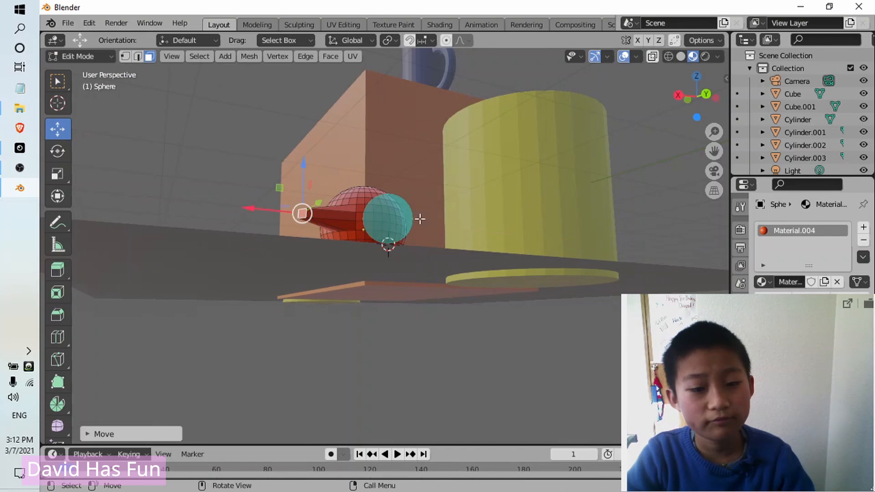
{"action": "key", "text": "ctrl+z"}
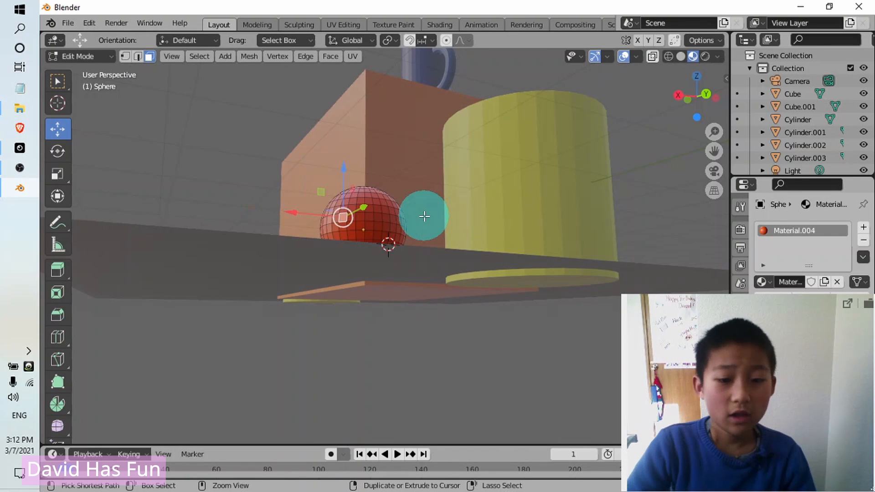
- Deselect the face on the red sphere and return to Object Mode
{"action": "middle_click_drag", "start_coordinate": [424, 214], "coordinate": [436, 264]}
{"action": "scroll", "coordinate": [435, 263], "scroll_direction": "up", "scroll_amount": 2}
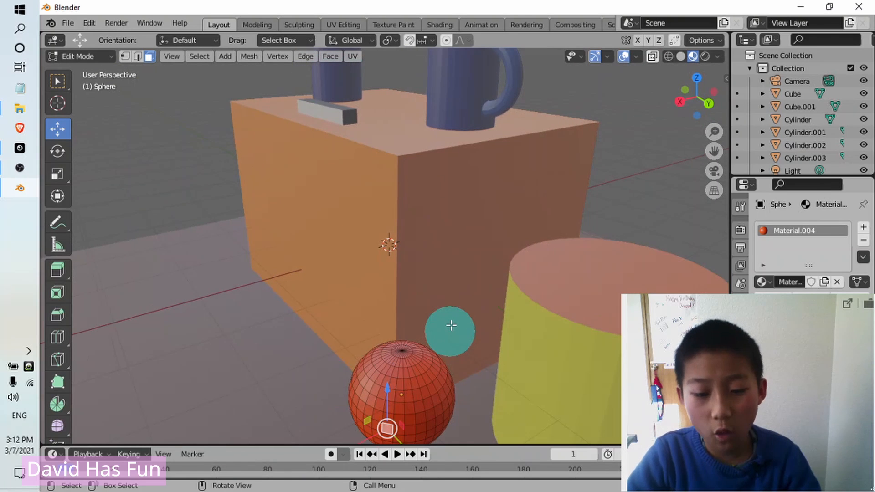
{"action": "middle_click_drag", "start_coordinate": [450, 326], "coordinate": [494, 307]}
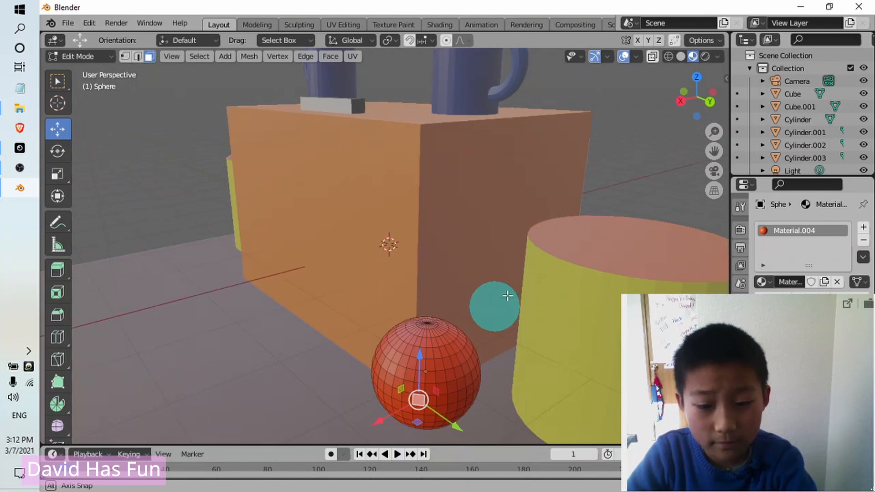
{"action": "scroll", "coordinate": [410, 376], "scroll_direction": "up", "scroll_amount": 3}
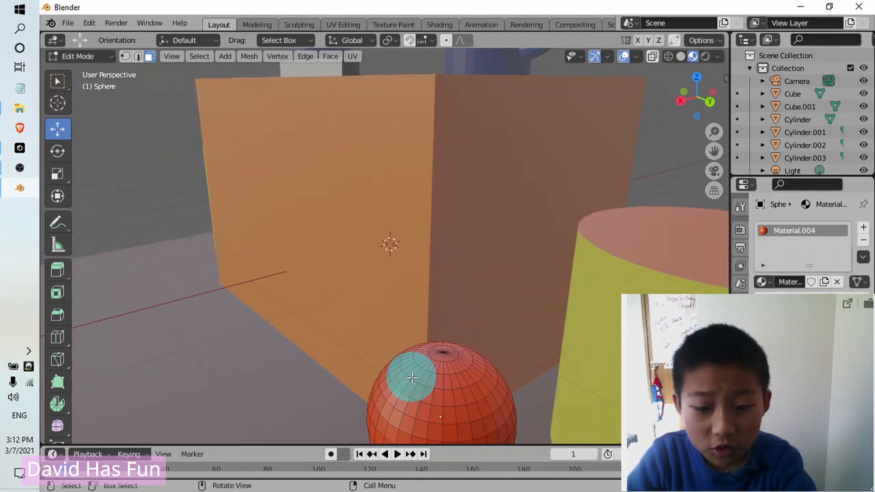
{"action": "middle_click_drag", "start_coordinate": [433, 375], "coordinate": [433, 356]}
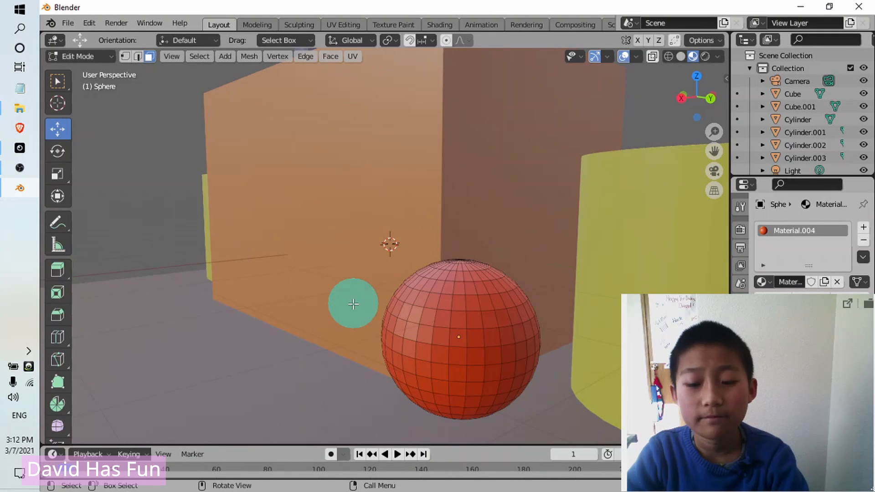
{"action": "key", "text": "Tab"}
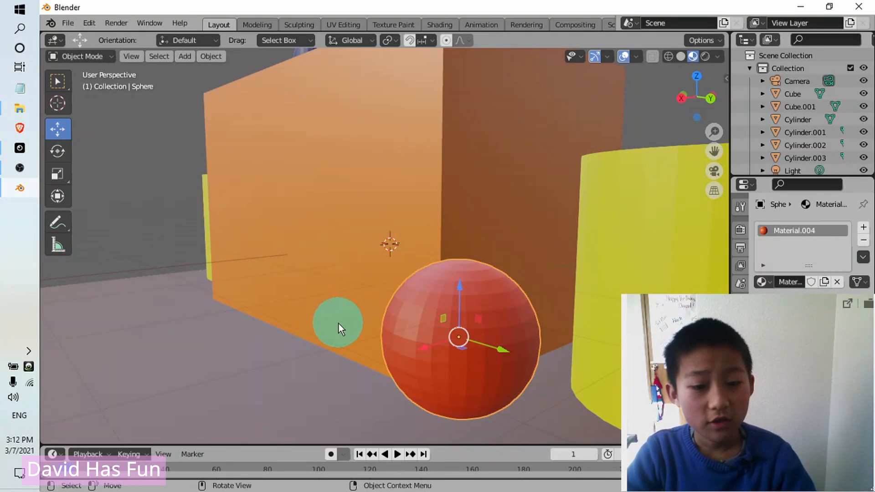
- Switch the viewport to rendered shading and face the block's front with the whole scene in view
{"action": "middle_click_drag", "start_coordinate": [338, 324], "coordinate": [556, 357]}
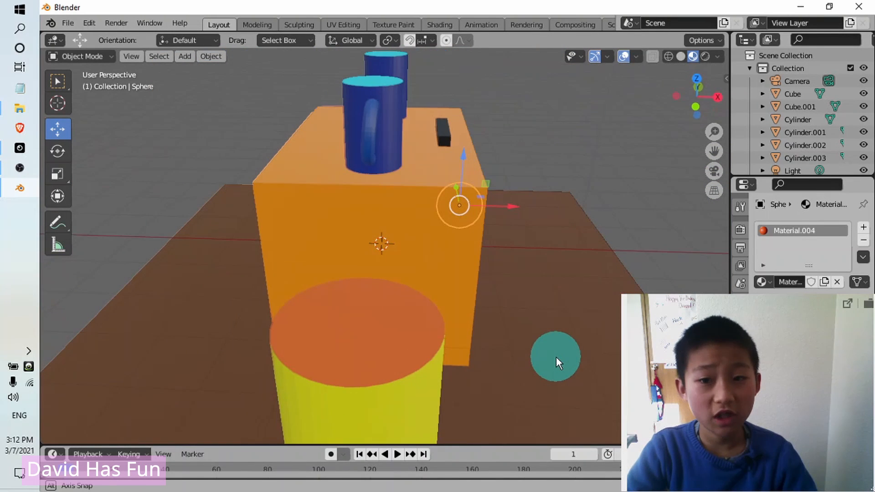
{"action": "left_click", "coordinate": [704, 53]}
{"action": "middle_click_drag", "start_coordinate": [500, 222], "coordinate": [363, 211]}
{"action": "scroll", "coordinate": [363, 211], "scroll_direction": "down", "scroll_amount": 3}
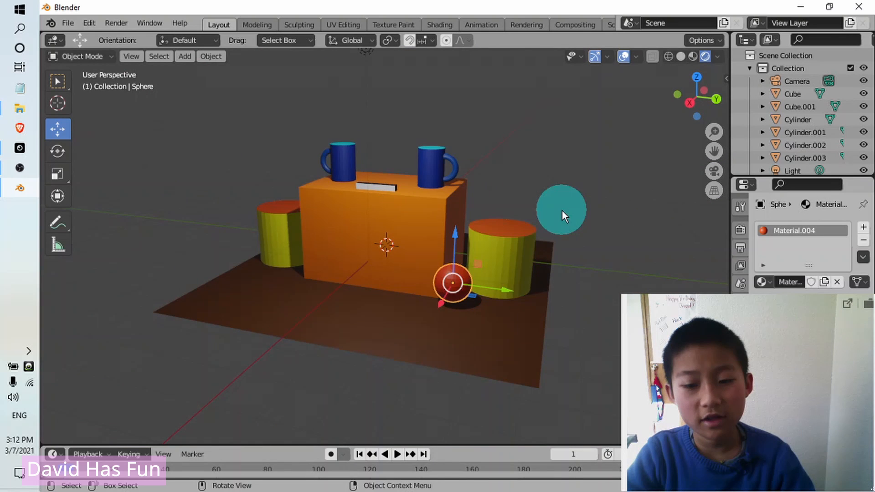
{"action": "middle_click_drag", "start_coordinate": [442, 267], "coordinate": [477, 267]}
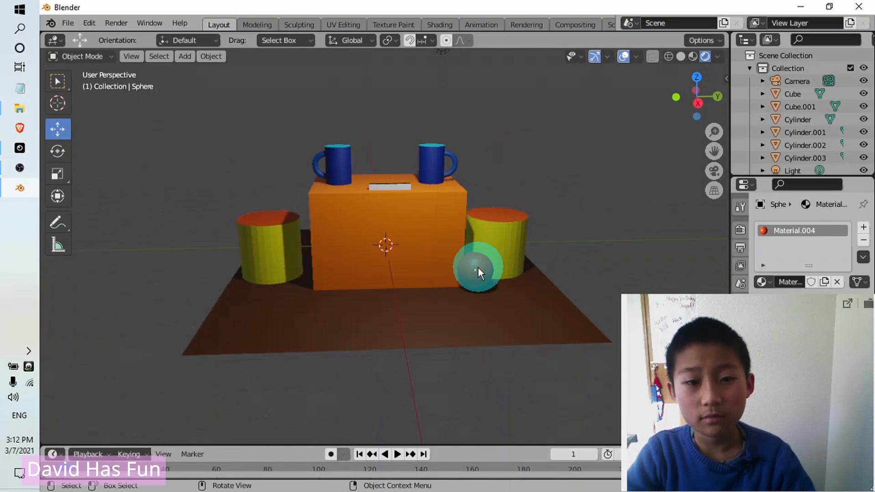
- Select the point light and move it back behind the mugs along X, then sideways along Y near the block's centre
{"action": "left_click", "coordinate": [438, 53]}
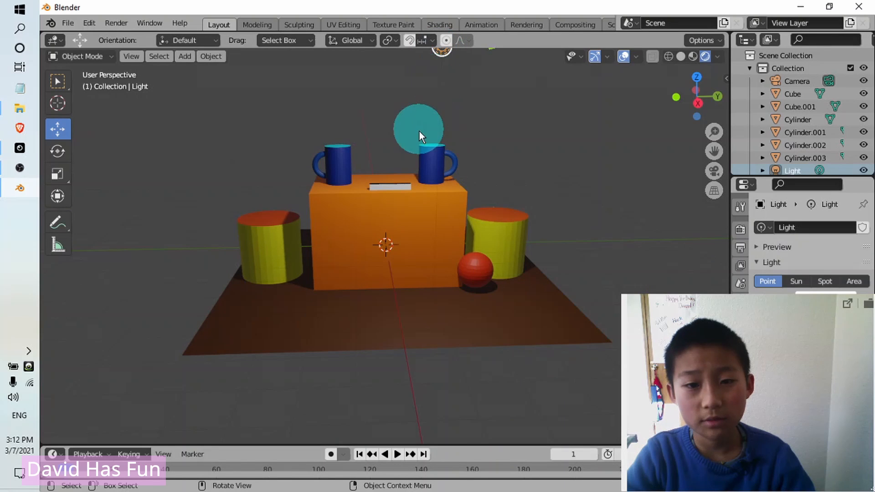
{"action": "middle_click_drag", "start_coordinate": [430, 160], "coordinate": [528, 198]}
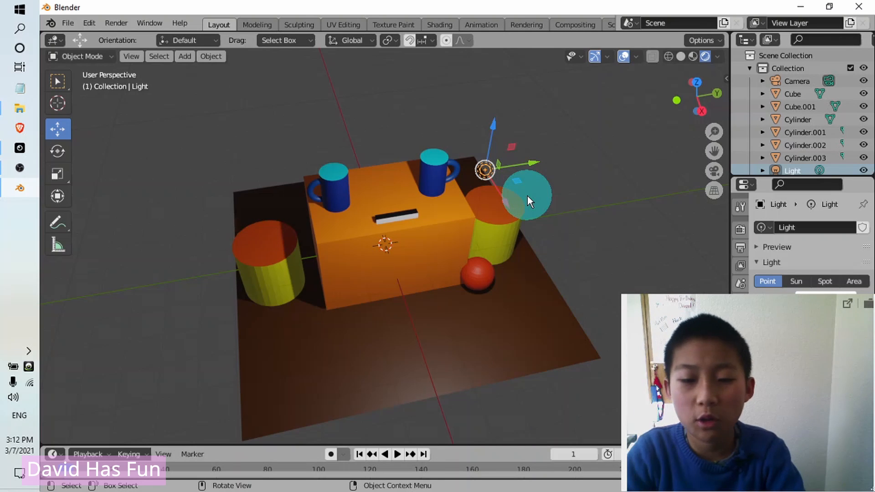
{"action": "middle_click_drag", "start_coordinate": [526, 195], "coordinate": [585, 276]}
{"action": "left_click_drag", "start_coordinate": [575, 264], "coordinate": [455, 191]}
{"action": "middle_click_drag", "start_coordinate": [425, 172], "coordinate": [408, 125]}
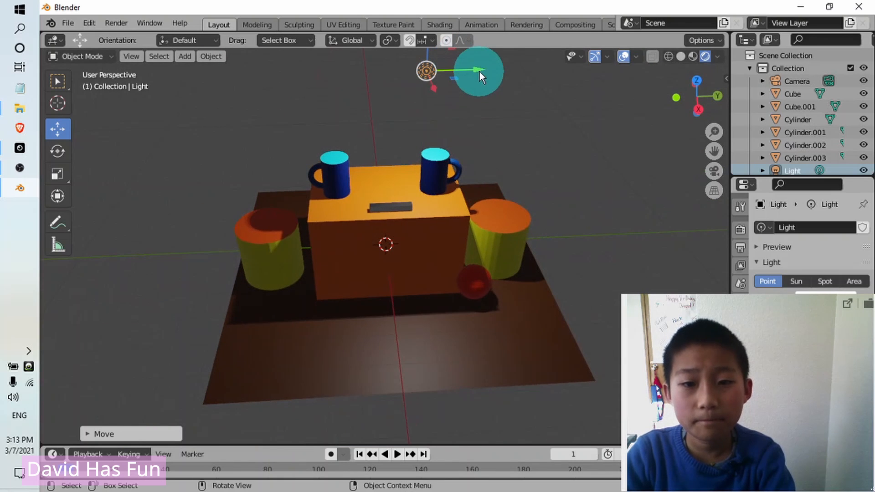
{"action": "left_click_drag", "start_coordinate": [439, 72], "coordinate": [259, 106]}
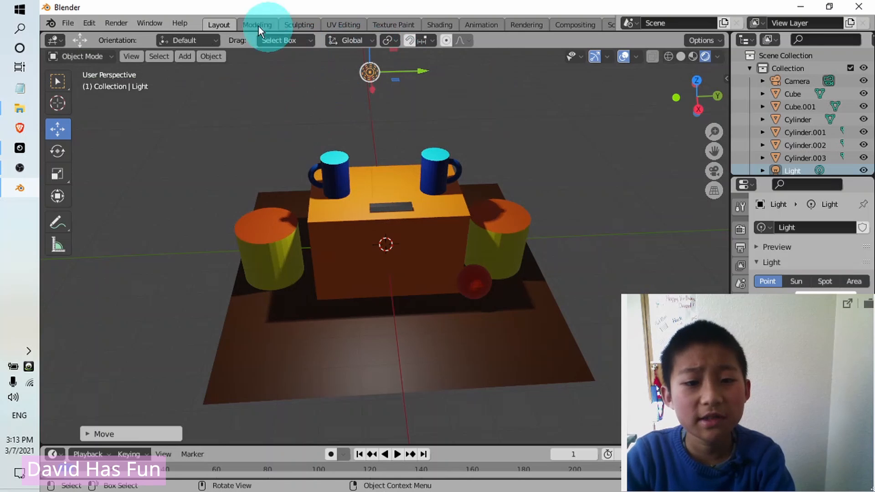
- Add a sun light and raise it along Z well above the block and mugs
{"action": "left_click", "coordinate": [193, 56]}
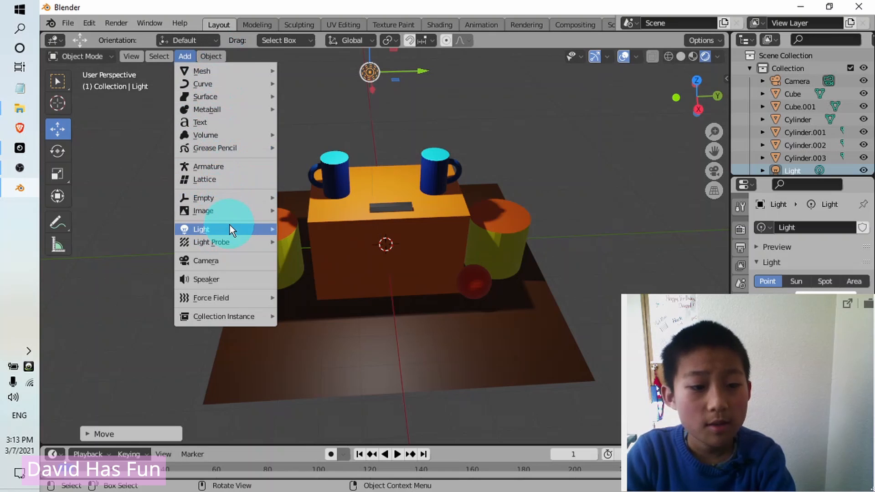
{"action": "mouse_move", "coordinate": [229, 226]}
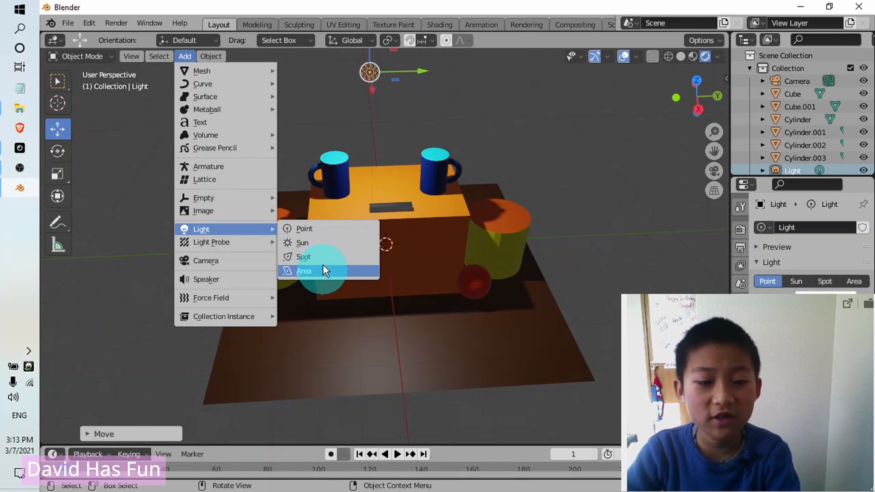
{"action": "left_click", "coordinate": [310, 241]}
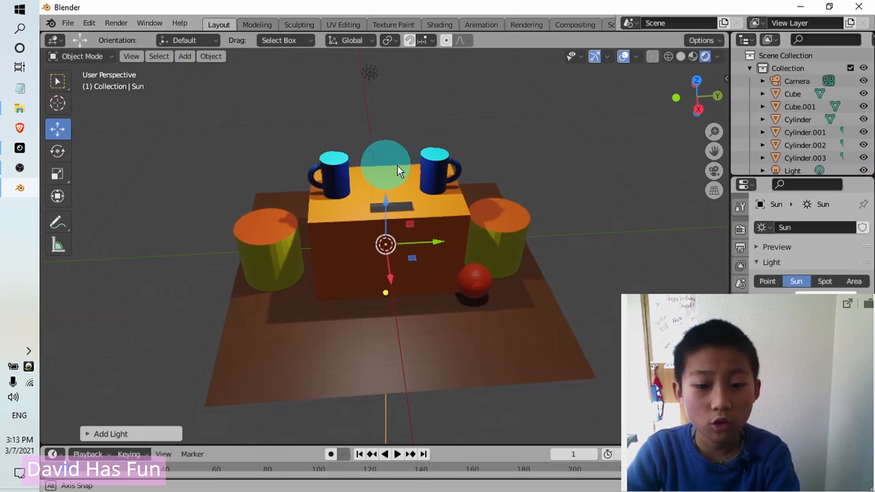
{"action": "middle_click_drag", "start_coordinate": [397, 166], "coordinate": [411, 195]}
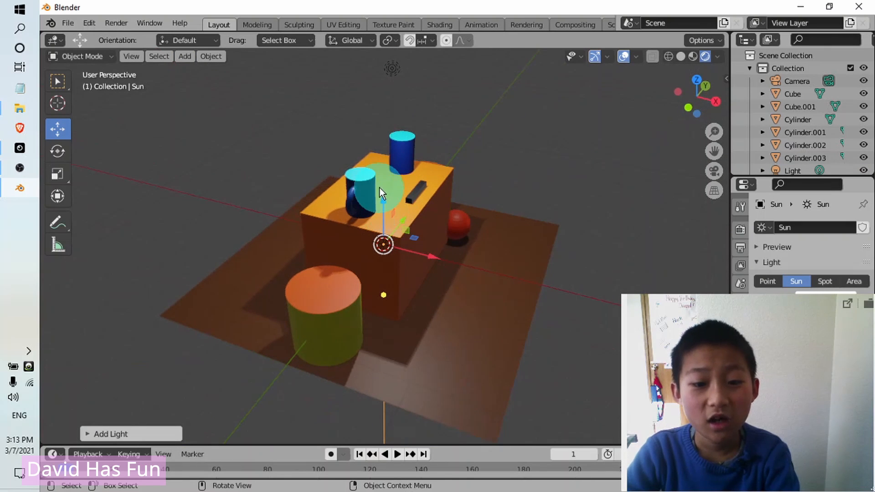
{"action": "left_click_drag", "start_coordinate": [382, 187], "coordinate": [383, 230]}
{"action": "middle_click_drag", "start_coordinate": [390, 233], "coordinate": [274, 182]}
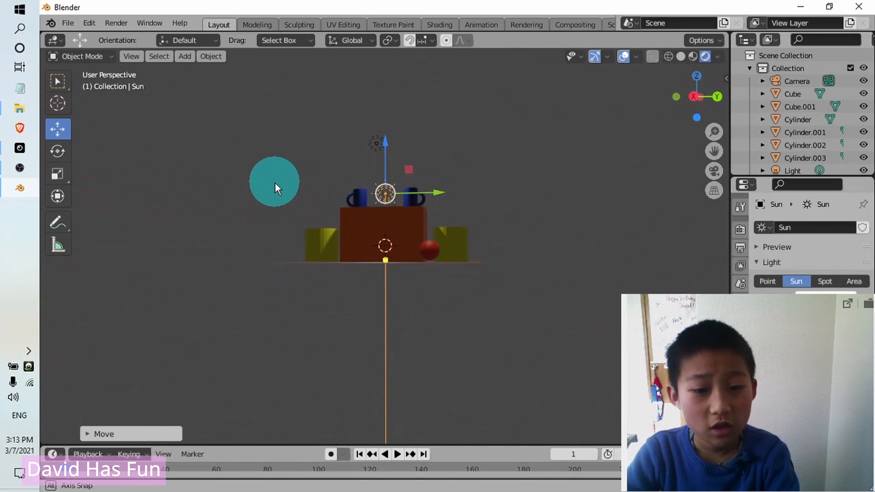
{"action": "left_click_drag", "start_coordinate": [383, 143], "coordinate": [381, 82]}
{"action": "middle_click_drag", "start_coordinate": [398, 227], "coordinate": [459, 216]}
- Select the point light, shift it close to the sun light, and lower it far beneath the brown floor
{"action": "left_click", "coordinate": [378, 145]}
{"action": "left_click_drag", "start_coordinate": [430, 139], "coordinate": [536, 329]}
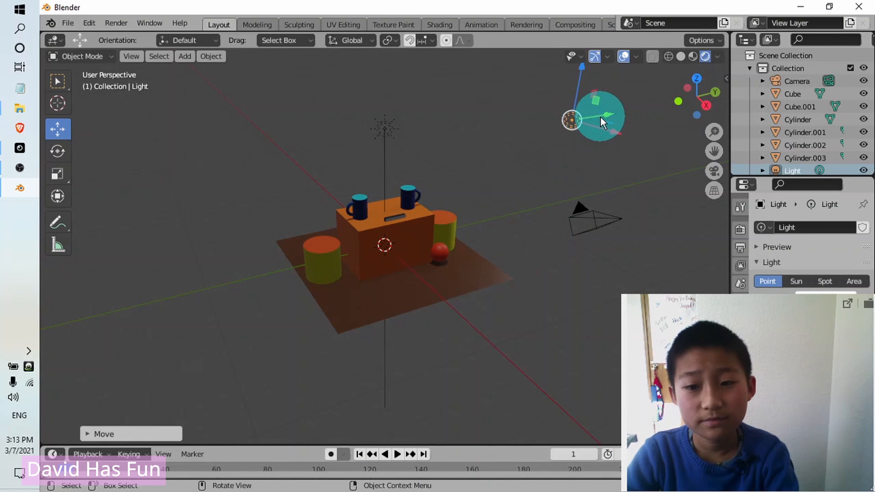
{"action": "left_click_drag", "start_coordinate": [604, 113], "coordinate": [419, 130]}
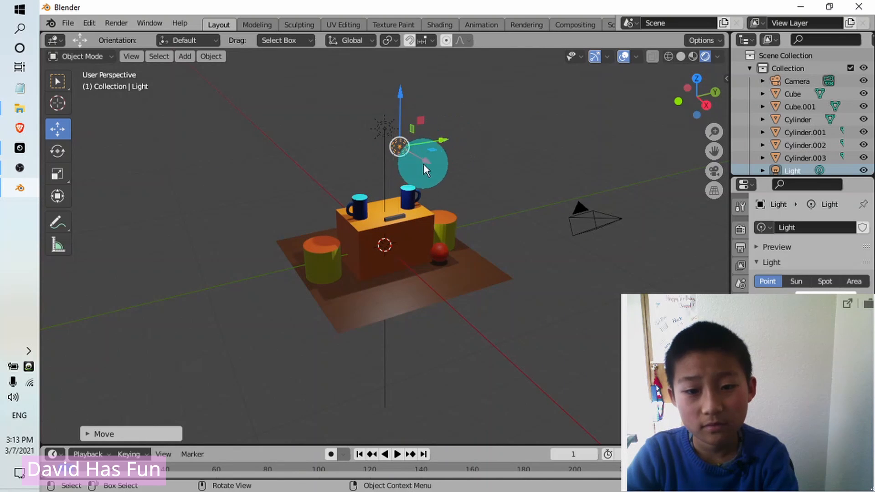
{"action": "left_click_drag", "start_coordinate": [397, 114], "coordinate": [470, 390]}
{"action": "middle_click_drag", "start_coordinate": [470, 390], "coordinate": [400, 132]}
- Select the sun light and try lowering it below the brown floor
{"action": "left_click", "coordinate": [385, 122]}
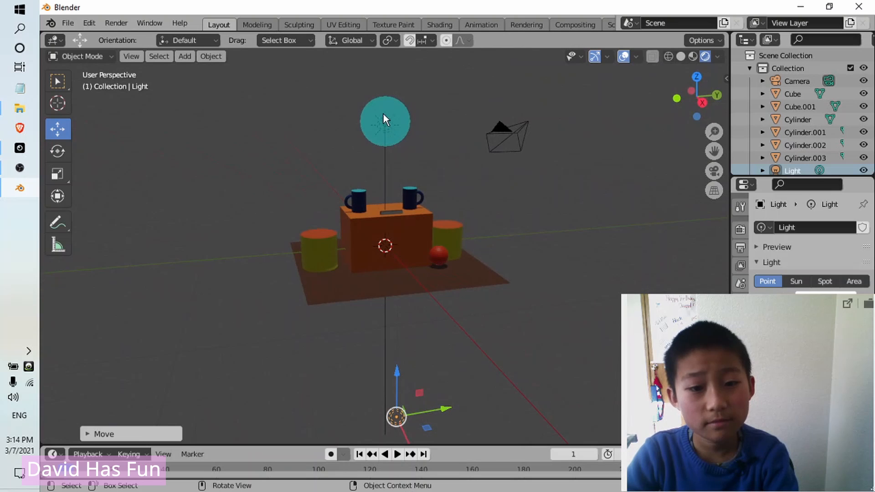
{"action": "left_click", "coordinate": [385, 114]}
{"action": "left_click_drag", "start_coordinate": [386, 64], "coordinate": [425, 232]}
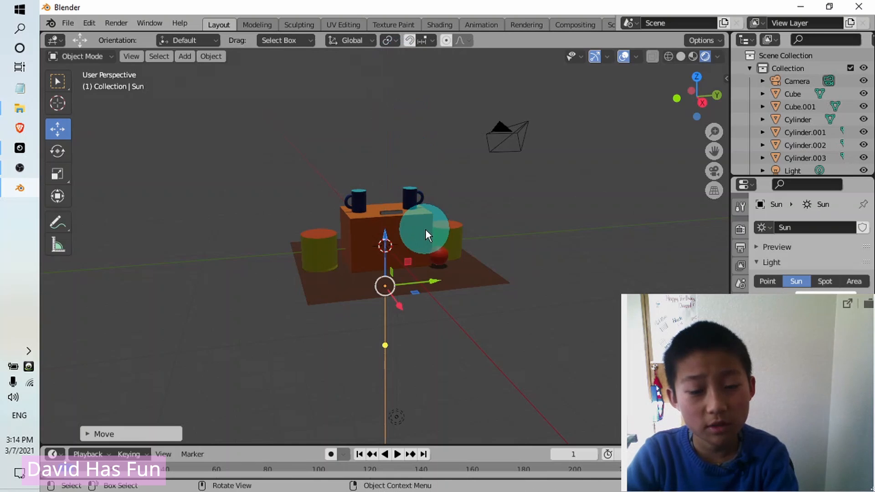
{"action": "middle_click_drag", "start_coordinate": [425, 231], "coordinate": [388, 243]}
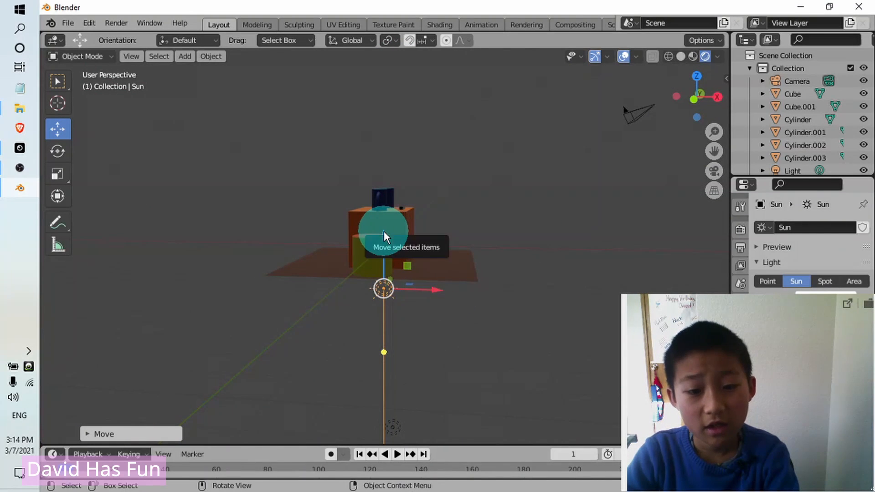
- Raise the sun light high above and behind the block and tilt its beam
{"action": "left_click_drag", "start_coordinate": [384, 231], "coordinate": [254, 80]}
{"action": "middle_click_drag", "start_coordinate": [444, 214], "coordinate": [367, 228]}
{"action": "left_click_drag", "start_coordinate": [326, 160], "coordinate": [359, 164]}
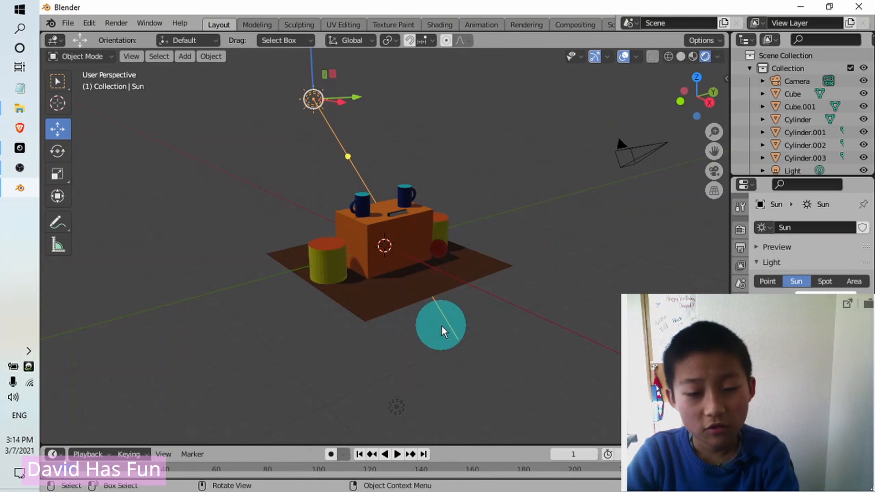
- Aim the sun's beam from behind across the block, roughly parallel to the X axis, and shift the light along Y
{"action": "middle_click_drag", "start_coordinate": [441, 326], "coordinate": [410, 319]}
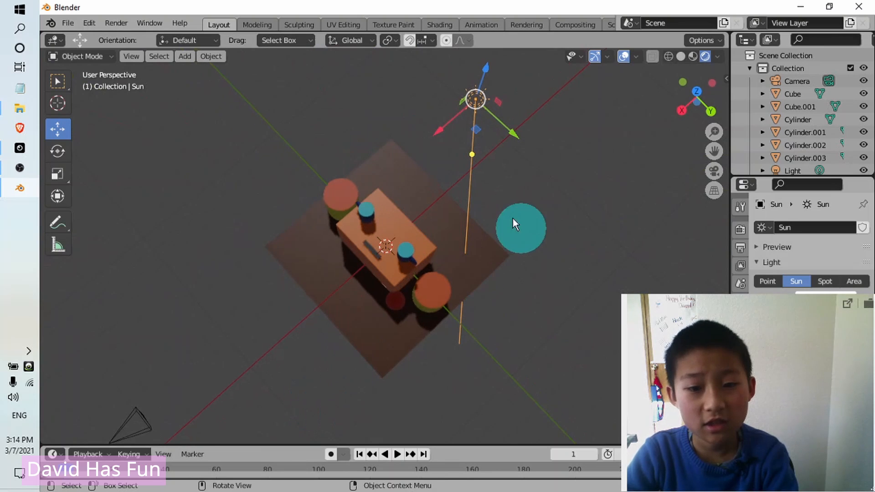
{"action": "left_click_drag", "start_coordinate": [469, 154], "coordinate": [441, 152]}
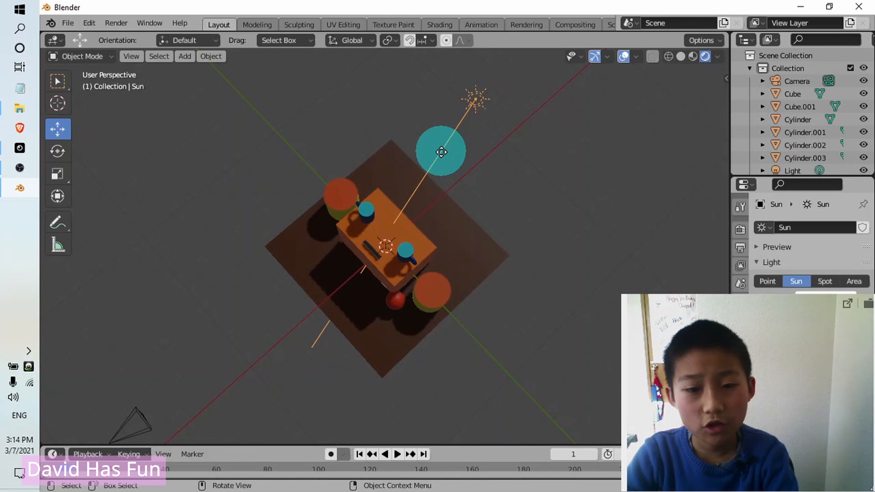
{"action": "left_click_drag", "start_coordinate": [509, 135], "coordinate": [539, 141]}
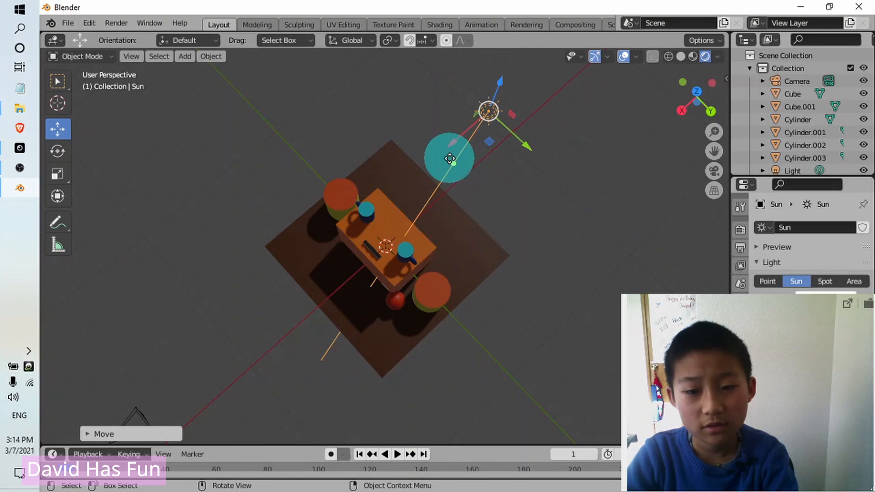
{"action": "left_click_drag", "start_coordinate": [447, 150], "coordinate": [448, 150]}
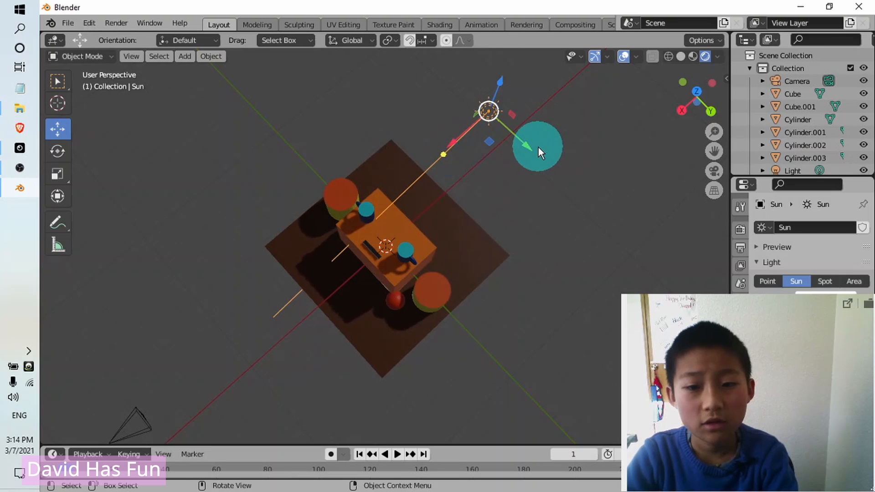
{"action": "left_click_drag", "start_coordinate": [530, 146], "coordinate": [561, 164]}
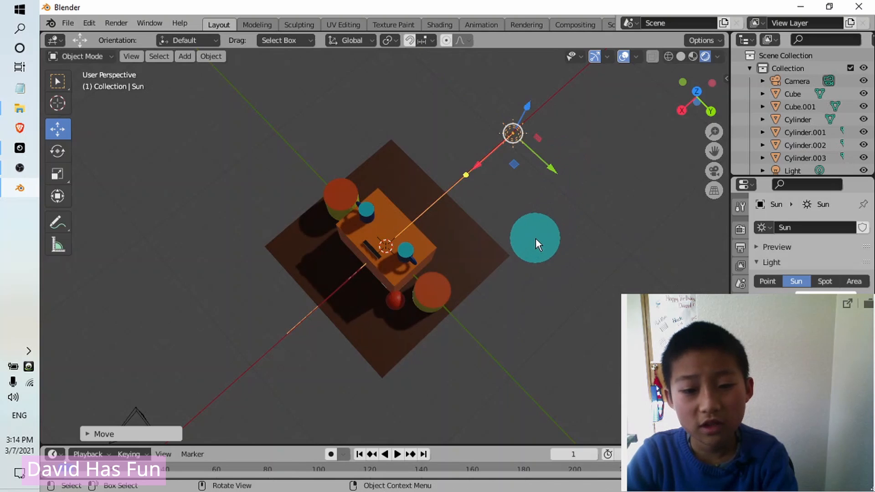
- Centre the sun light on the X axis behind the block and fine-tune its beam direction
{"action": "middle_click_drag", "start_coordinate": [535, 238], "coordinate": [609, 278]}
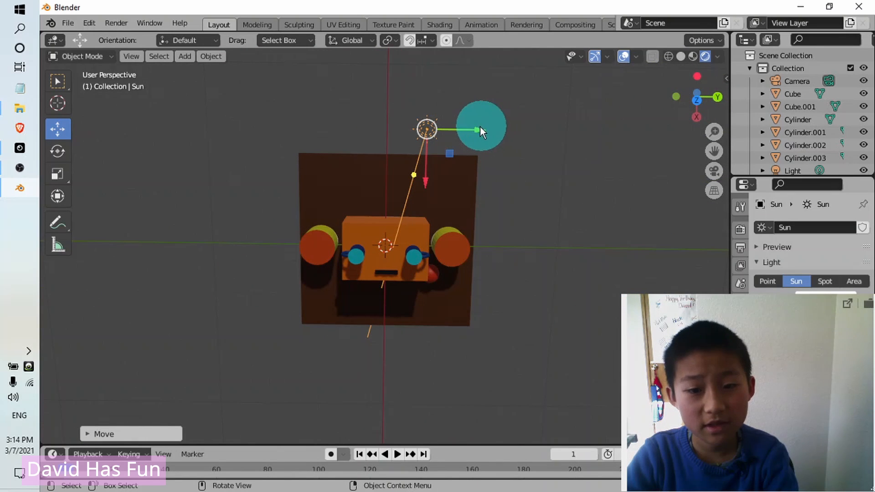
{"action": "left_click_drag", "start_coordinate": [479, 128], "coordinate": [441, 114]}
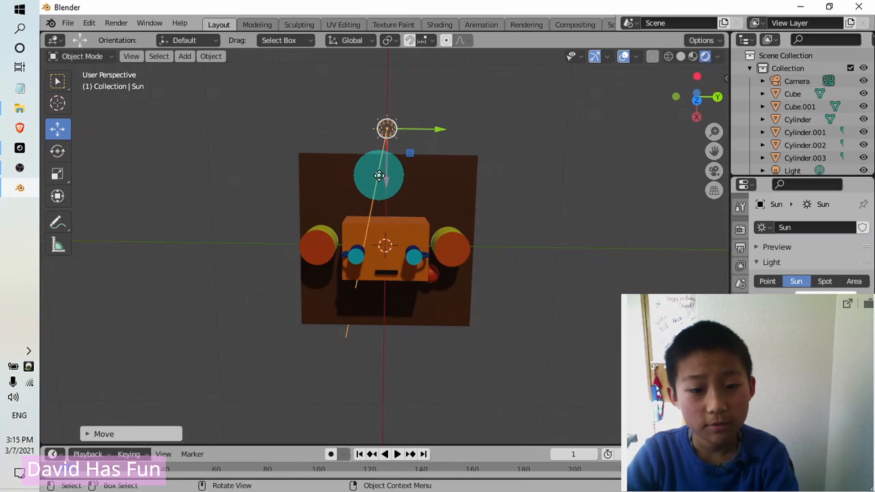
{"action": "left_click_drag", "start_coordinate": [382, 176], "coordinate": [385, 176]}
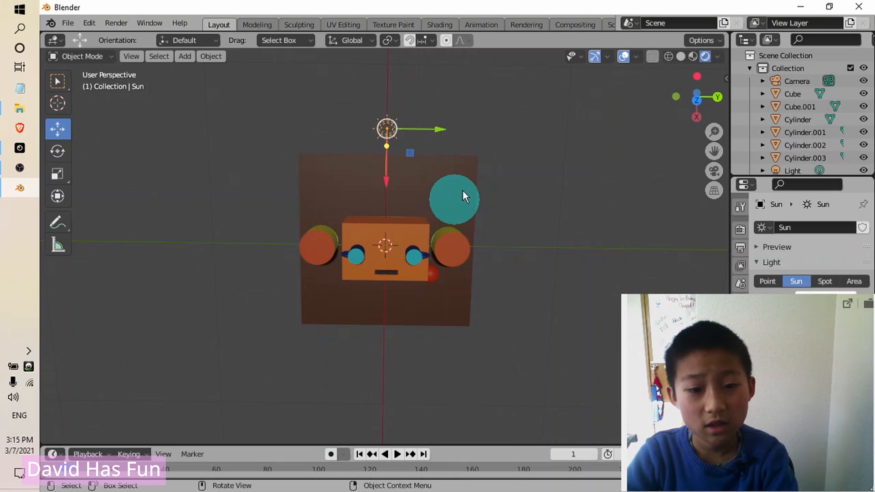
{"action": "middle_click_drag", "start_coordinate": [463, 190], "coordinate": [312, 128]}
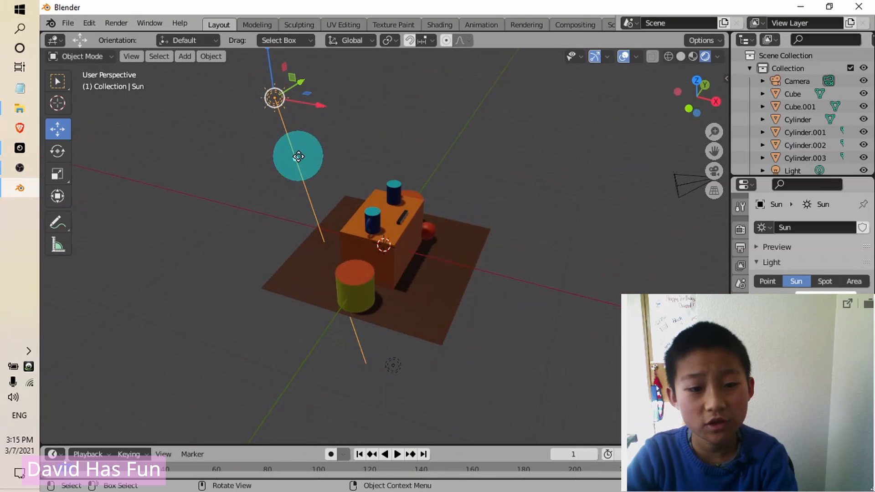
{"action": "left_click_drag", "start_coordinate": [300, 157], "coordinate": [305, 159]}
- Frame the block's front up close in the rendered viewport and hide the viewport overlays
{"action": "middle_click_drag", "start_coordinate": [440, 228], "coordinate": [359, 193]}
{"action": "scroll", "coordinate": [368, 234], "scroll_direction": "up", "scroll_amount": 5}
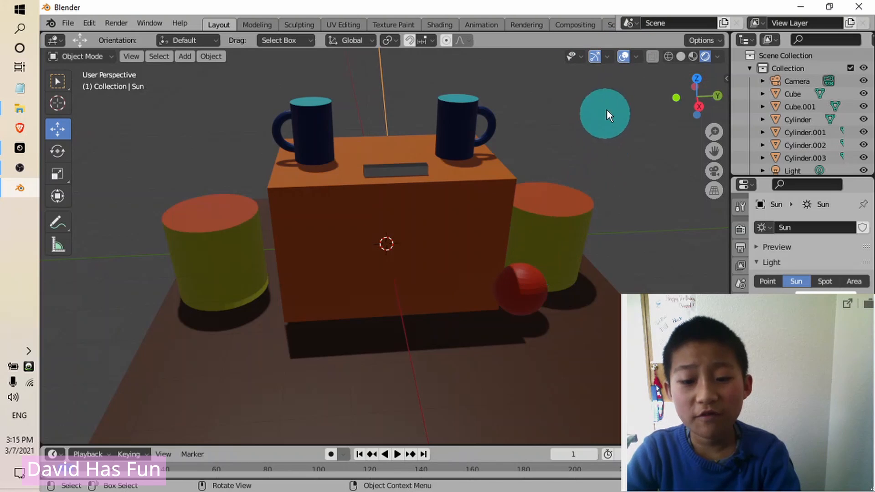
{"action": "mouse_move", "coordinate": [463, 204]}
{"action": "middle_mouse_down"}
{"action": "mouse_move", "coordinate": [485, 206]}
{"action": "mouse_move", "coordinate": [461, 209]}
{"action": "middle_mouse_up"}
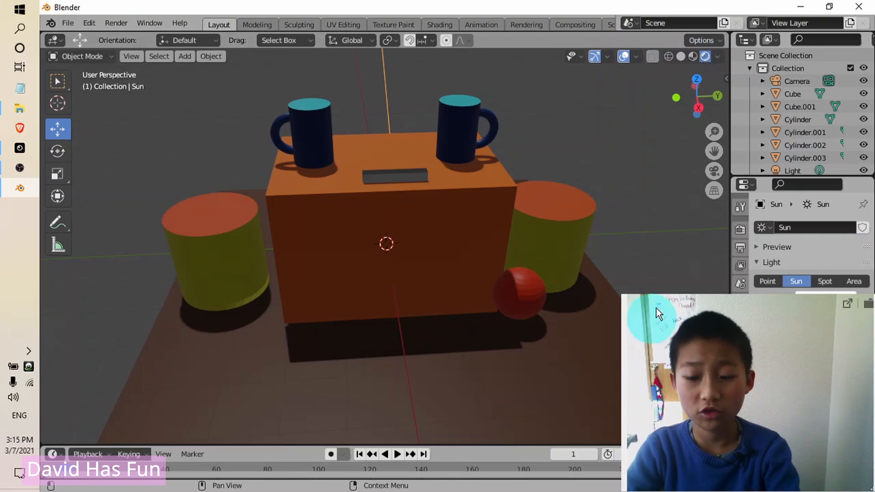
{"action": "left_click", "coordinate": [623, 58]}
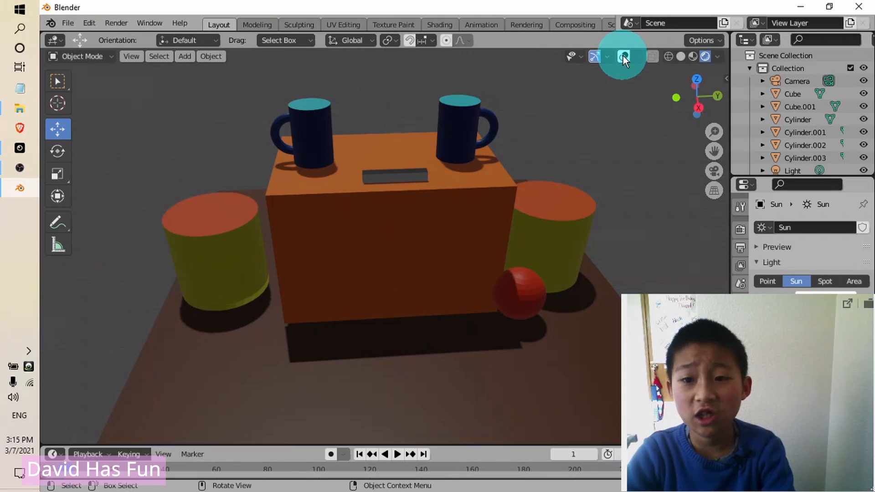
- Examine the rendered scene of the block, mugs, cylinders and sphere from the front, at different heights and distances
{"action": "middle_click_drag", "start_coordinate": [402, 237], "coordinate": [550, 116]}
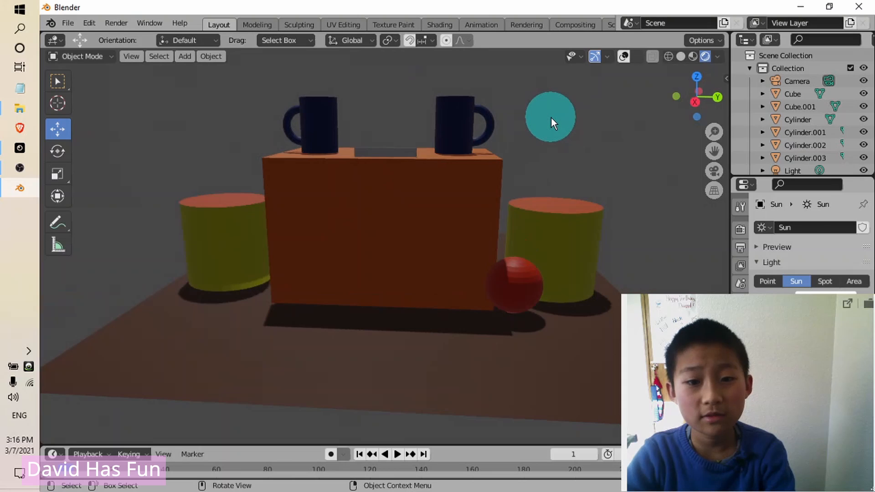
{"action": "scroll", "coordinate": [551, 117], "scroll_direction": "down", "scroll_amount": 5}
{"action": "scroll", "coordinate": [509, 176], "scroll_direction": "up", "scroll_amount": 4}
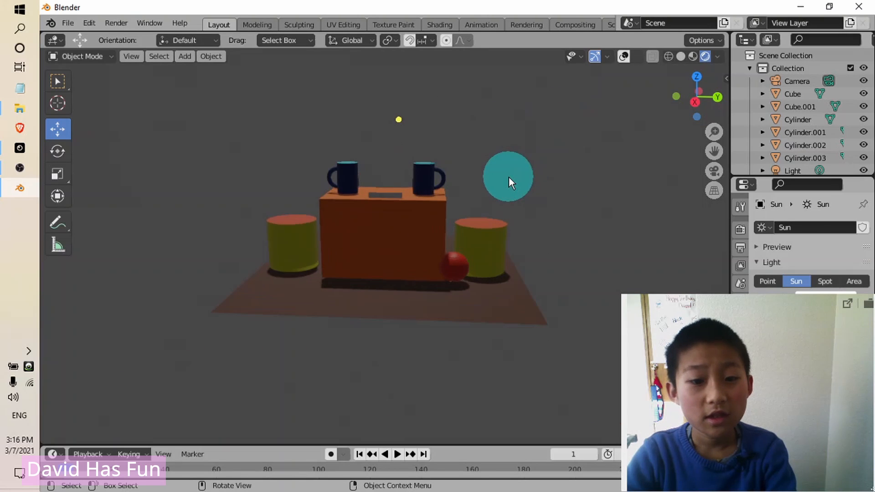
{"action": "middle_click_drag", "start_coordinate": [509, 176], "coordinate": [521, 196]}
{"action": "scroll", "coordinate": [521, 196], "scroll_direction": "up", "scroll_amount": 3}
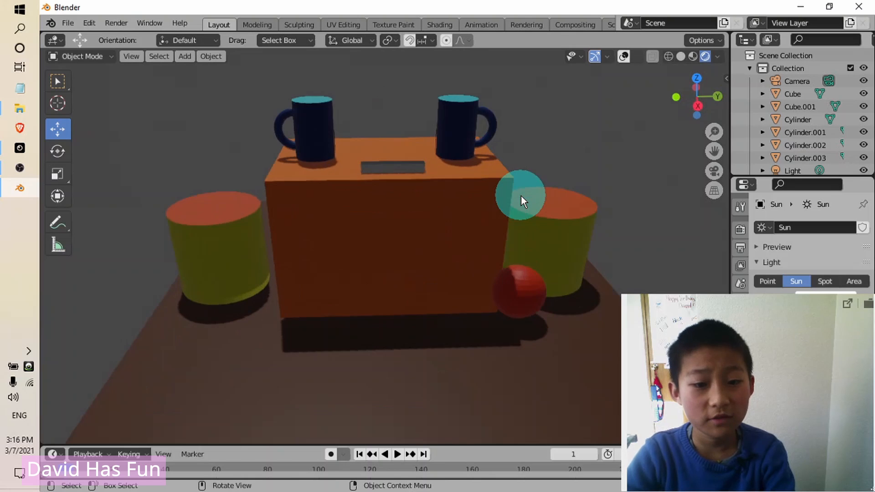
{"action": "scroll", "coordinate": [521, 196], "scroll_direction": "down", "scroll_amount": 3}
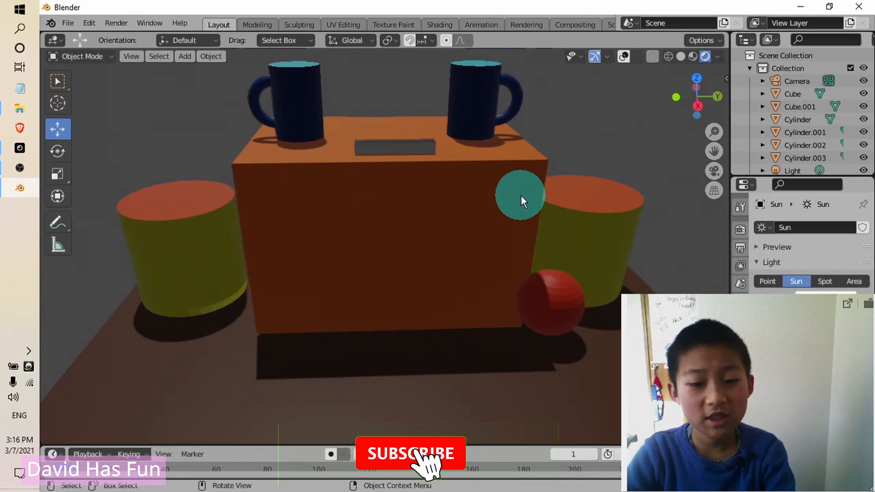
{"action": "middle_click_drag", "start_coordinate": [520, 196], "coordinate": [515, 187]}
{"action": "scroll", "coordinate": [515, 187], "scroll_direction": "up", "scroll_amount": 3}
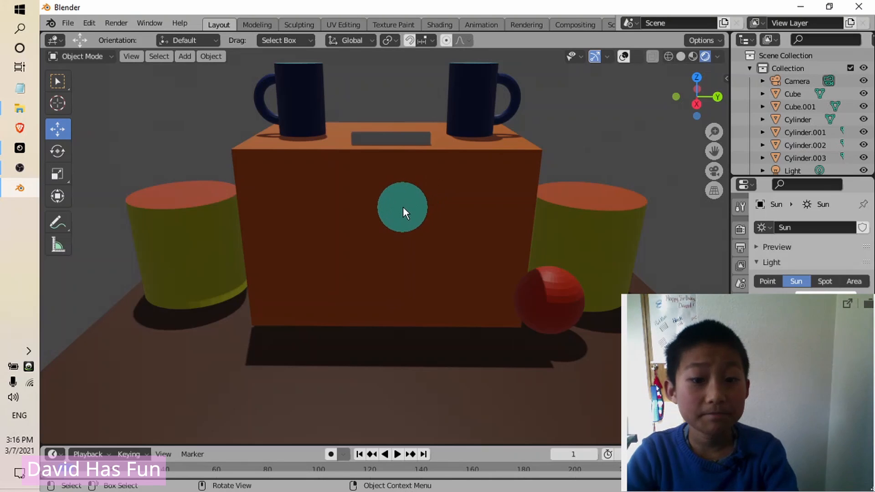
{"action": "mouse_move", "coordinate": [404, 209]}
{"action": "middle_mouse_down"}
{"action": "mouse_move", "coordinate": [425, 217]}
{"action": "mouse_move", "coordinate": [472, 211]}
{"action": "mouse_move", "coordinate": [398, 220]}
{"action": "mouse_move", "coordinate": [409, 209]}
{"action": "middle_mouse_up"}
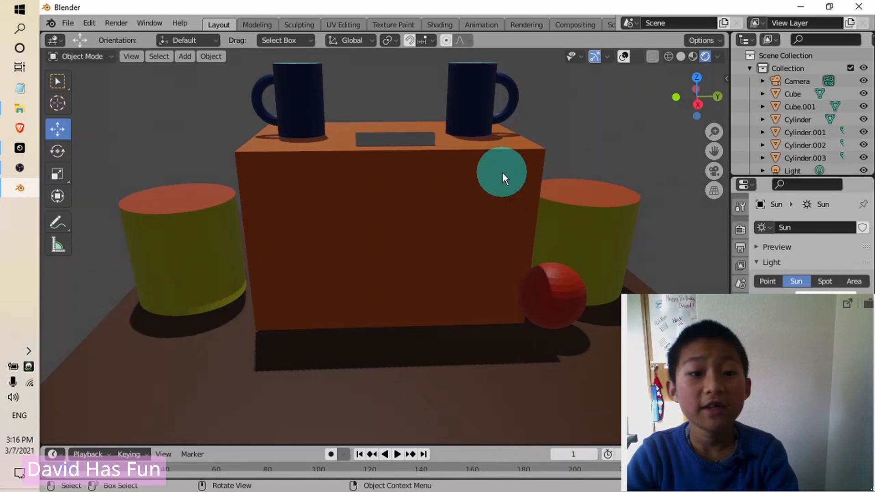